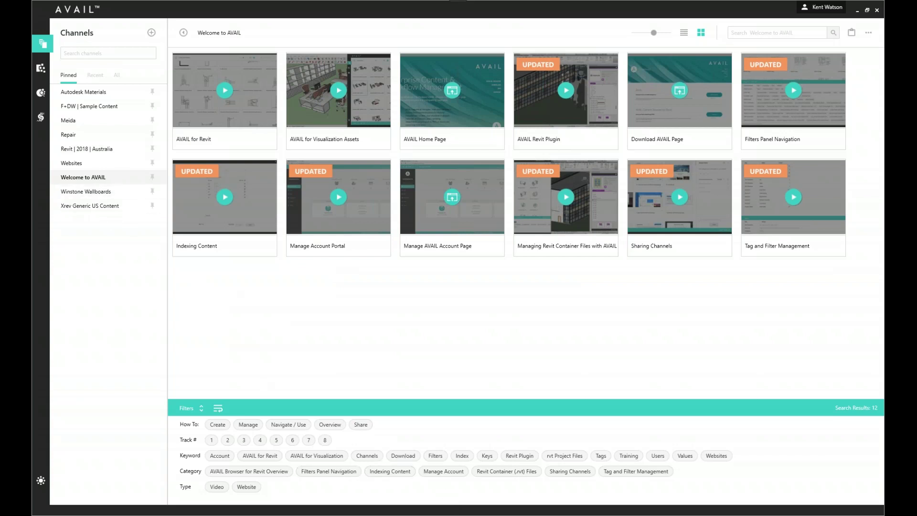
Step: Switch to the browser, look over the AVAIL home page at getavail.com, and return to the AVAIL desktop app
mouse_move(457, 515)
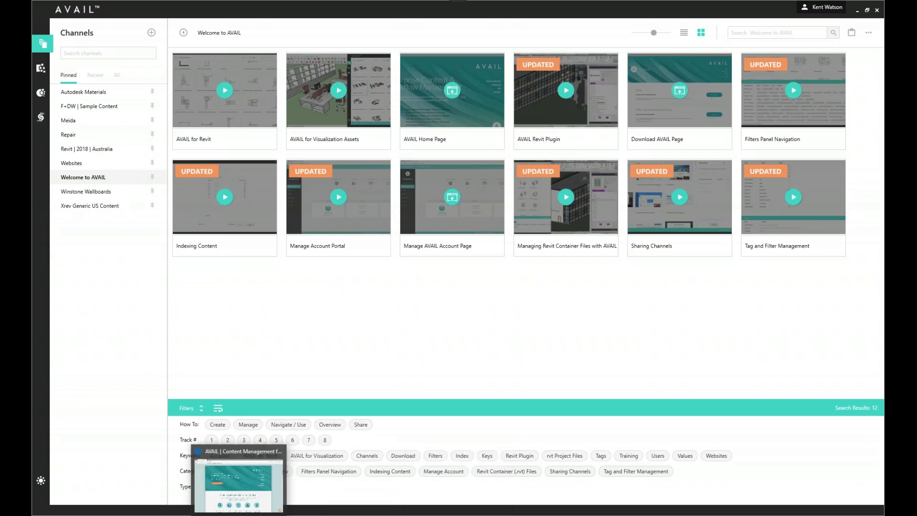
left_click(260, 480)
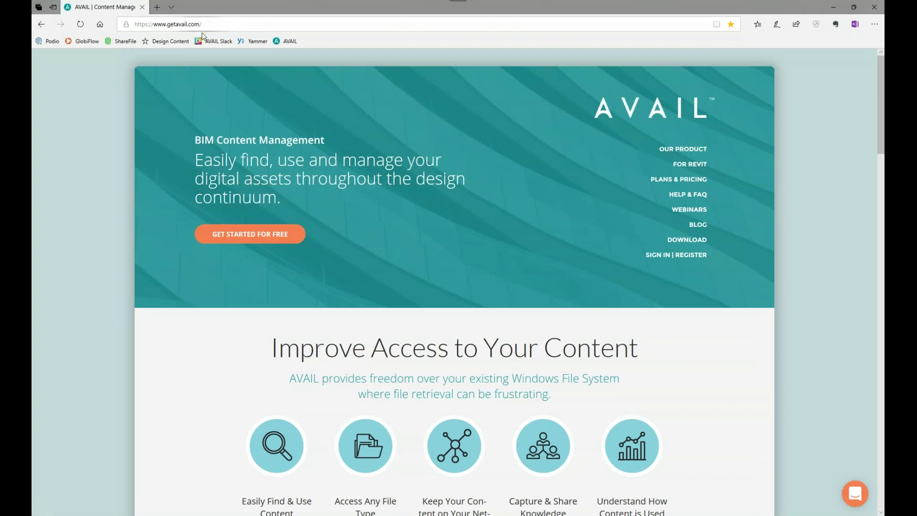
scroll(420, 205, "down", 10)
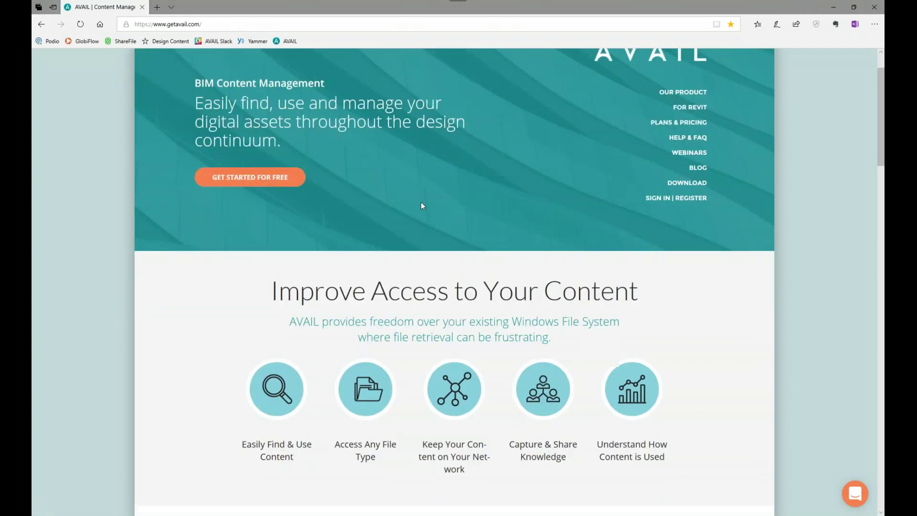
scroll(422, 207, "down", 8)
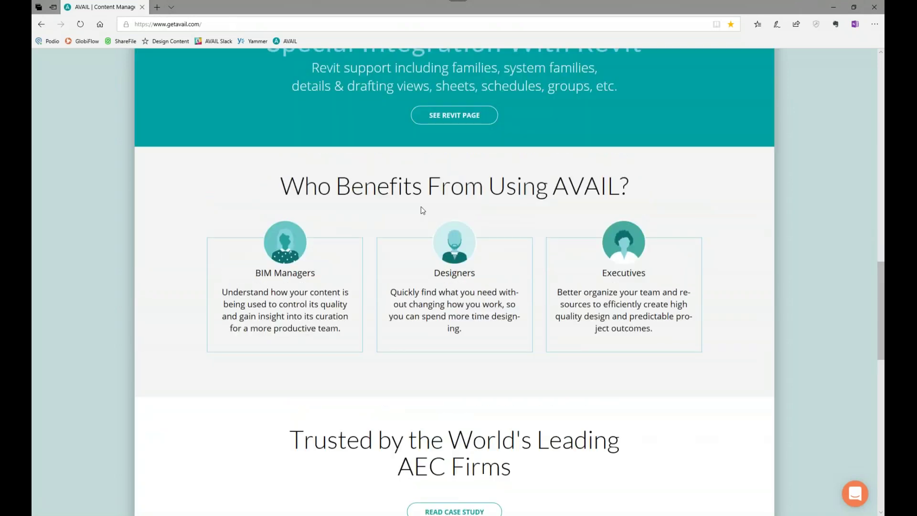
scroll(420, 206, "up", 20)
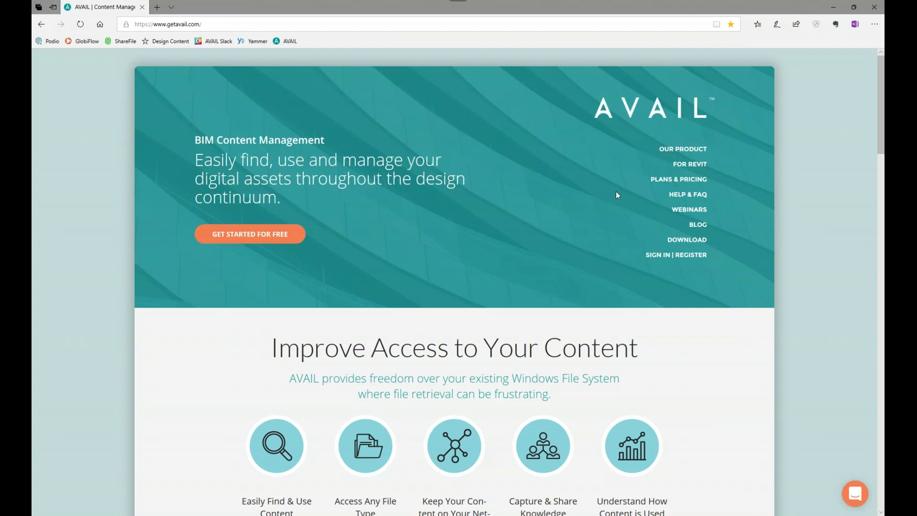
left_click(832, 9)
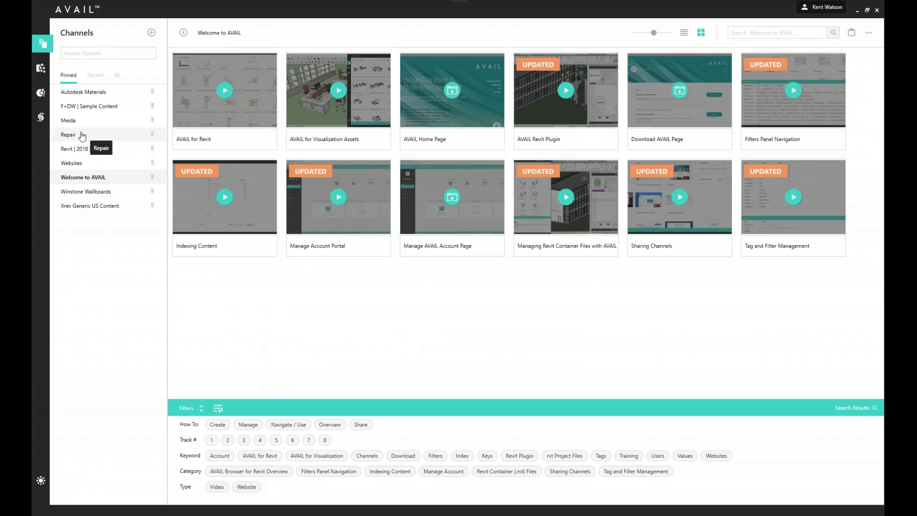
Step: Open the Revit | 2018 | Australia channel and browse through its content
left_click(91, 150)
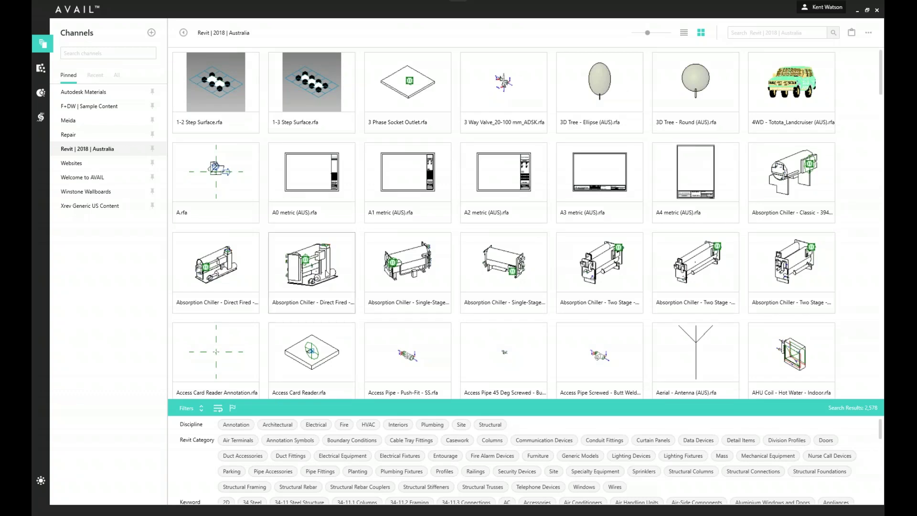
scroll(328, 279, "down", 3)
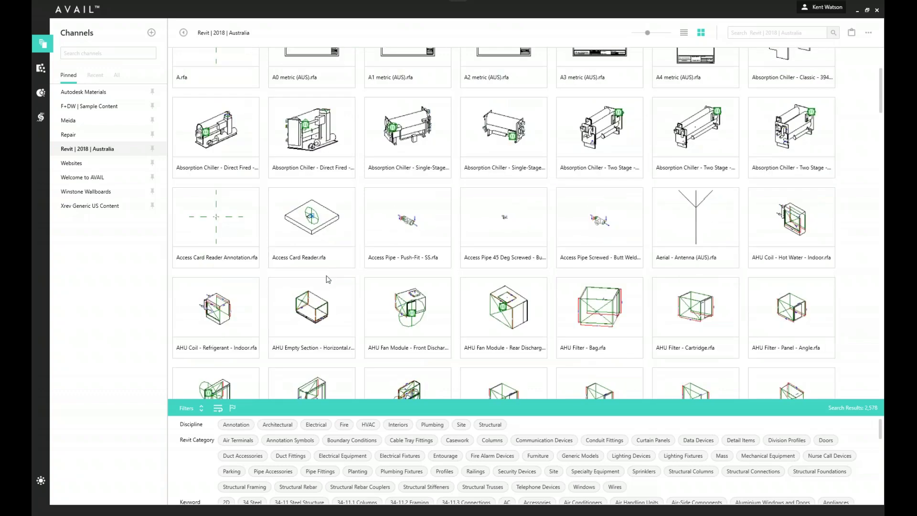
scroll(328, 279, "down", 9)
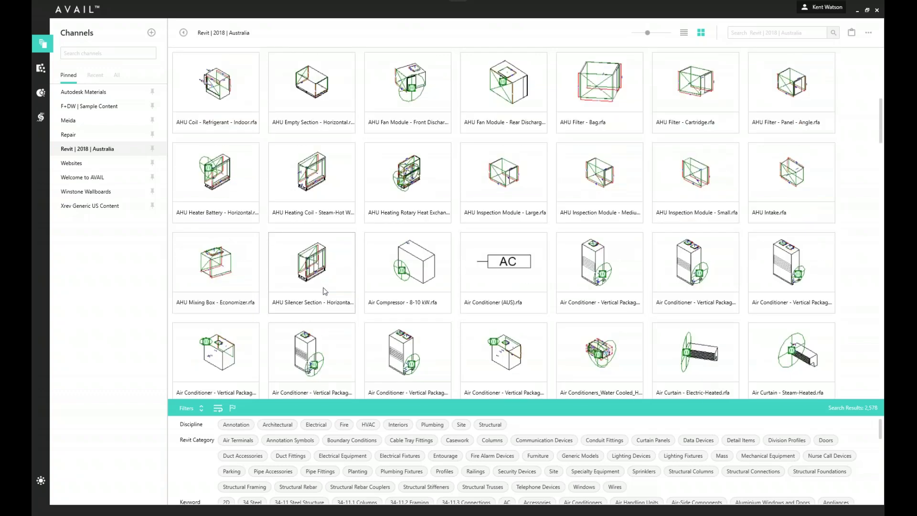
scroll(325, 291, "down", 8)
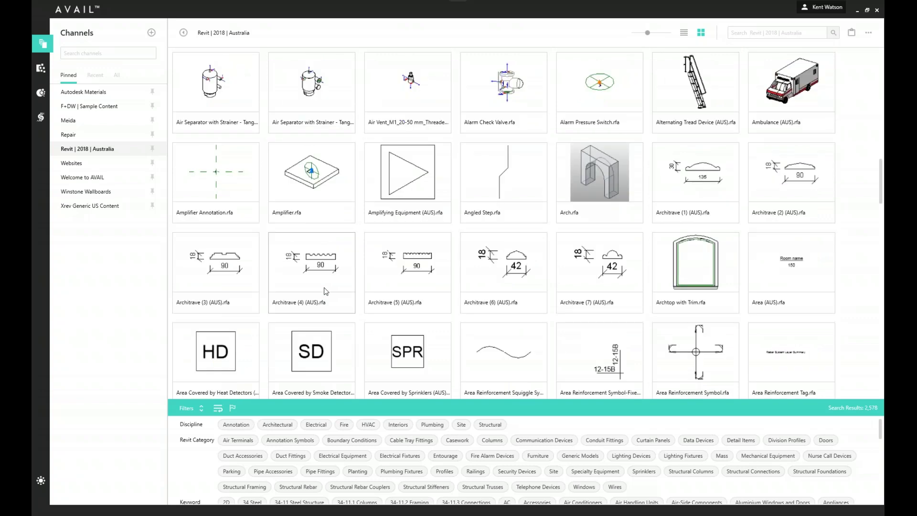
scroll(325, 291, "down", 10)
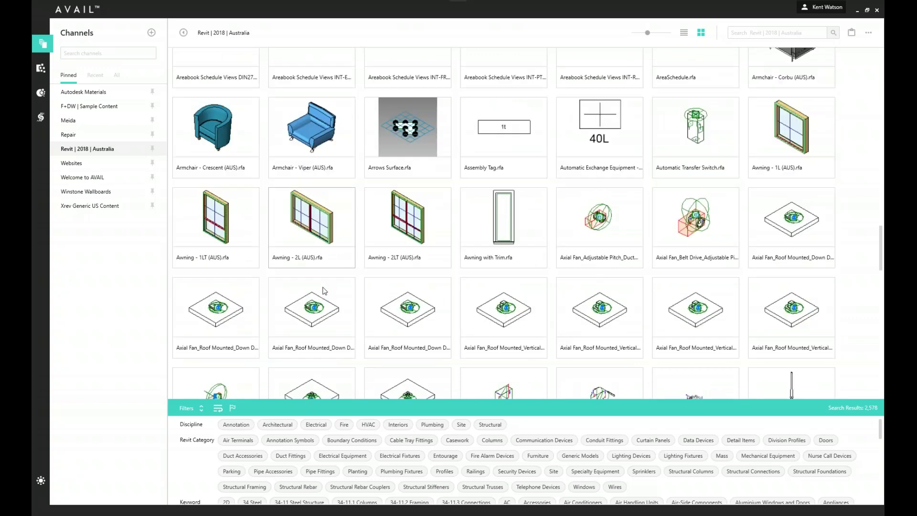
scroll(325, 291, "down", 9)
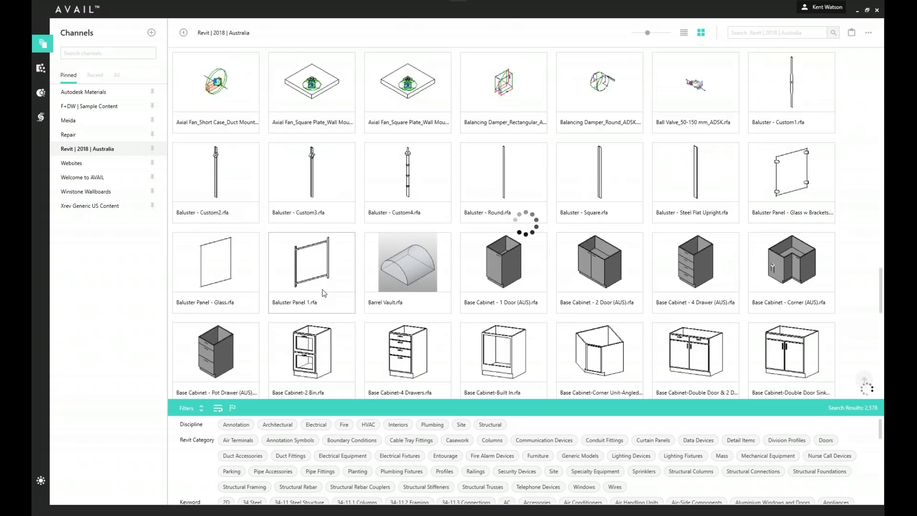
scroll(323, 293, "down", 2)
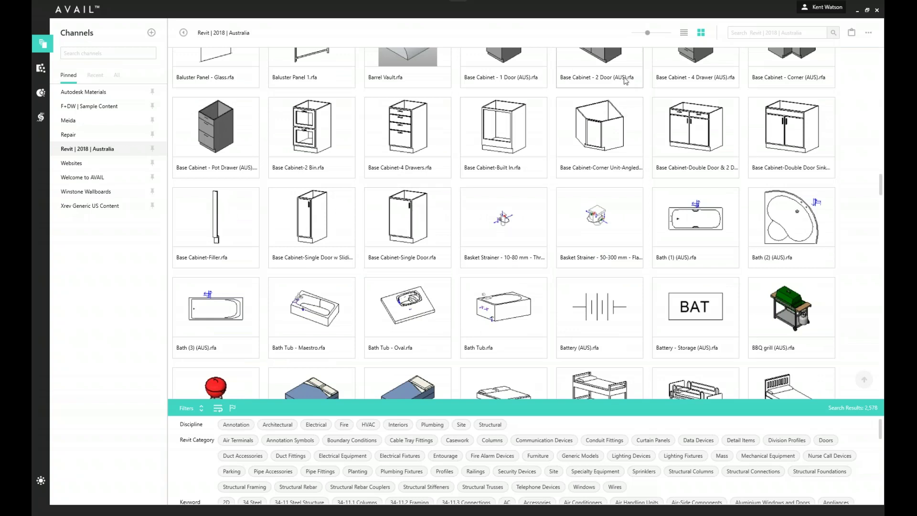
Step: Try the smallest thumbnail size, enlarge the thumbnails to five per row, and look through the content
left_click_drag(647, 33, 637, 36)
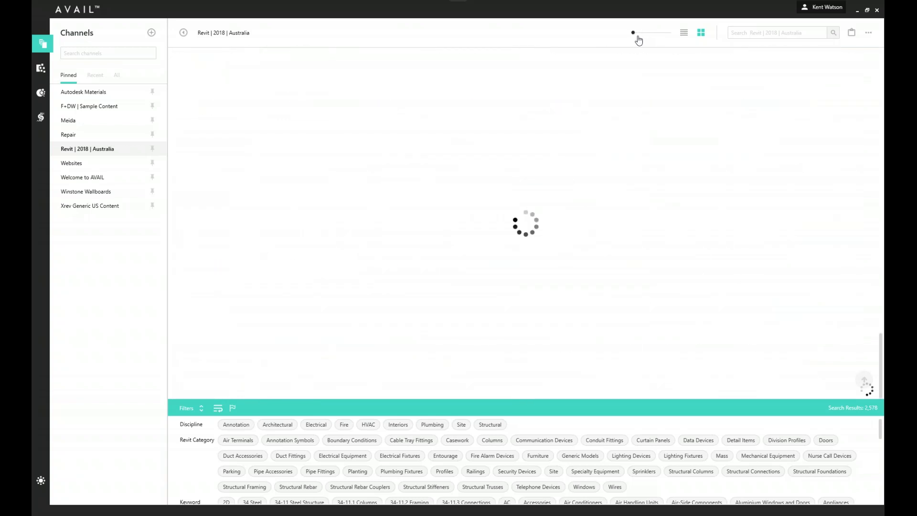
left_click_drag(637, 37, 657, 35)
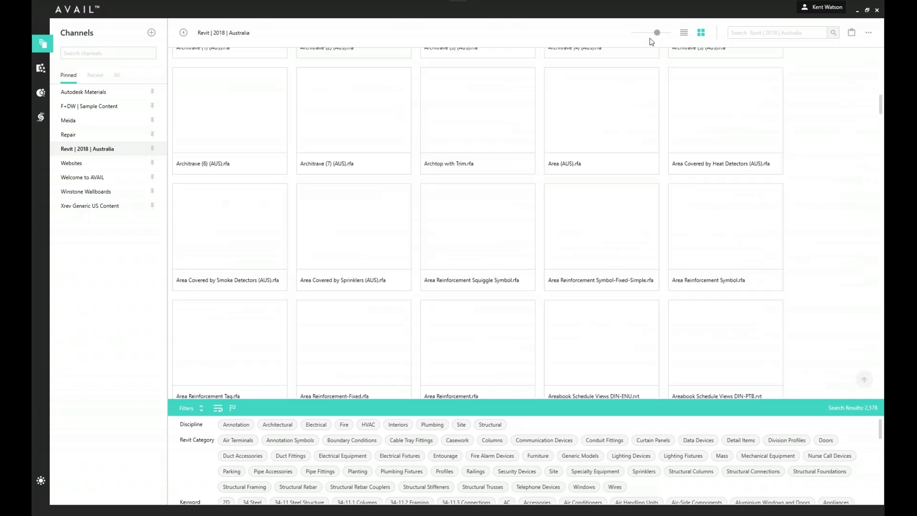
scroll(567, 167, "down", 4)
scroll(569, 166, "down", 3)
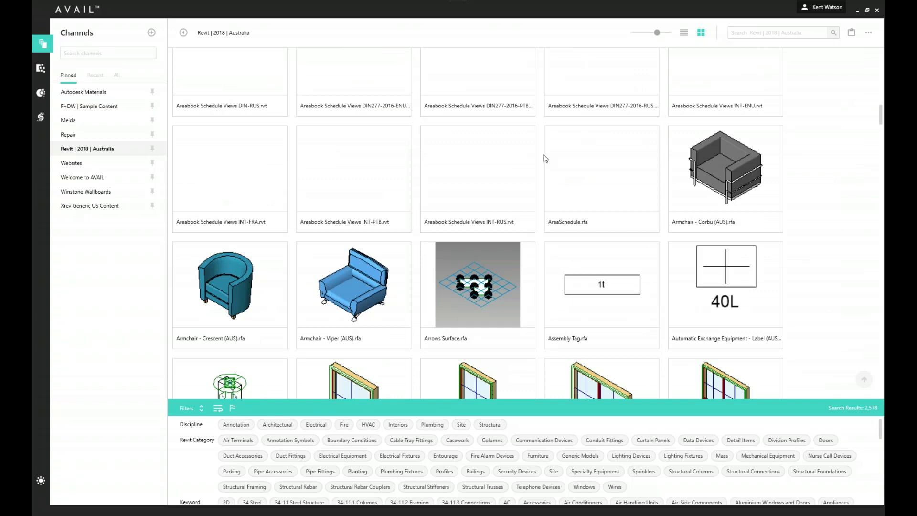
scroll(471, 181, "down", 3)
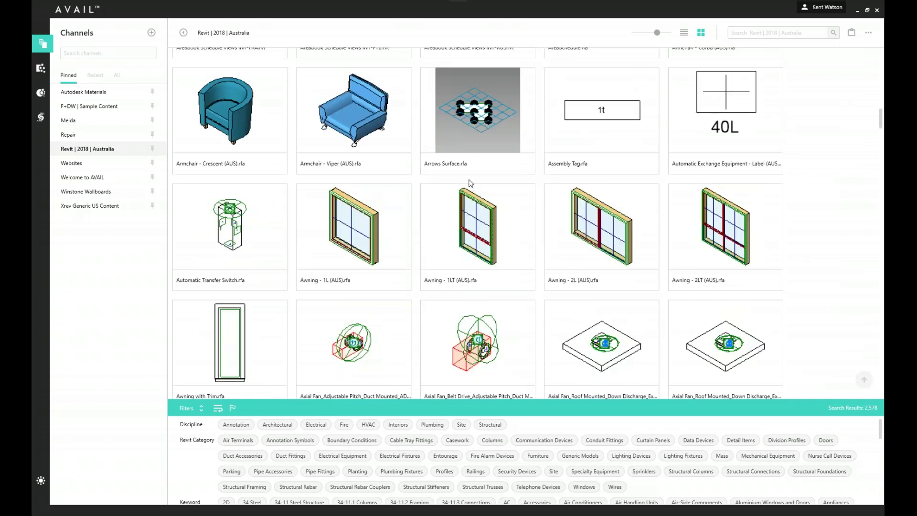
scroll(470, 183, "down", 2)
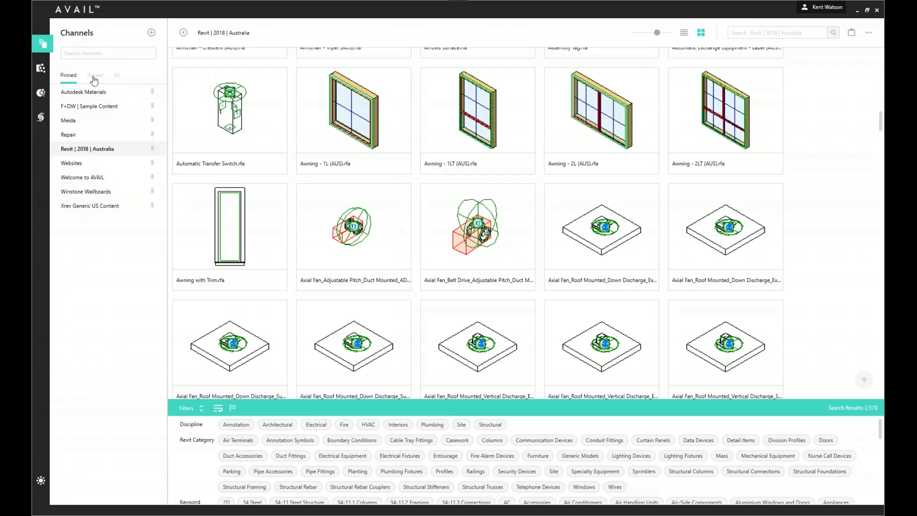
Step: View the lists of all and recent channels, and return to the pinned channels
left_click(117, 75)
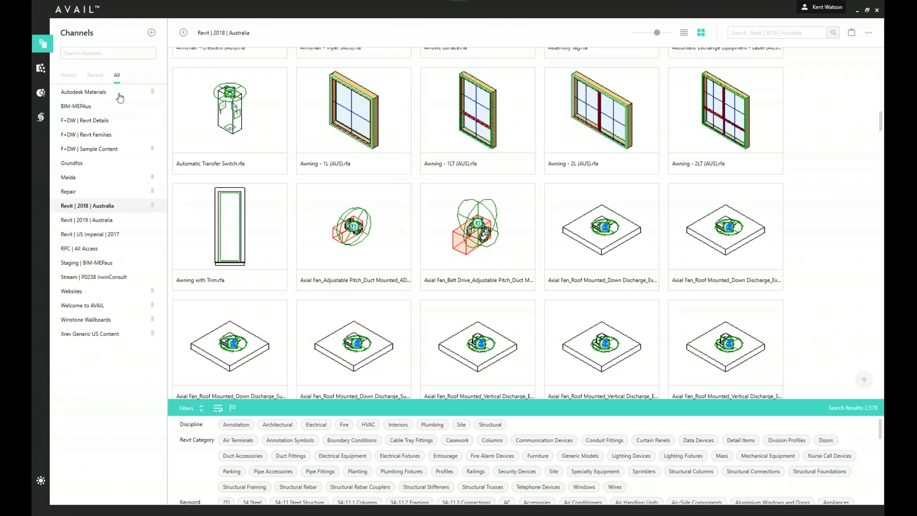
left_click(96, 76)
left_click(64, 77)
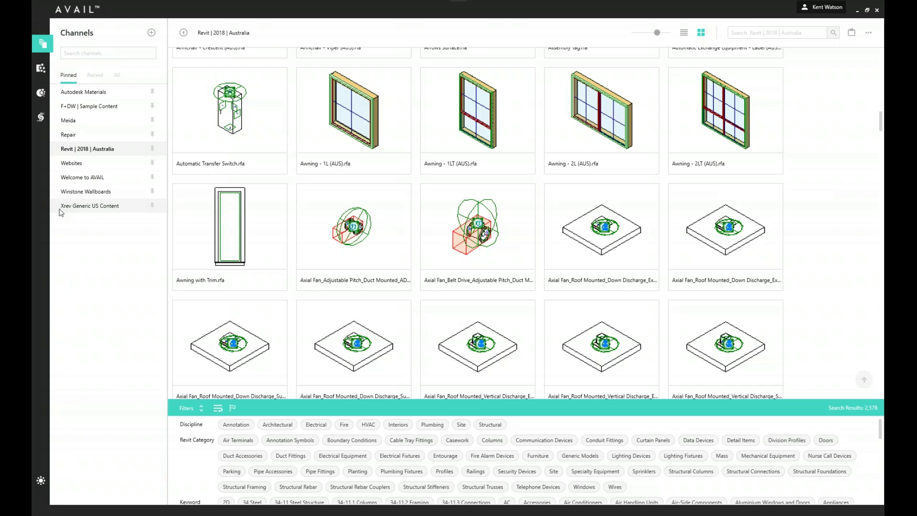
Step: Hide the Channels panel and show it again
left_click(165, 78)
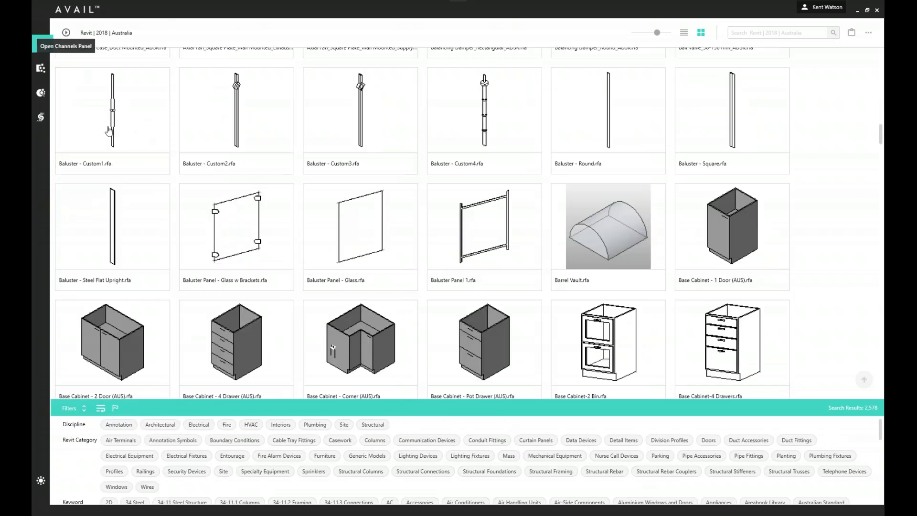
left_click(42, 44)
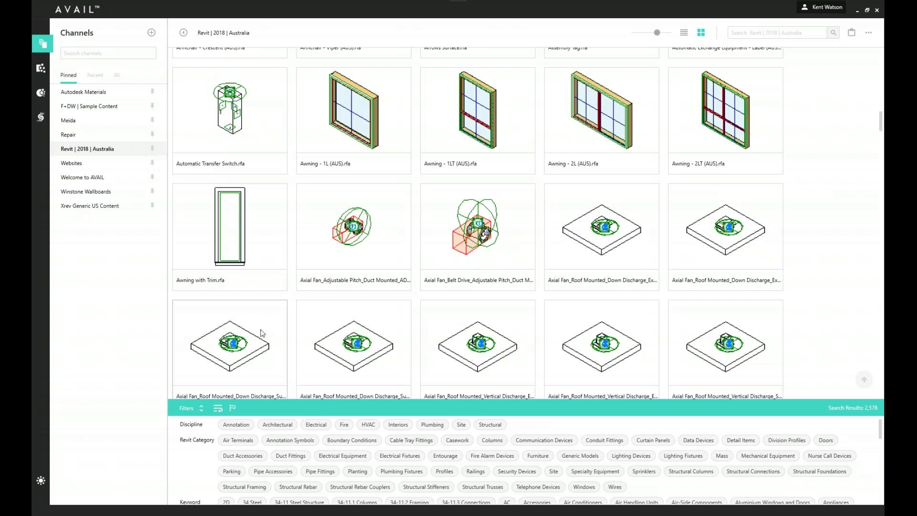
scroll(262, 333, "down", 2)
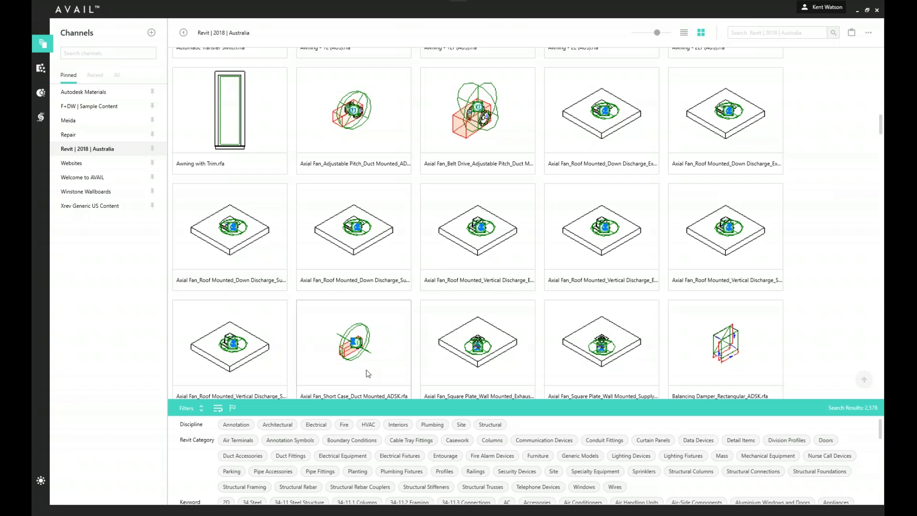
Step: Search the Revit | 2018 | Australia channel for "door" and look through the results and the available filters
left_click(763, 34)
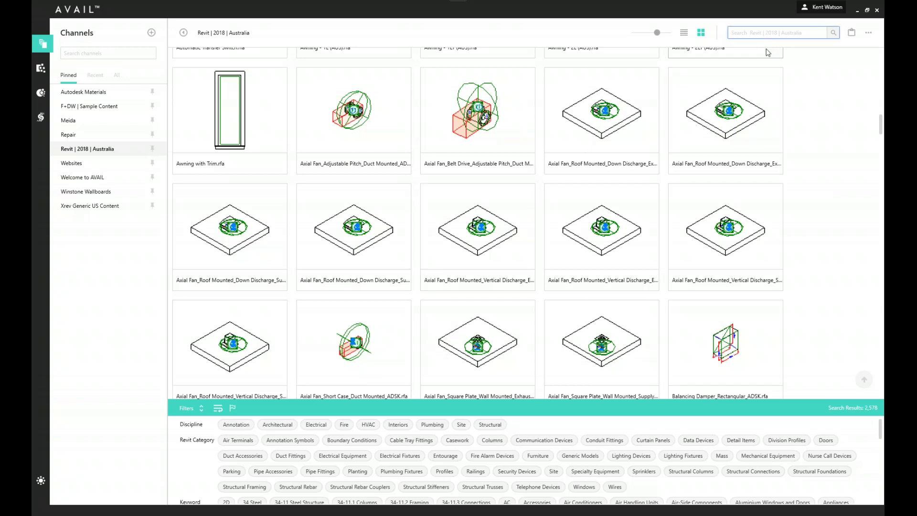
type("door")
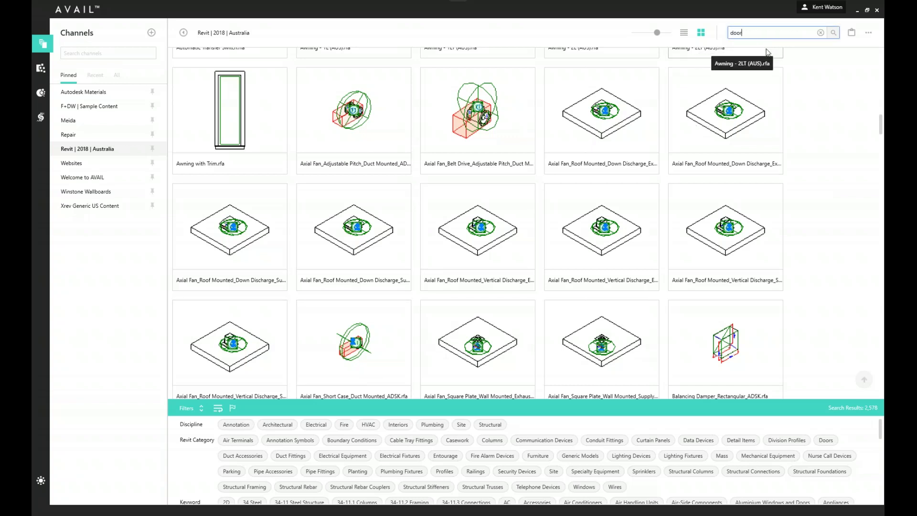
key("Return")
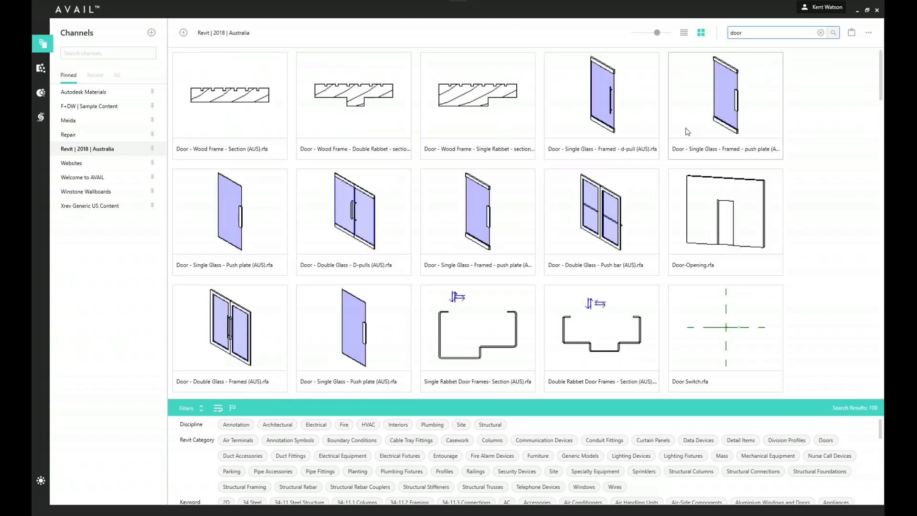
scroll(401, 171, "down", 3)
scroll(402, 172, "down", 10)
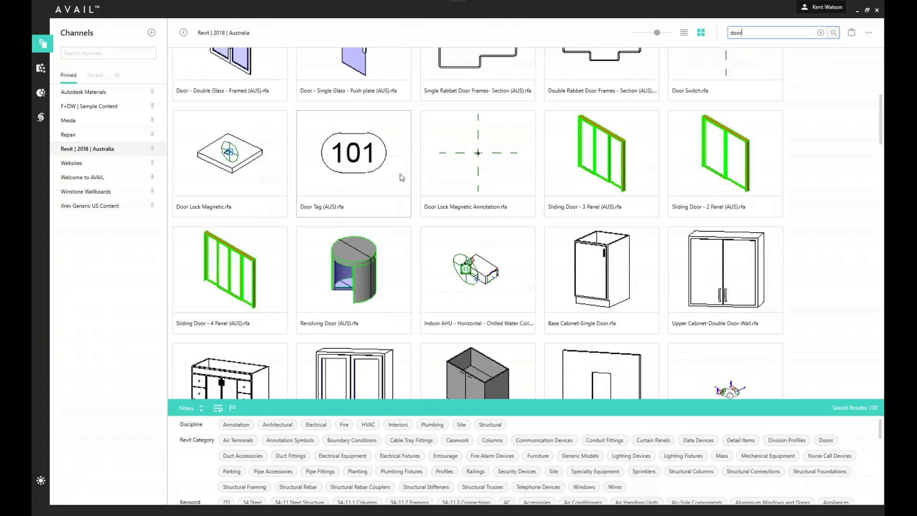
scroll(400, 177, "down", 5)
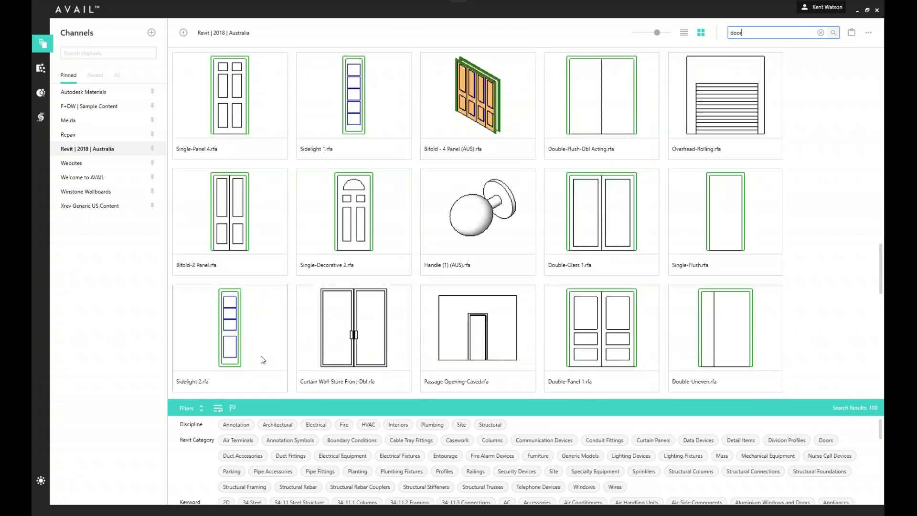
scroll(214, 463, "down", 1)
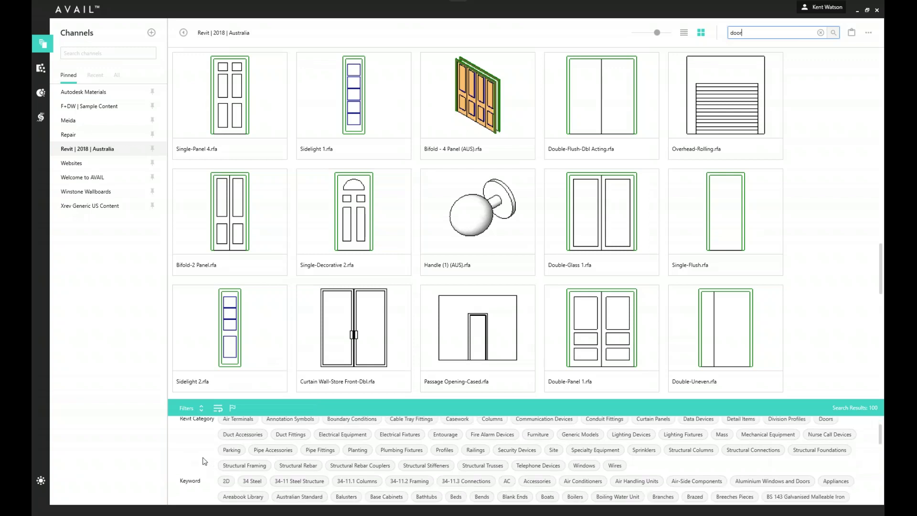
scroll(302, 454, "up", 1)
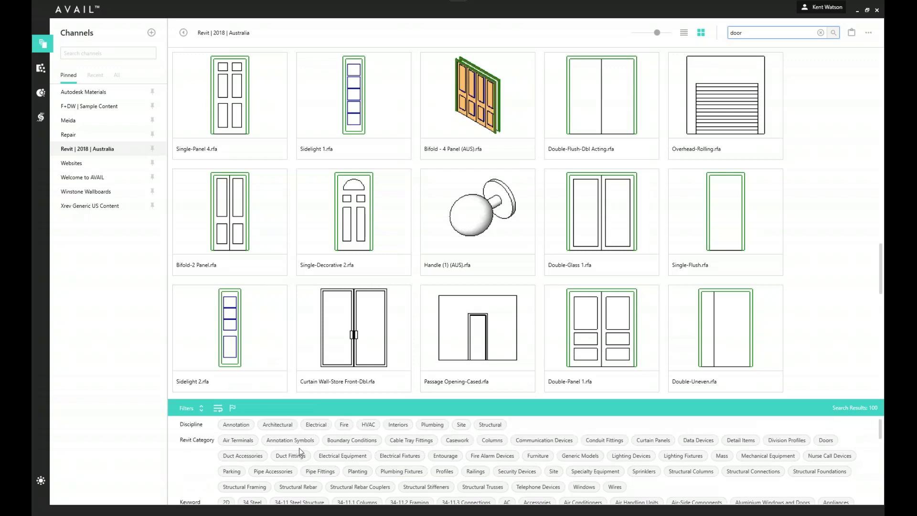
Step: Clear the door search, filter the channel by the Interiors discipline, and browse the filtered content
left_click(821, 32)
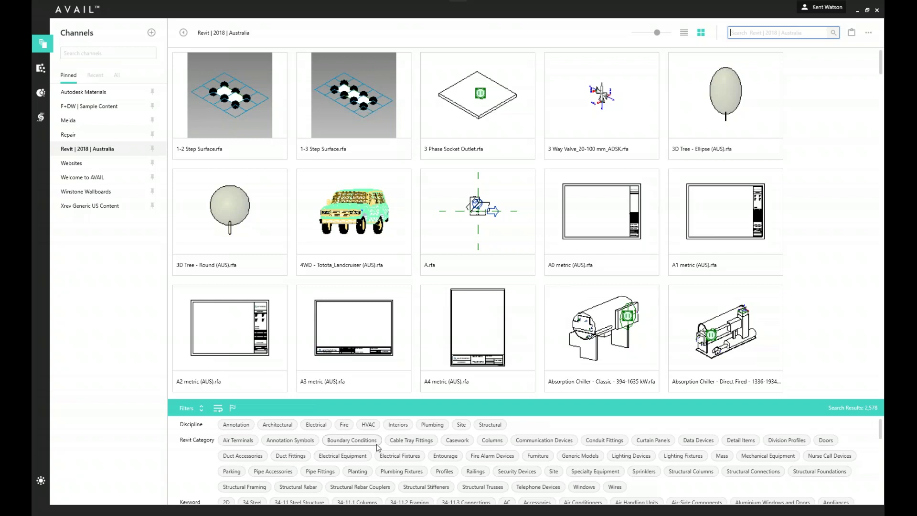
left_click(398, 427)
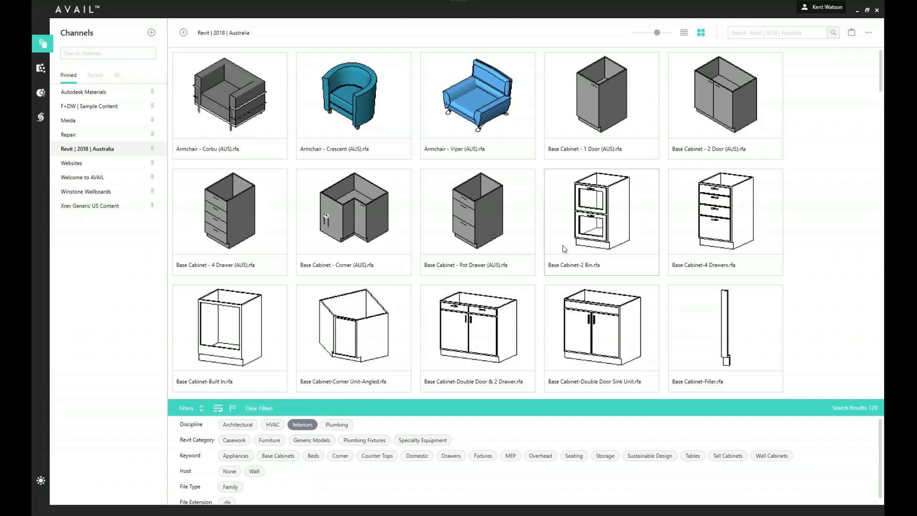
scroll(565, 250, "down", 3)
scroll(565, 252, "down", 9)
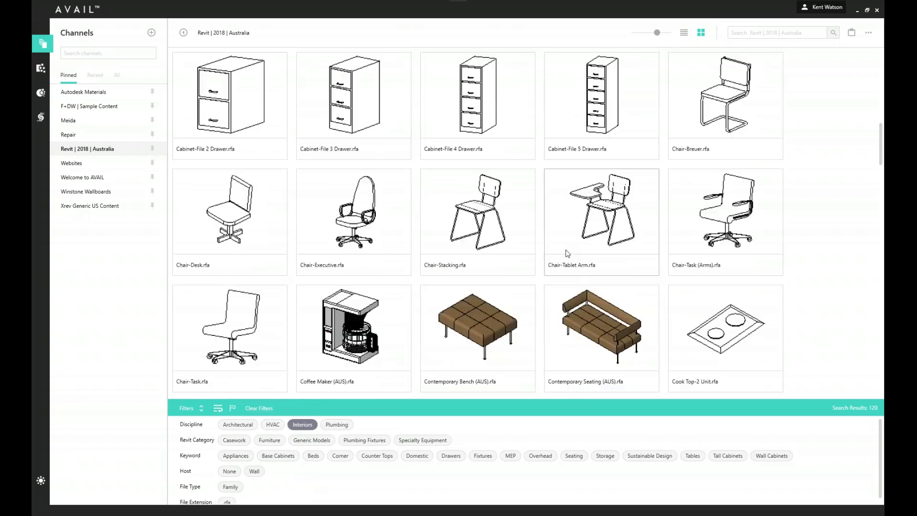
scroll(566, 253, "down", 13)
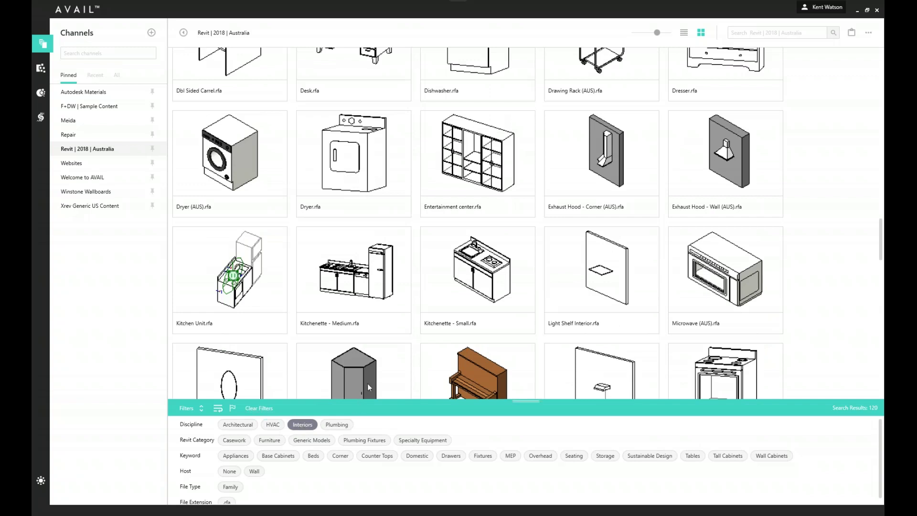
scroll(422, 321, "up", 1)
scroll(420, 325, "up", 9)
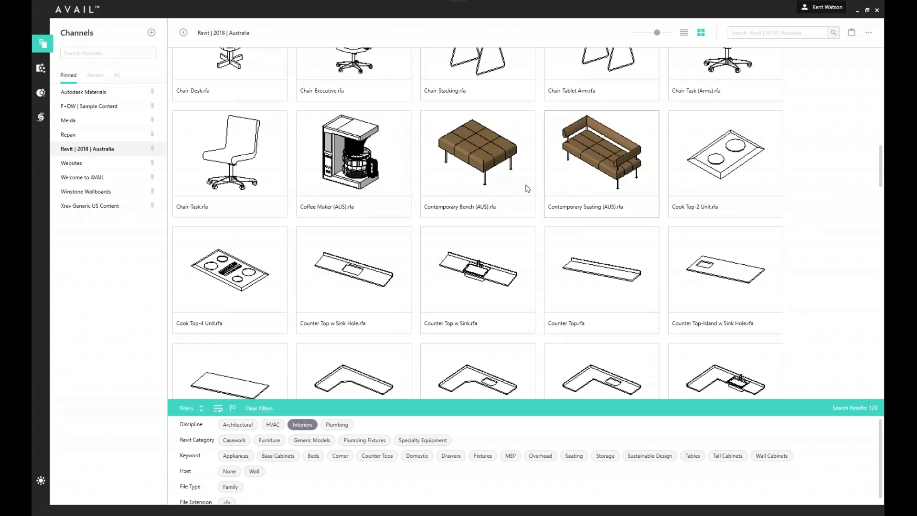
Step: Review the tags assigned to the Contemporary Bench (AUS) family, leaving them unchanged
right_click(492, 165)
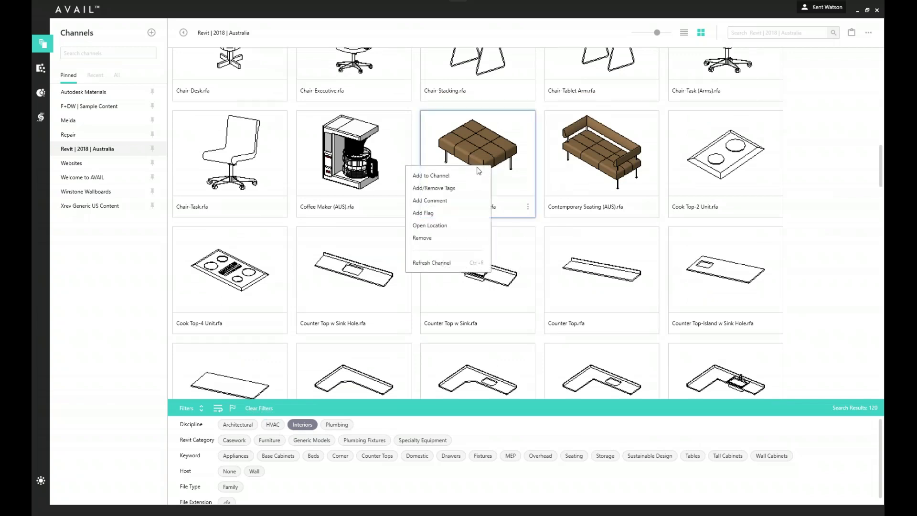
left_click(452, 189)
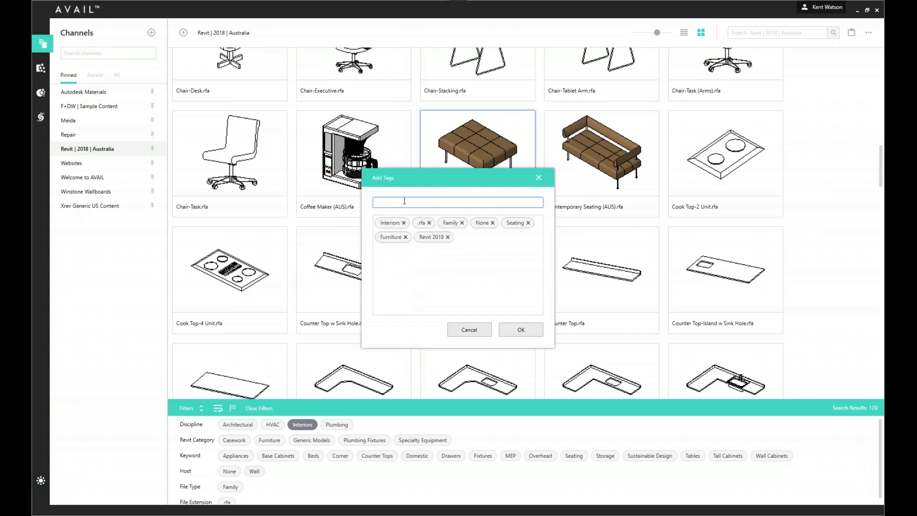
left_click(469, 330)
Step: View the bulk actions for the families from Contemporary Bench (AUS) through Counter Top, and clear the Interiors filter
left_click(632, 309, "shift")
right_click(617, 300)
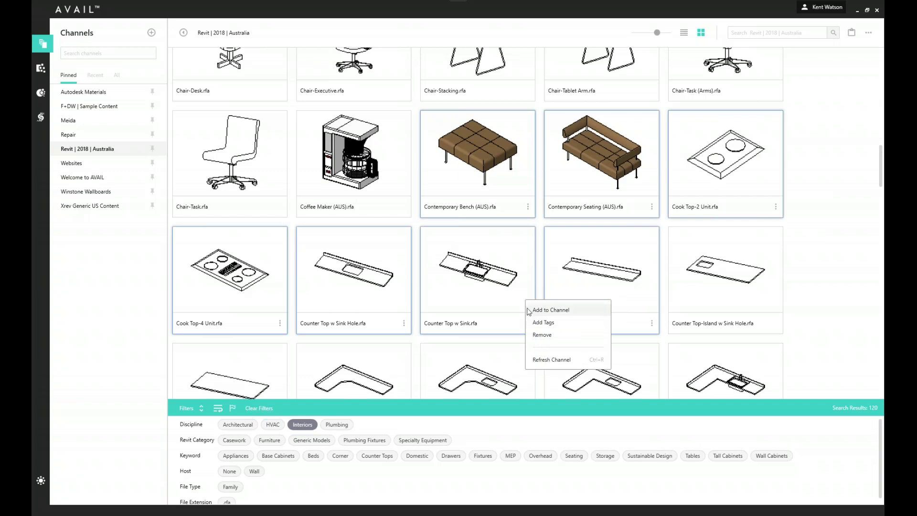
left_click(746, 334)
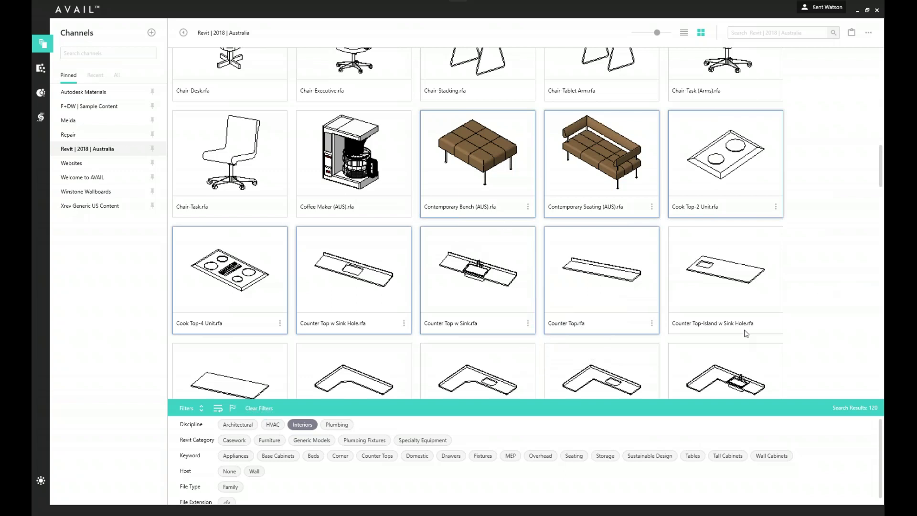
left_click(259, 409)
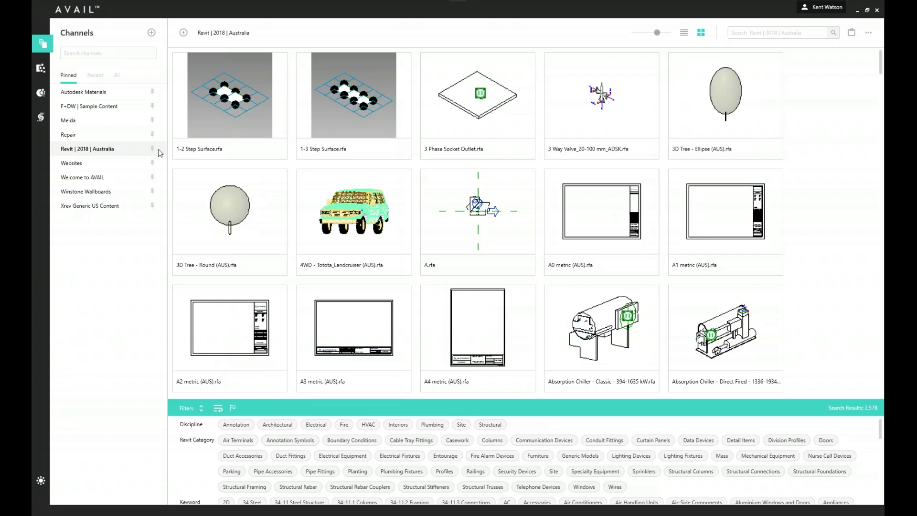
Step: Examine the tag keys, values and filter keys defined for the Revit | 2018 | Australia channel
left_click(41, 94)
left_click(76, 112)
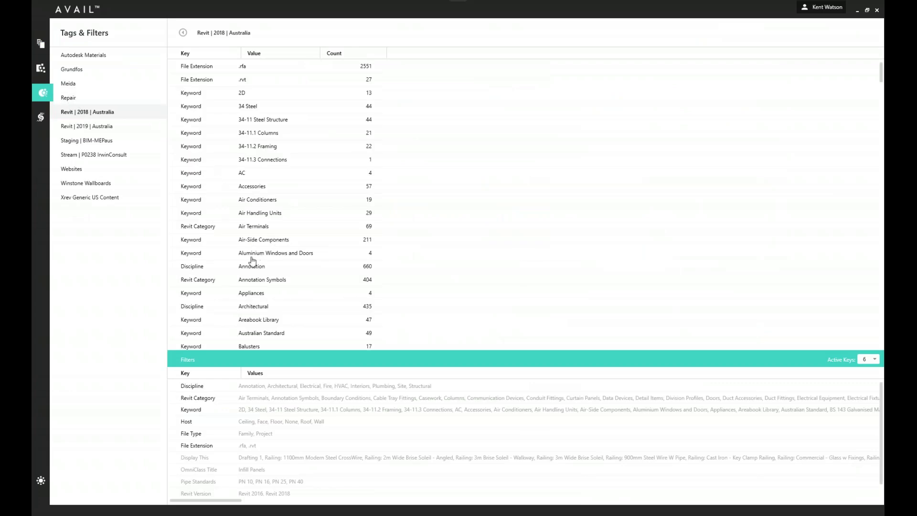
scroll(234, 252, "down", 15)
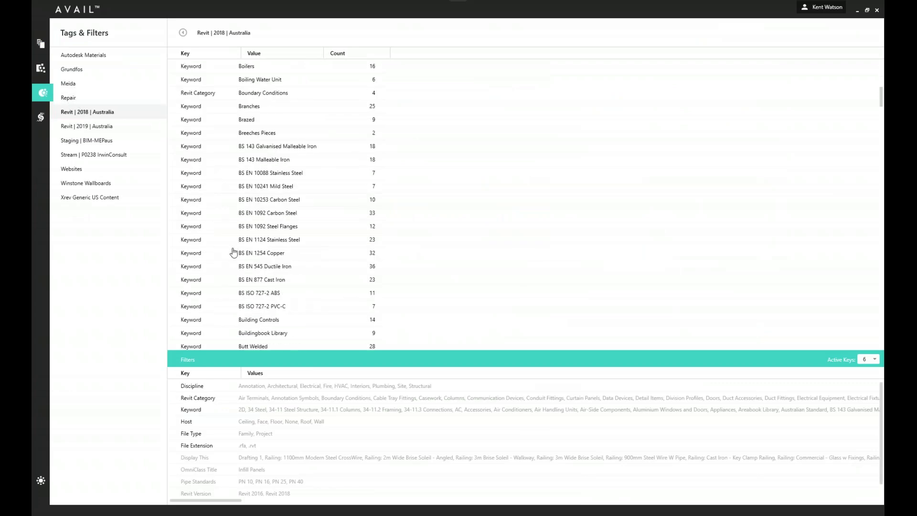
scroll(234, 252, "down", 2)
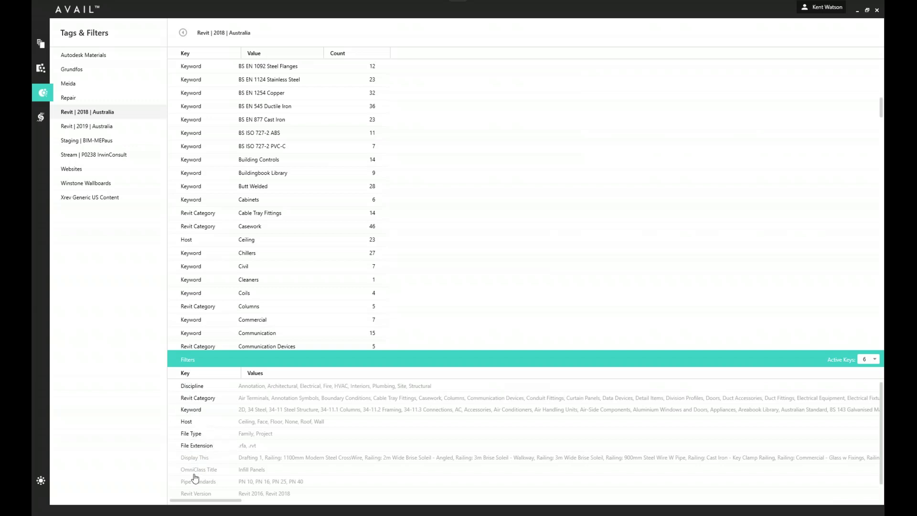
Step: Move the OmniClass Title filter key above Display This and set the number of active keys to 7
mouse_move(196, 472)
left_mouse_down()
mouse_move(180, 466)
mouse_move(180, 452)
left_mouse_up()
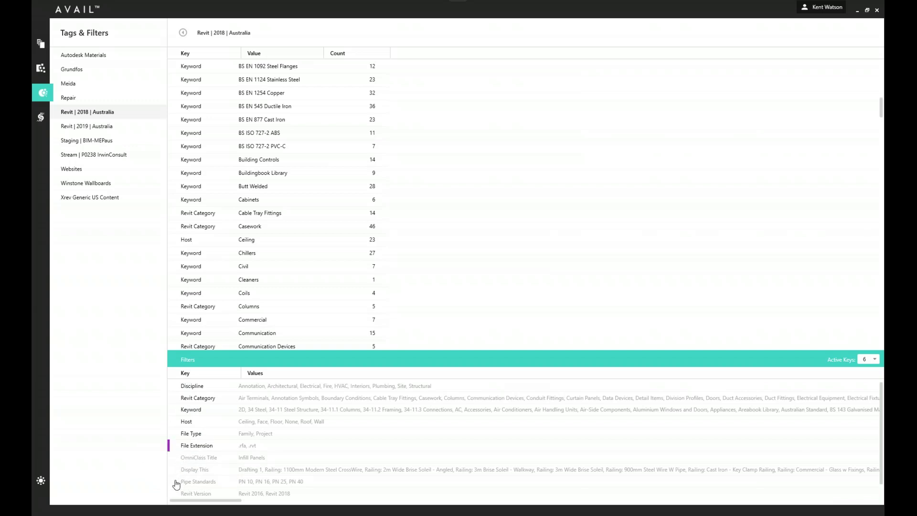
left_click(876, 361)
left_click(872, 385)
scroll(285, 458, "down", 1)
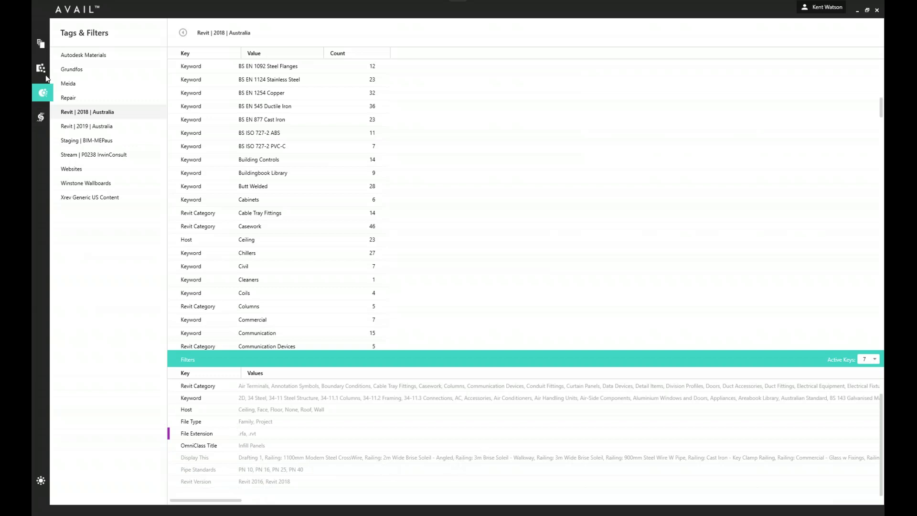
Step: Return to the channel's content, check for the OmniClass Title filter, and unwrap the filter values onto single lines
left_click(43, 46)
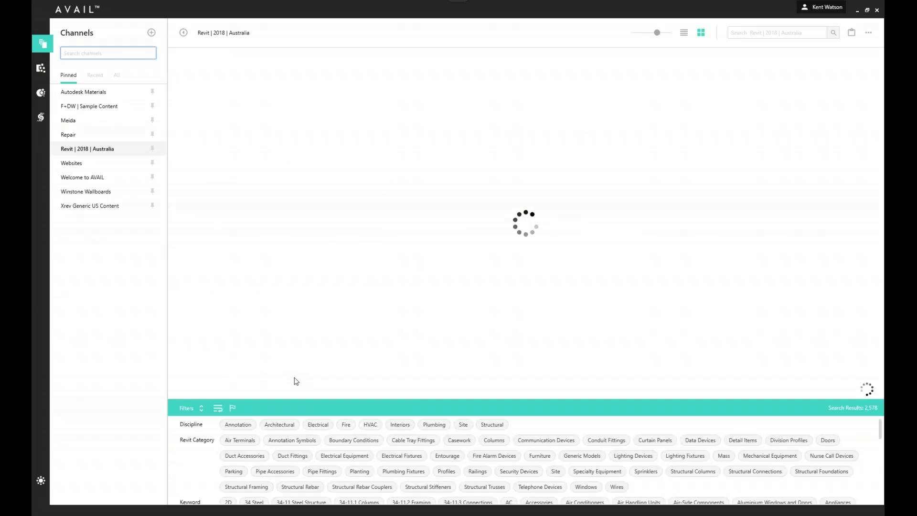
scroll(293, 380, "down", 3)
scroll(324, 435, "down", 1)
scroll(325, 436, "down", 10)
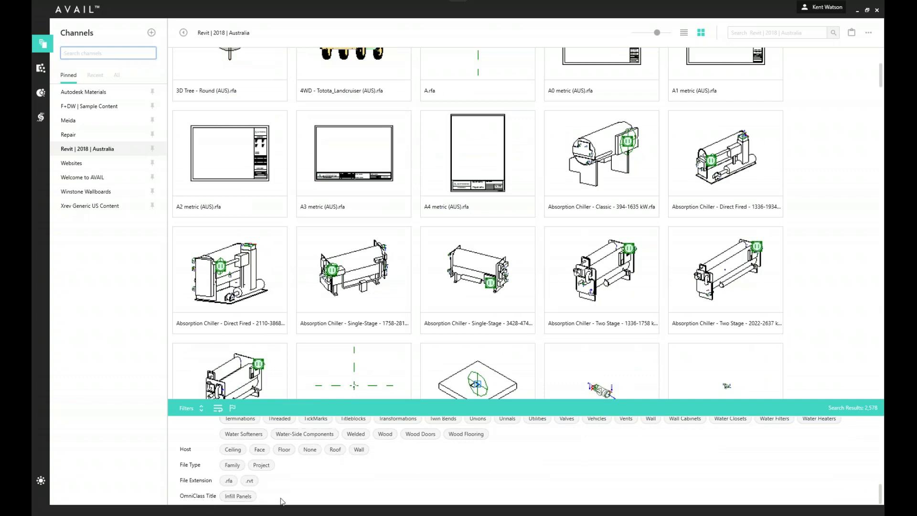
left_click(220, 413)
scroll(291, 473, "up", 2)
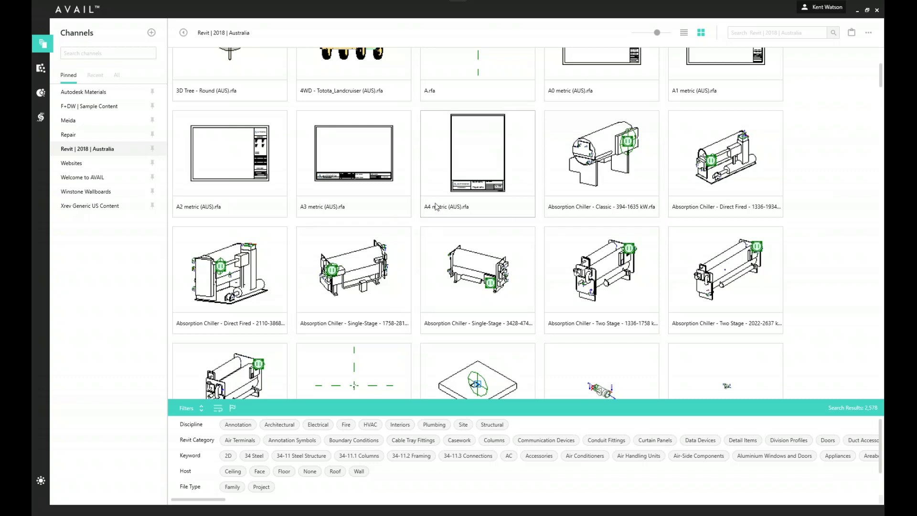
Step: Filter the Revit | 2018 | Australia content by the Architectural discipline and the Doors category
scroll(443, 248, "down", 5)
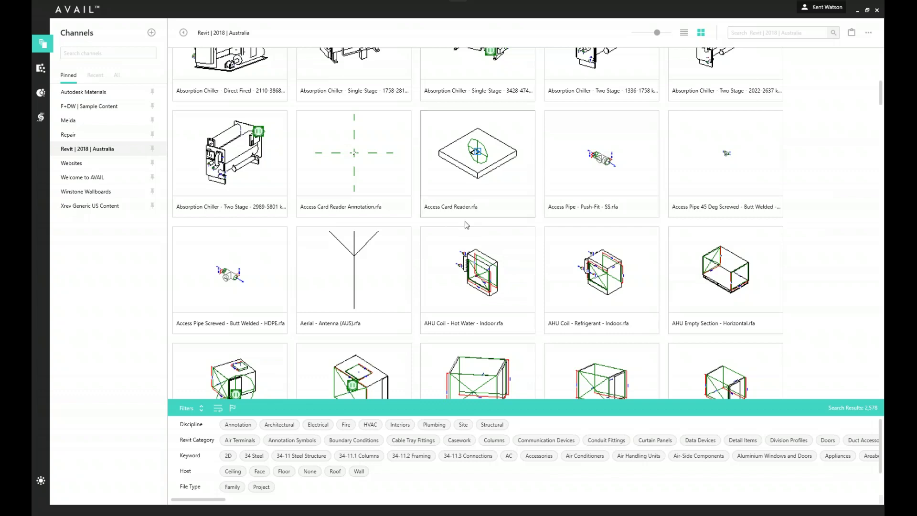
scroll(470, 230, "down", 4)
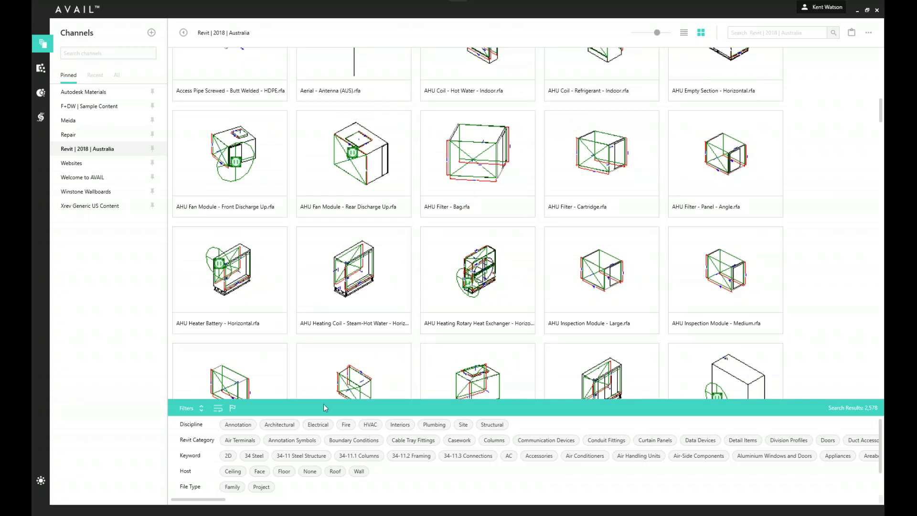
left_click(280, 425)
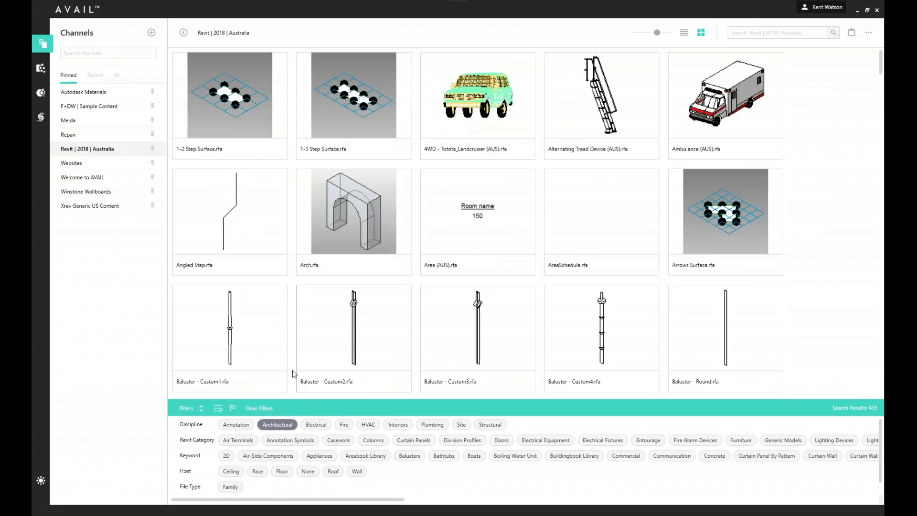
left_click(501, 440)
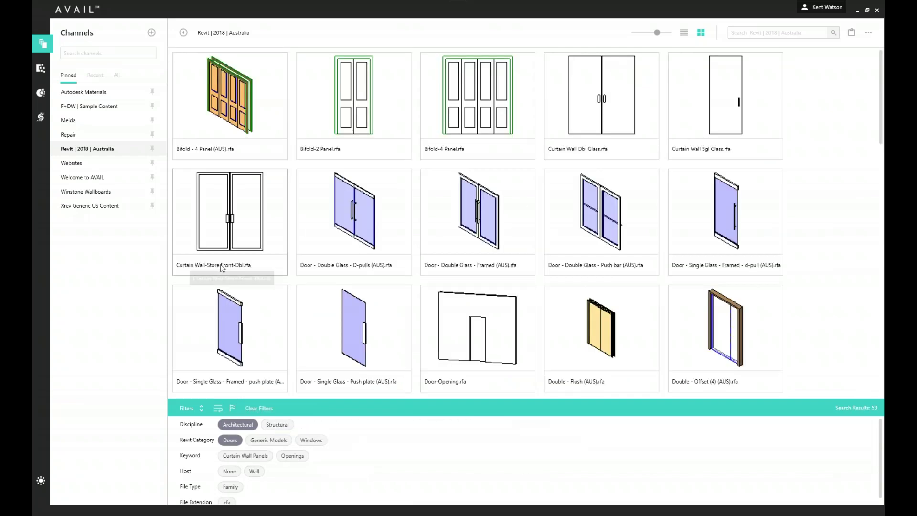
Step: Flag Bifold - 4 Panel (AUS).rfa as Needs Attention with the comment "this need attention"
left_click(235, 138)
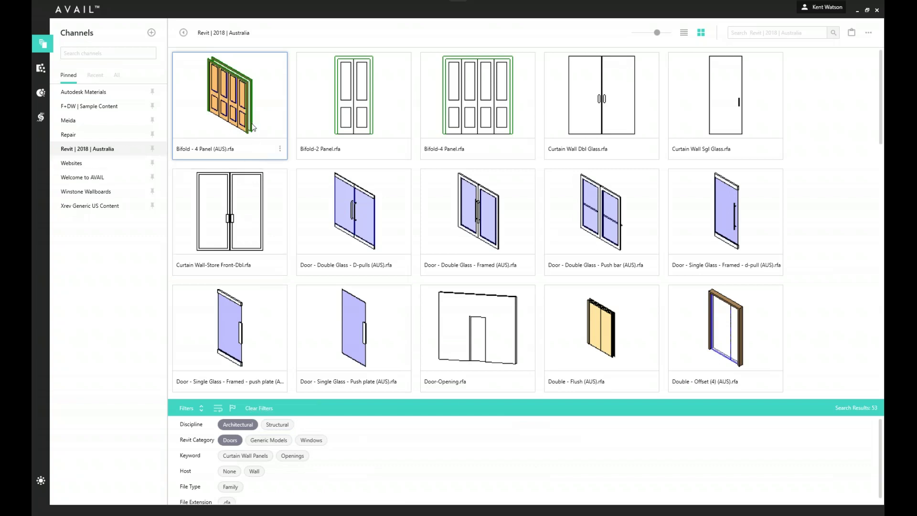
left_click(280, 149)
left_click(211, 150)
left_click(207, 135)
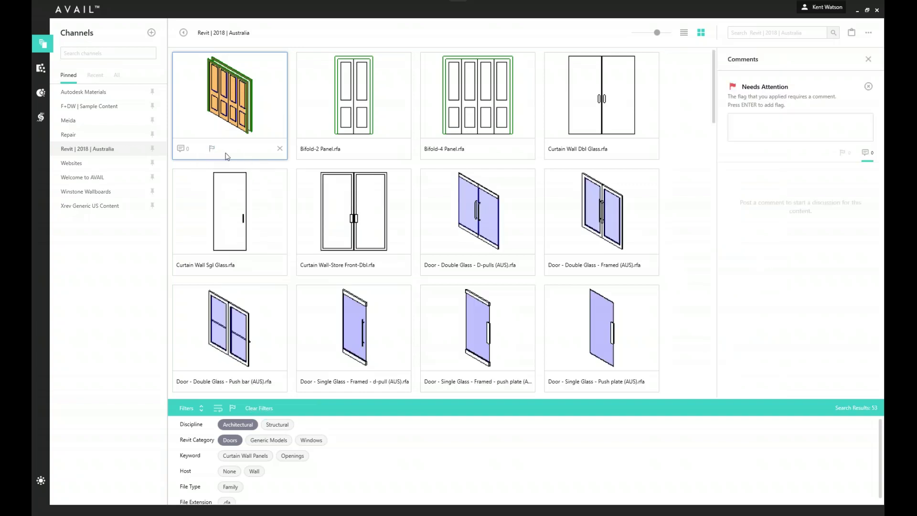
left_click(211, 150)
left_click(207, 140)
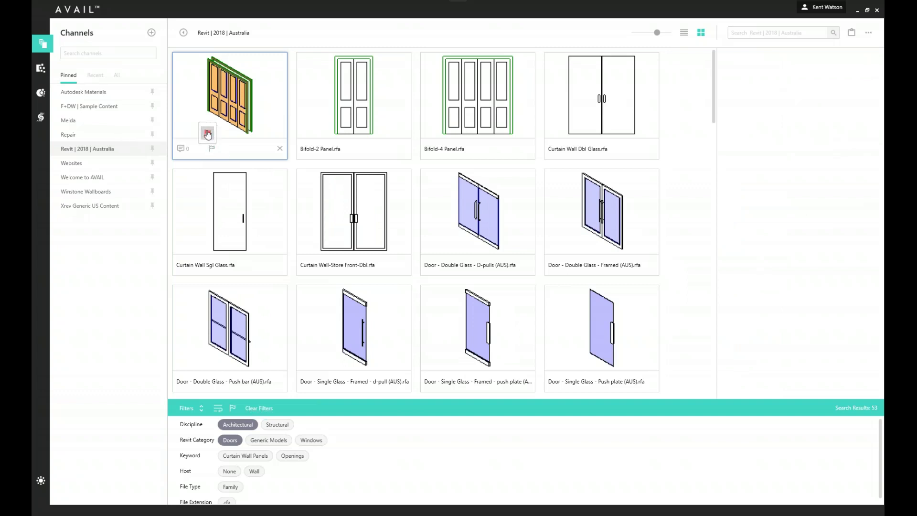
left_click(736, 137)
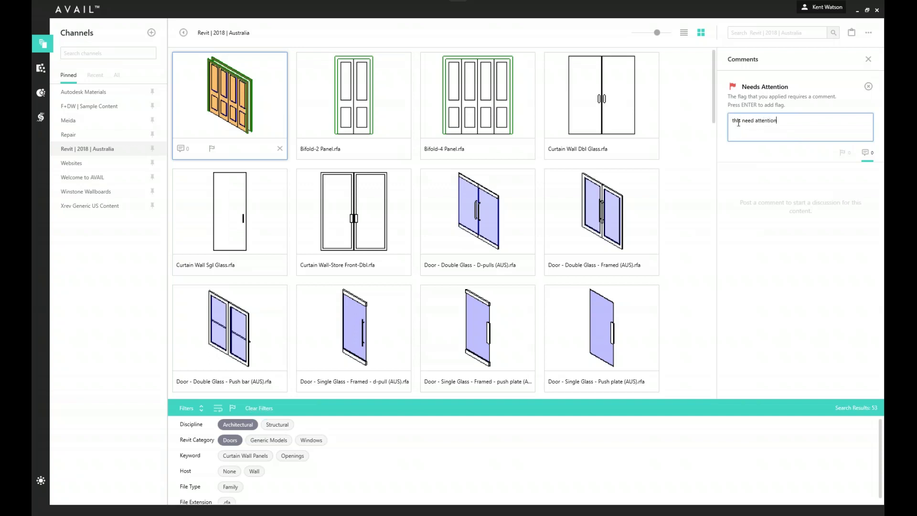
key("Return")
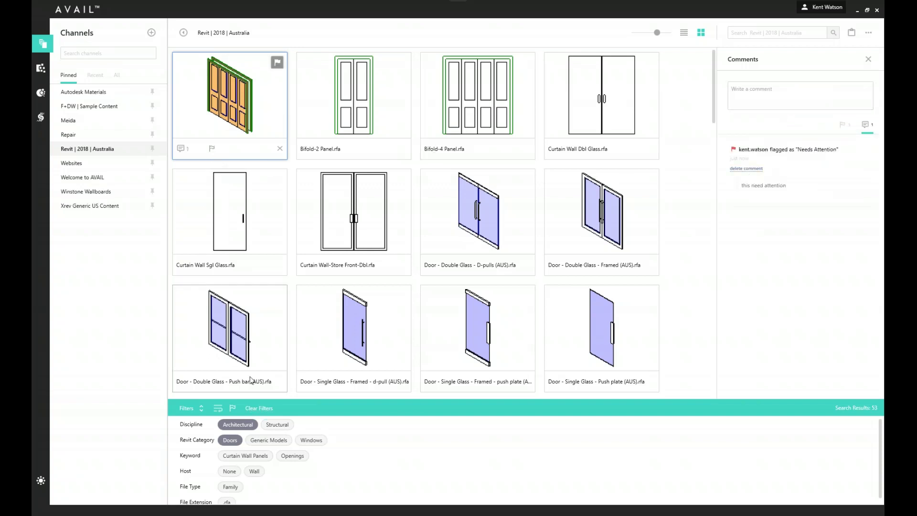
Step: Clear the current filters, show the flag filters, and filter the channel by the Needs Attention flag
left_click(258, 409)
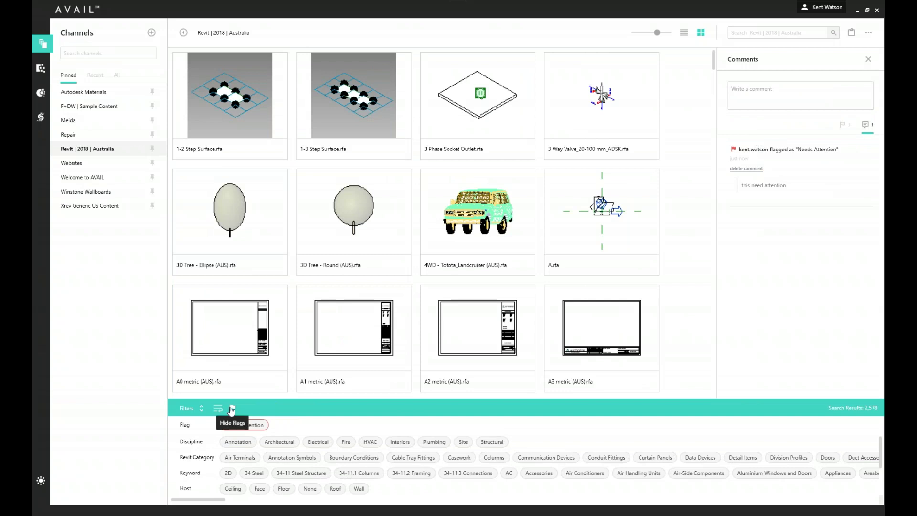
left_click(232, 408)
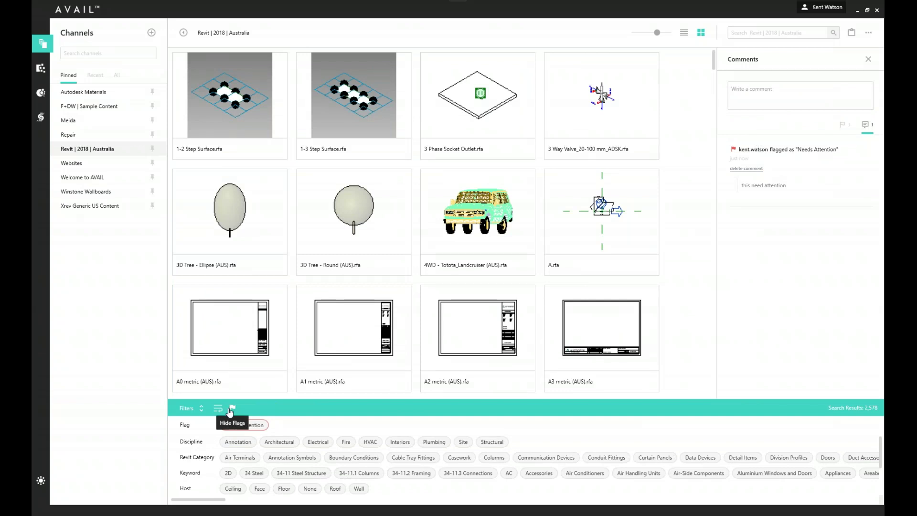
left_click(249, 425)
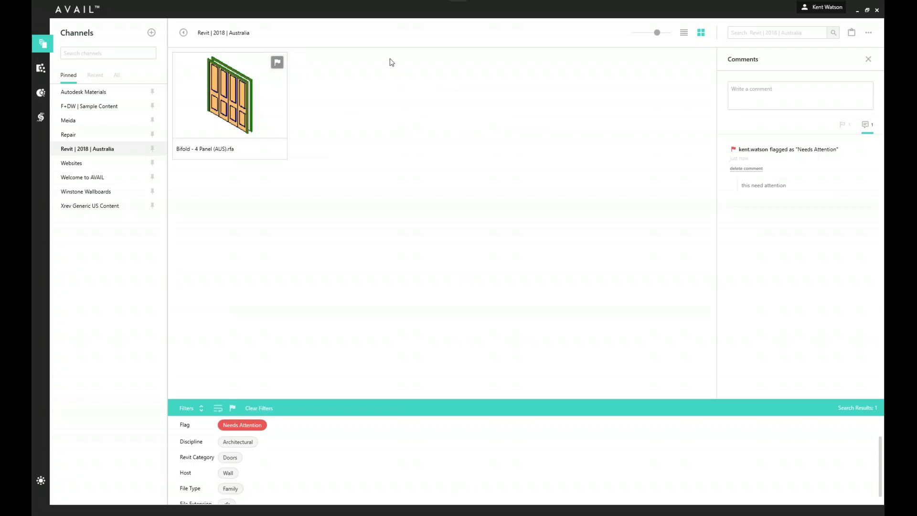
Step: Move the flagged Bifold - 4 Panel (AUS) family out of this channel into the Repair channel
right_click(206, 116)
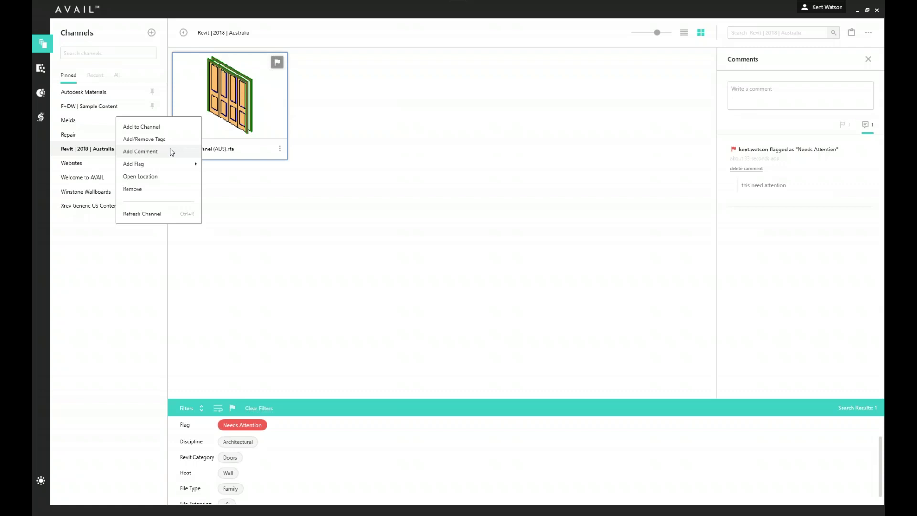
mouse_move(166, 167)
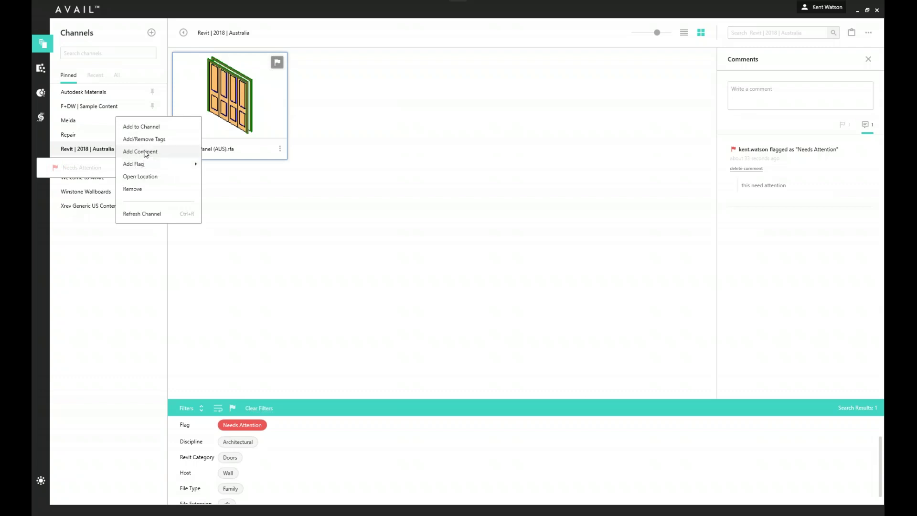
left_click(158, 127)
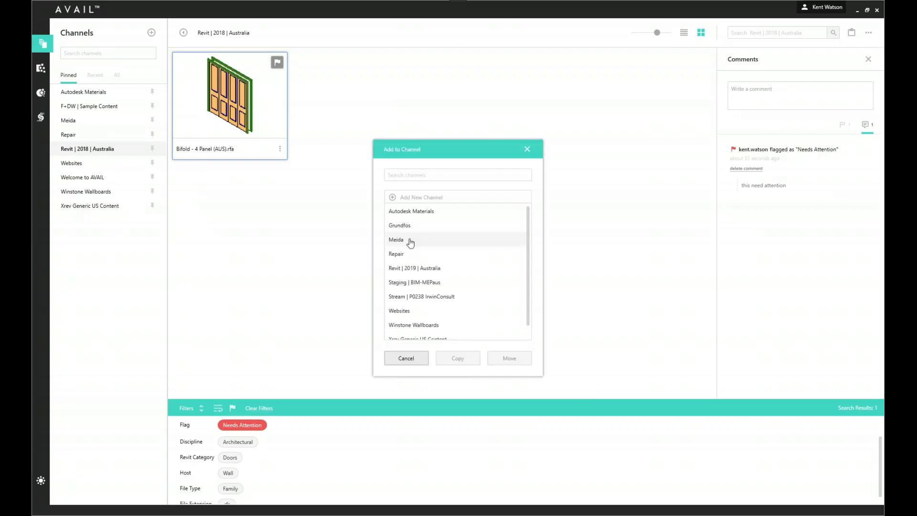
left_click(423, 257)
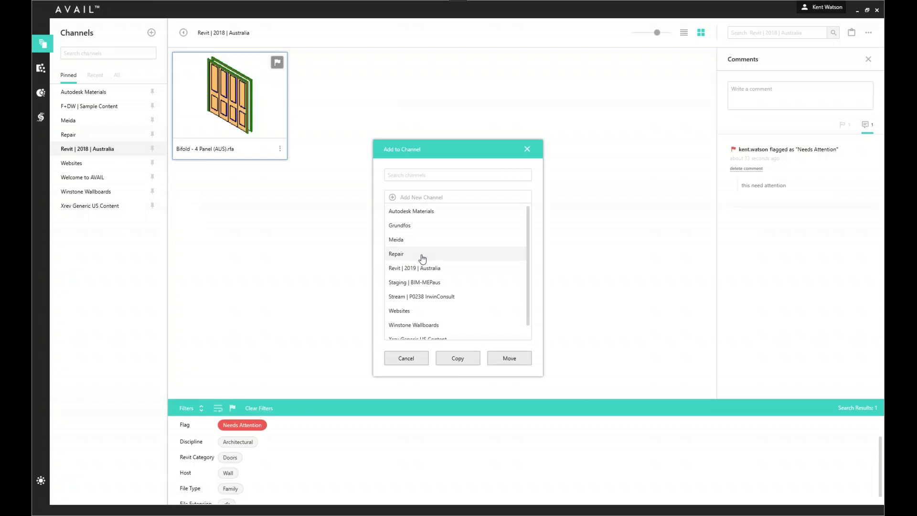
left_click(512, 362)
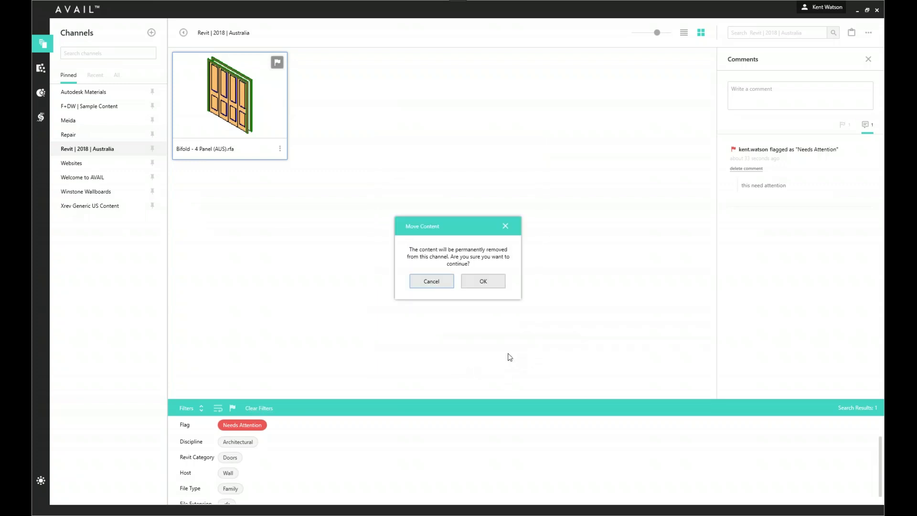
left_click(493, 285)
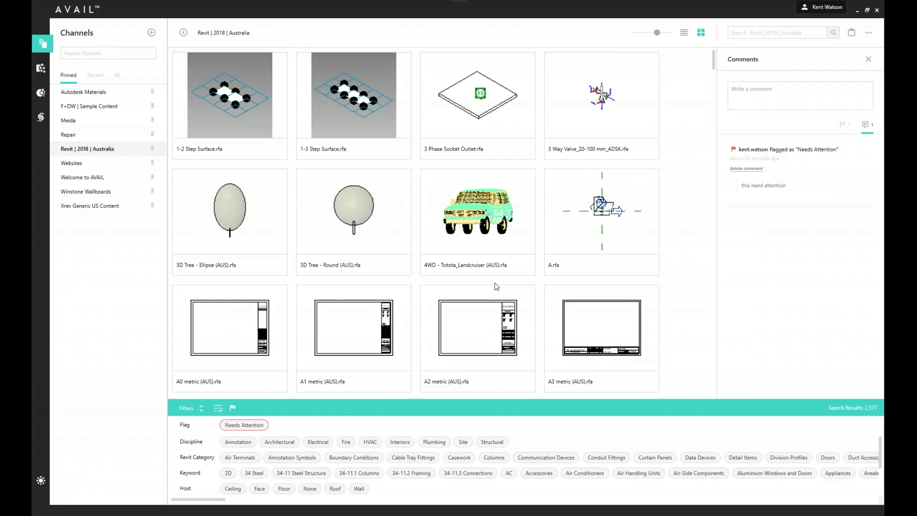
Step: Open the Repair channel and show the source folder of Bifold - 4 Panel (AUS).rfa in File Explorer
left_click(76, 137)
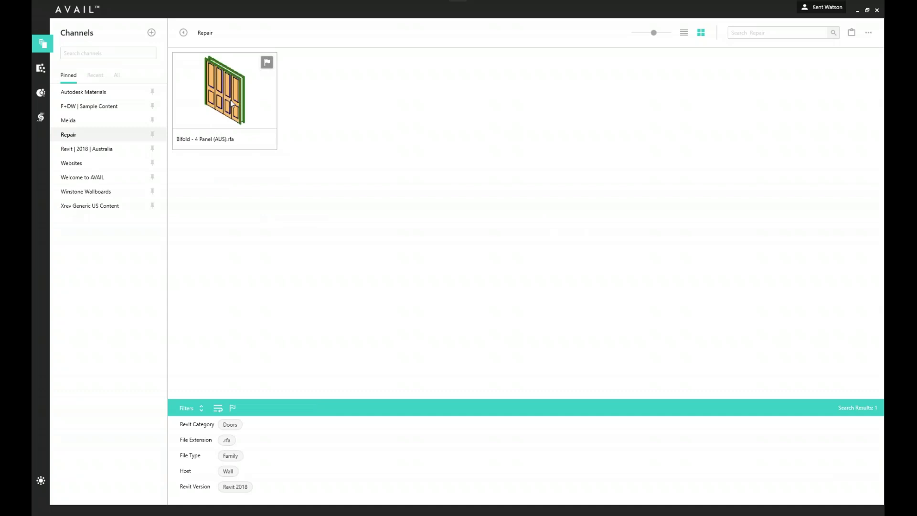
right_click(231, 102)
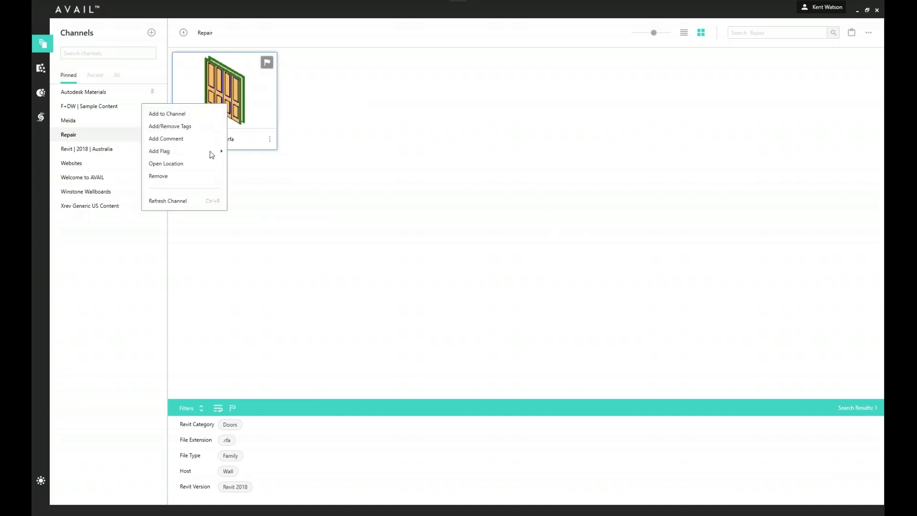
left_click(177, 164)
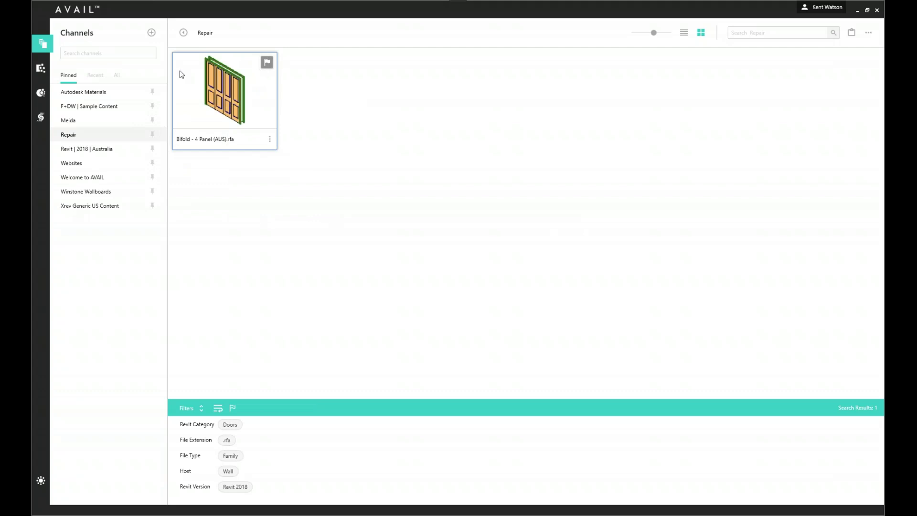
left_click_drag(221, 31, 532, 65)
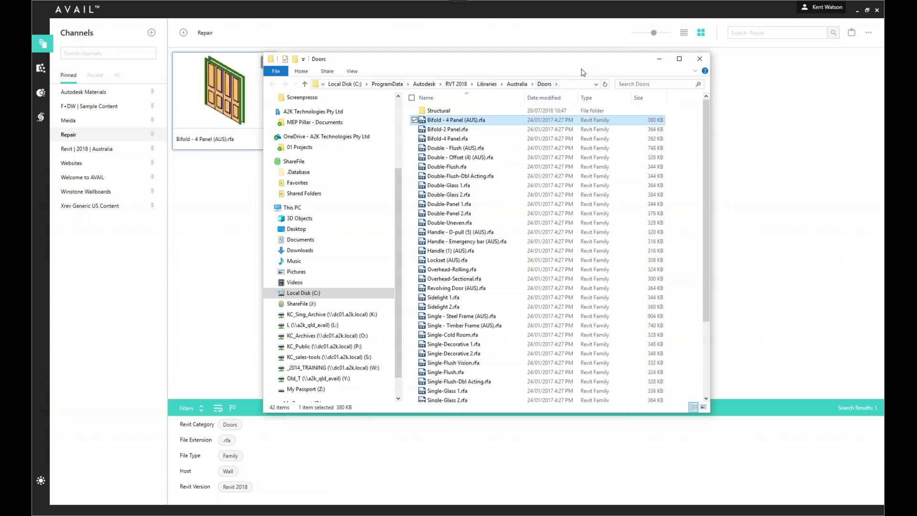
Step: Return from the source folder to AVAIL, then switch to Revit to view the Bifold - 4 Panel (AUS) family and close it
left_click_drag(562, 61, 646, 39)
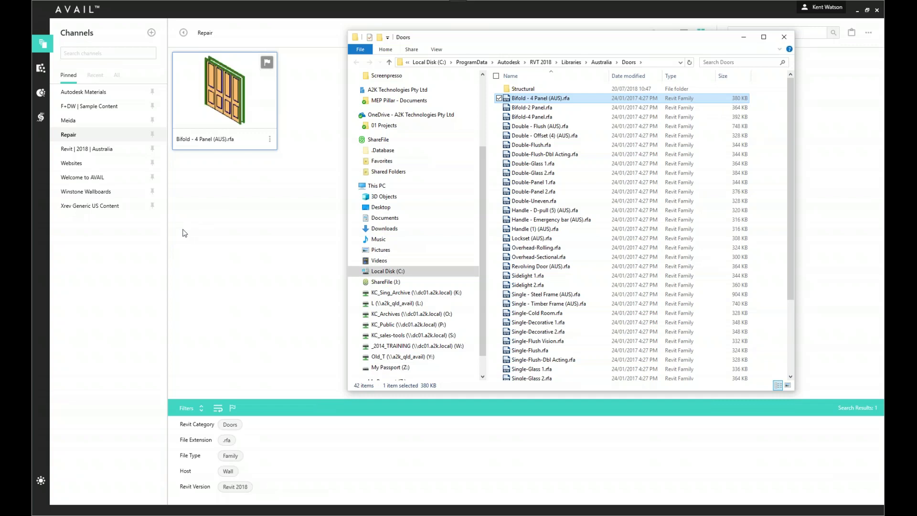
left_click(230, 267)
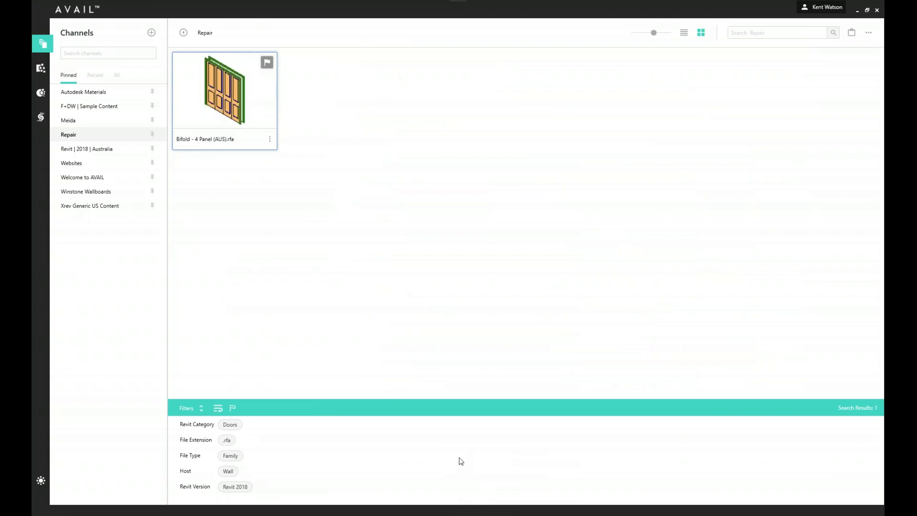
mouse_move(478, 514)
left_click(477, 466)
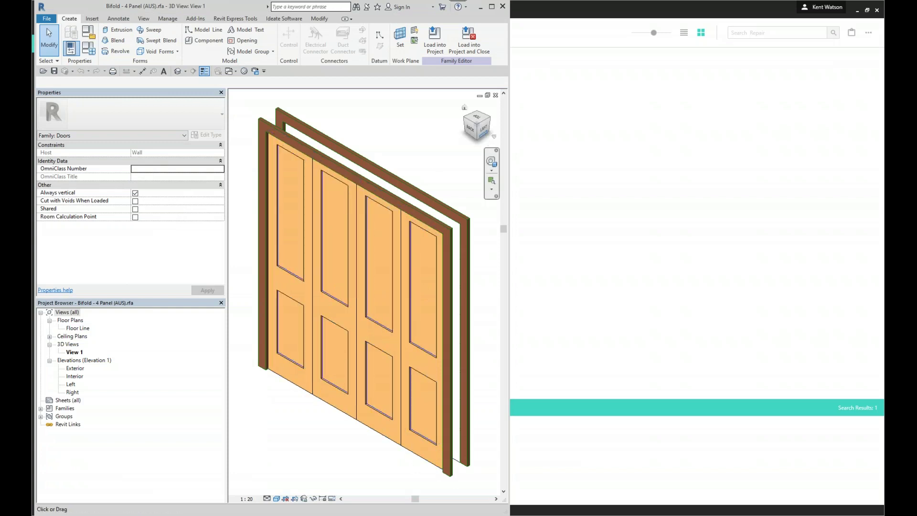
left_click(495, 96)
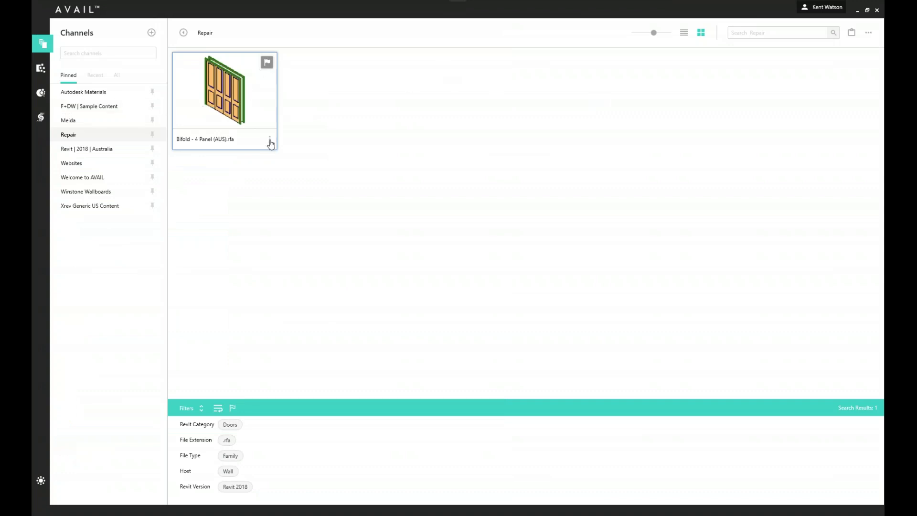
Step: Remove the Needs Attention flag from Bifold - 4 Panel (AUS).rfa and post the comment "now fixed" on it
left_click(265, 81)
left_click(852, 33)
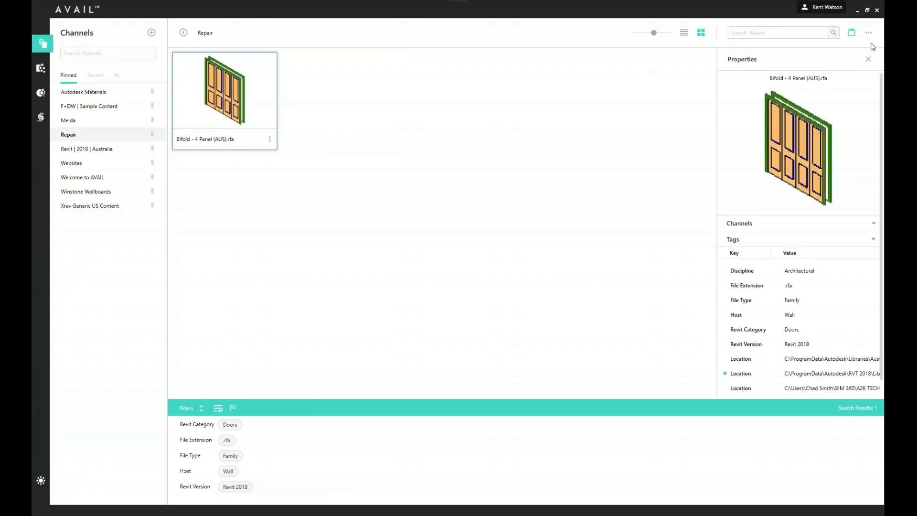
left_click(869, 34)
left_click(839, 51)
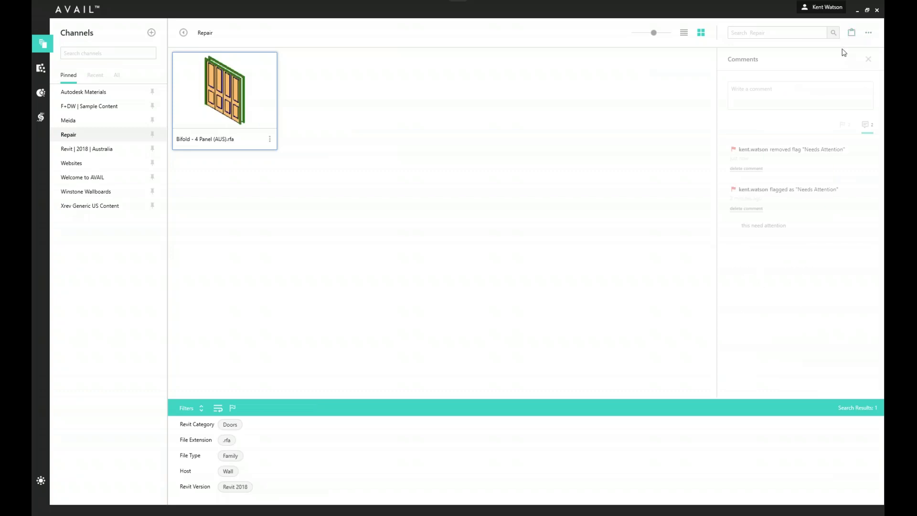
left_click(798, 90)
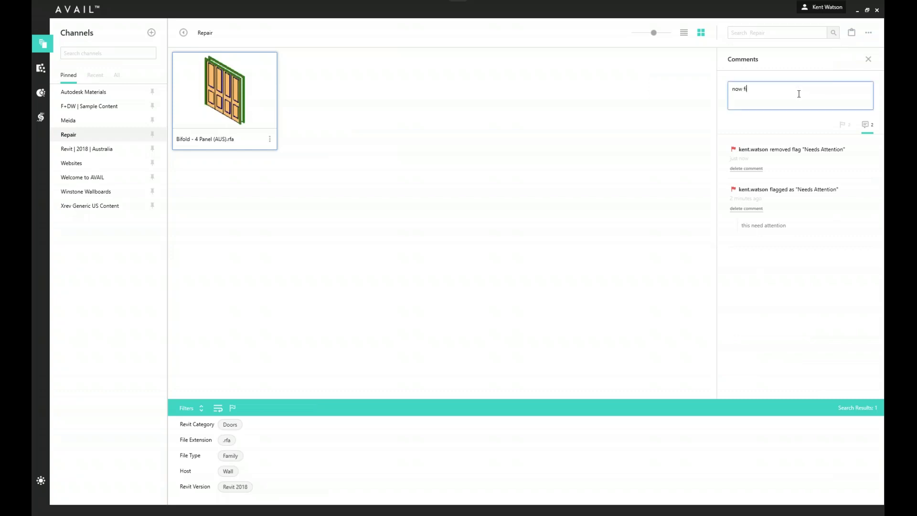
key("BackSpace")
key("BackSpace")
key("BackSpace")
key("BackSpace")
key("BackSpace")
key("BackSpace")
key("BackSpace")
key("BackSpace")
key("BackSpace")
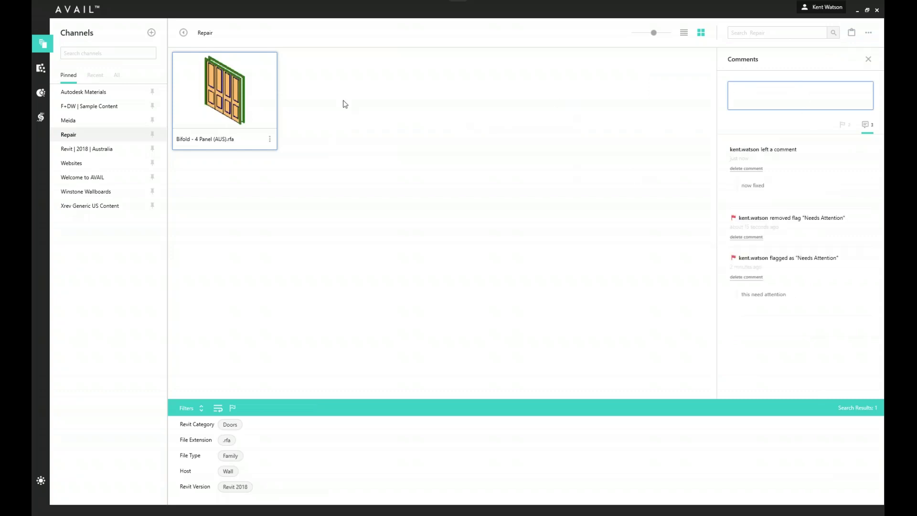
Step: Move Bifold - 4 Panel (AUS).rfa from the Repair channel into Revit | 2018 | Australia, and open that channel
right_click(230, 113)
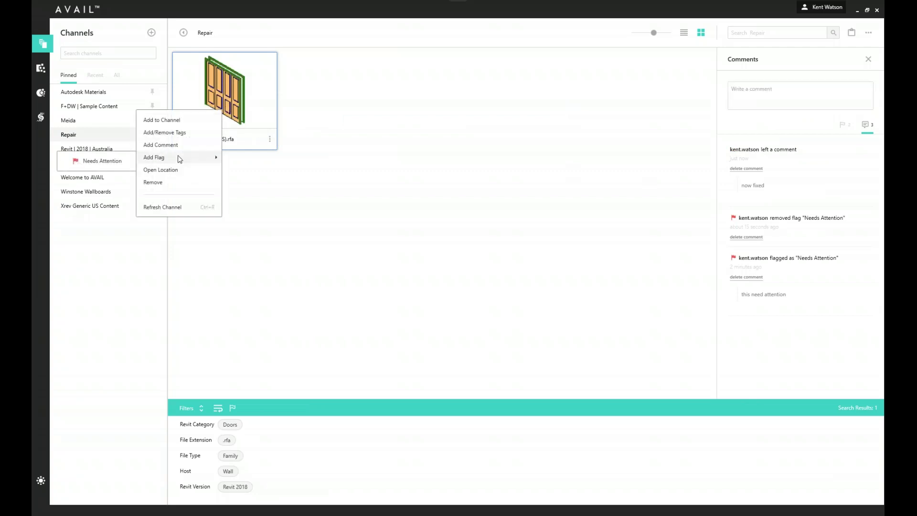
left_click(185, 121)
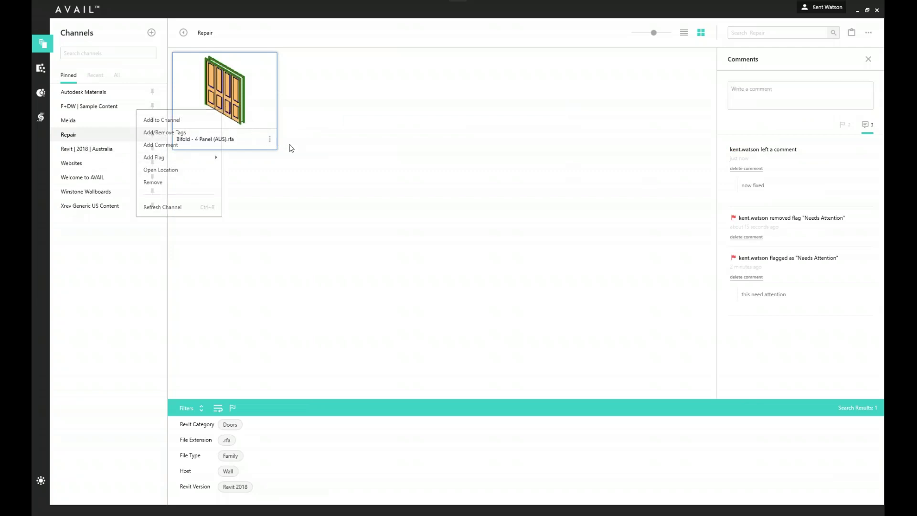
left_click(425, 254)
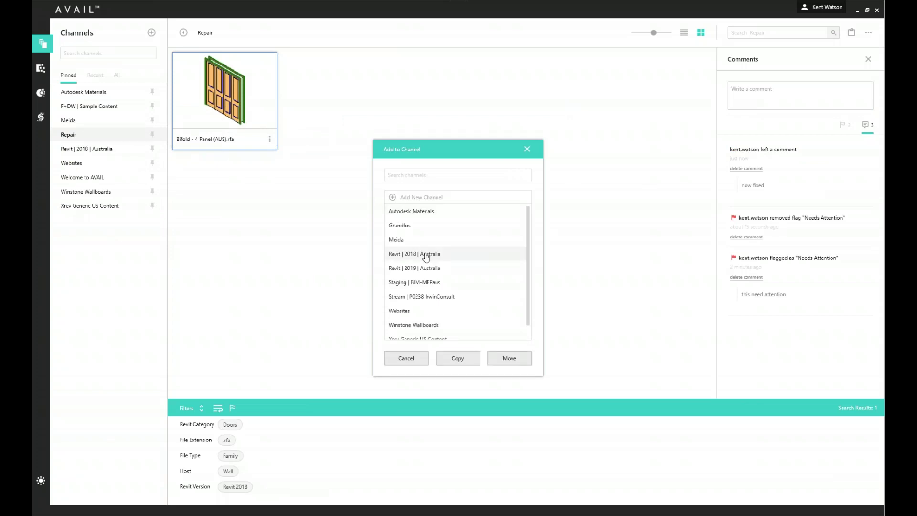
left_click(511, 359)
left_click(492, 279)
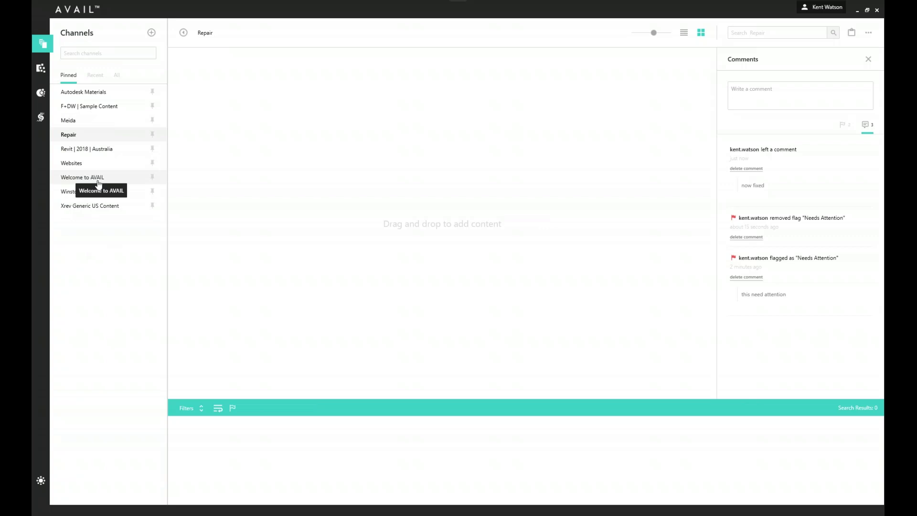
left_click(92, 153)
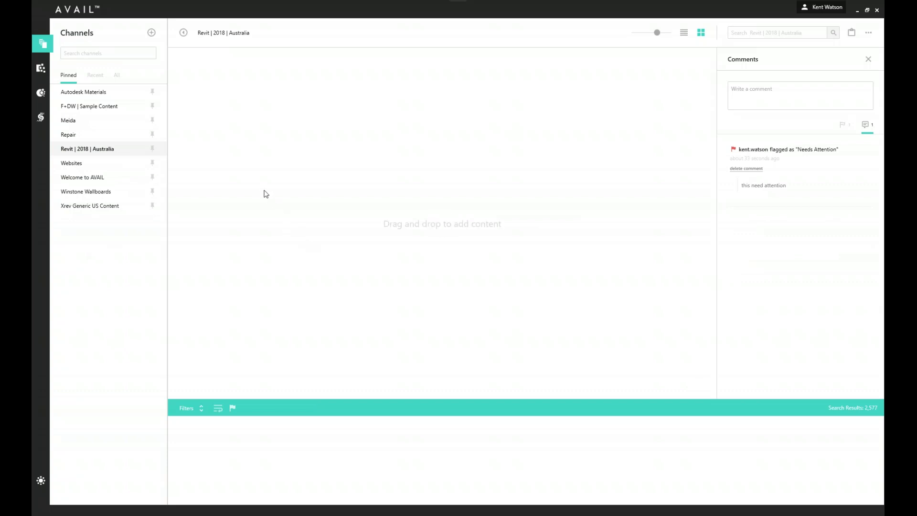
right_click(237, 210)
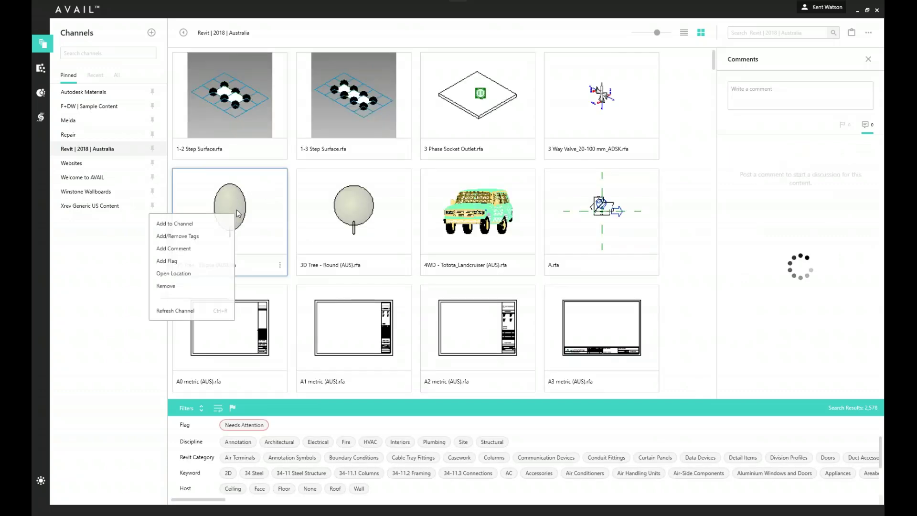
left_click(185, 225)
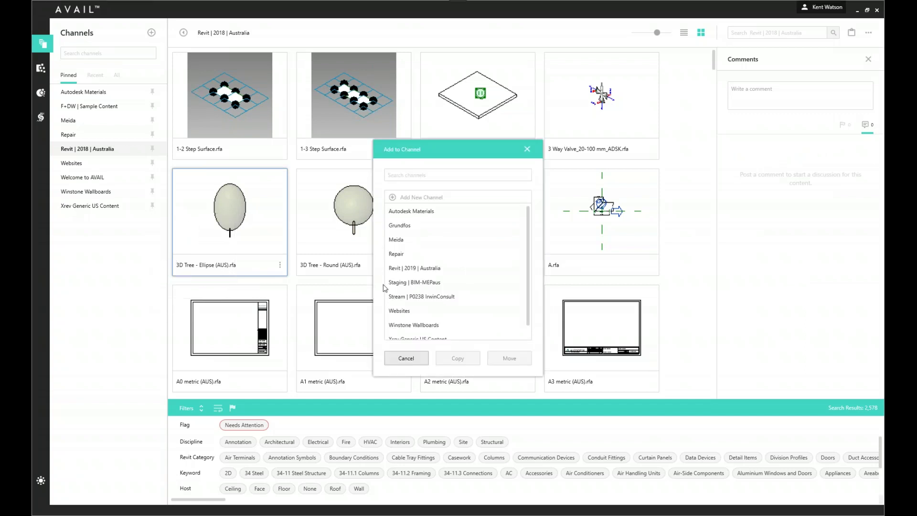
scroll(425, 261, "down", 1)
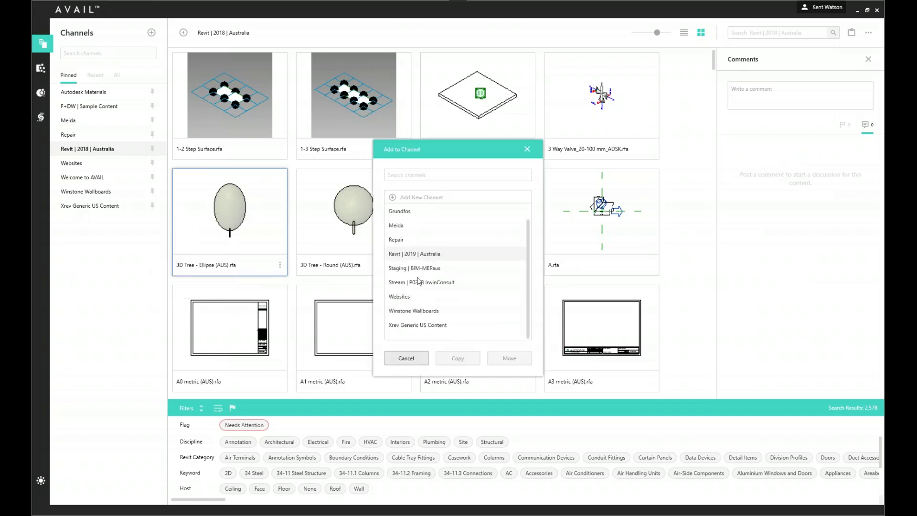
left_click(417, 229)
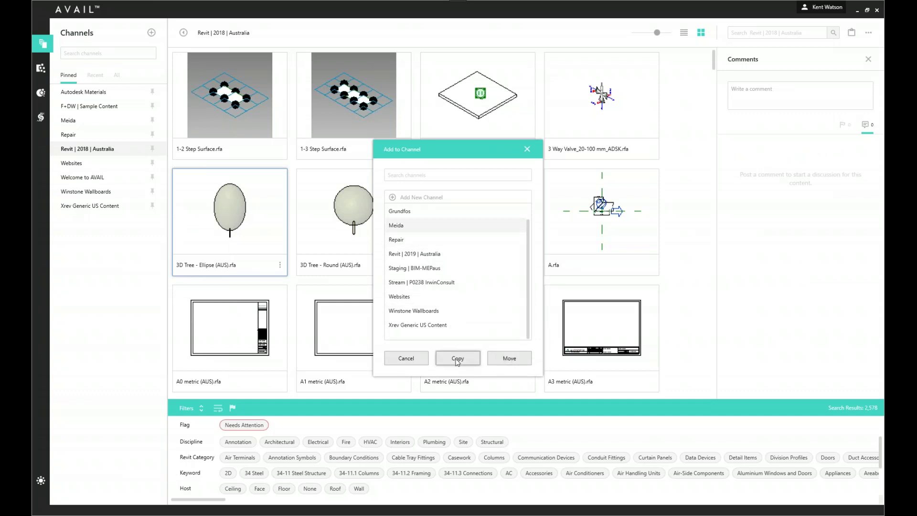
left_click(406, 359)
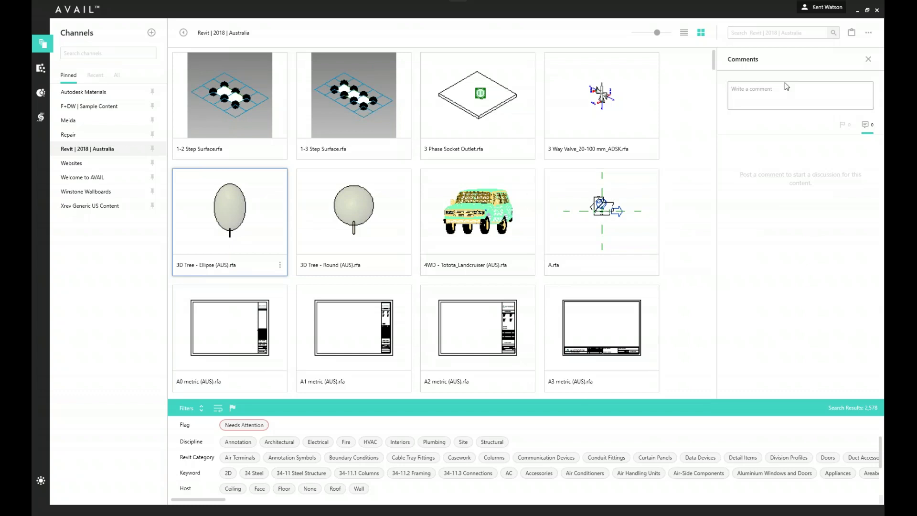
Step: Replace the comments with the properties view and examine the channels and tags of 3D Tree - Ellipse (AUS).rfa and 3D Tree - Round (AUS).rfa
left_click(868, 60)
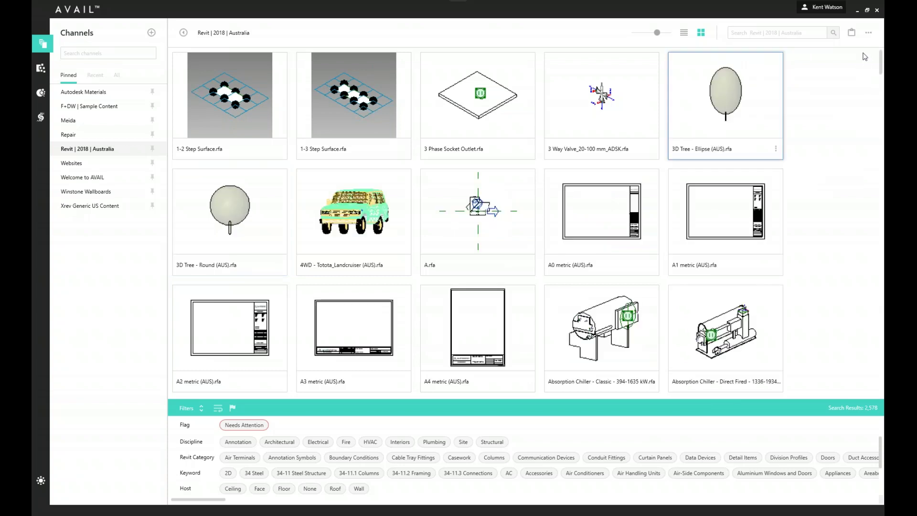
left_click(852, 35)
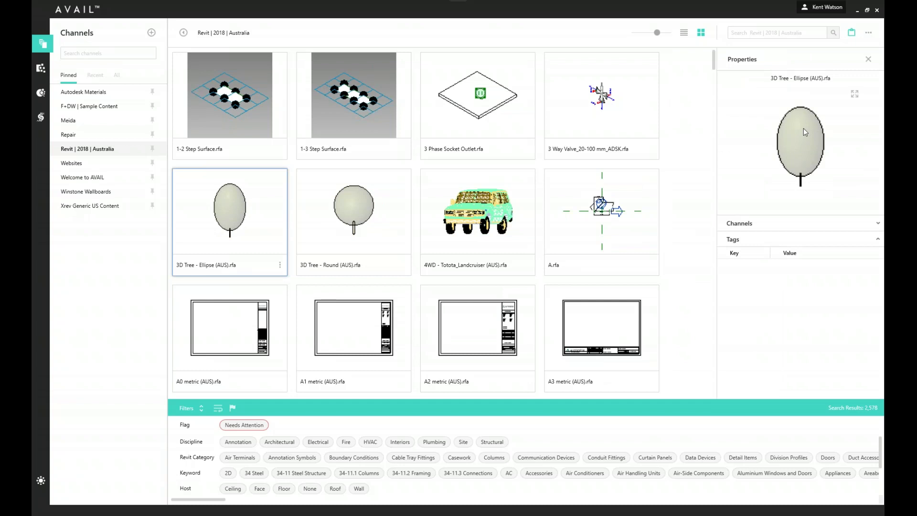
left_click(879, 239)
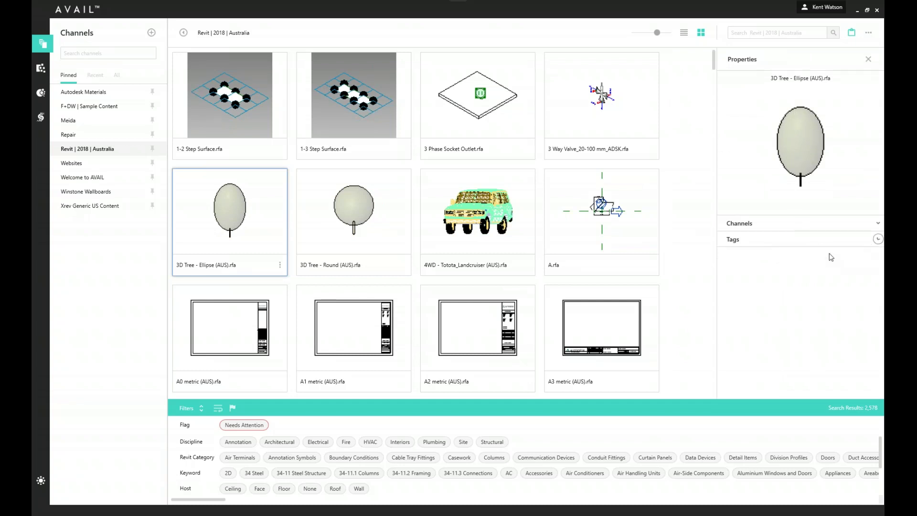
left_click(878, 223)
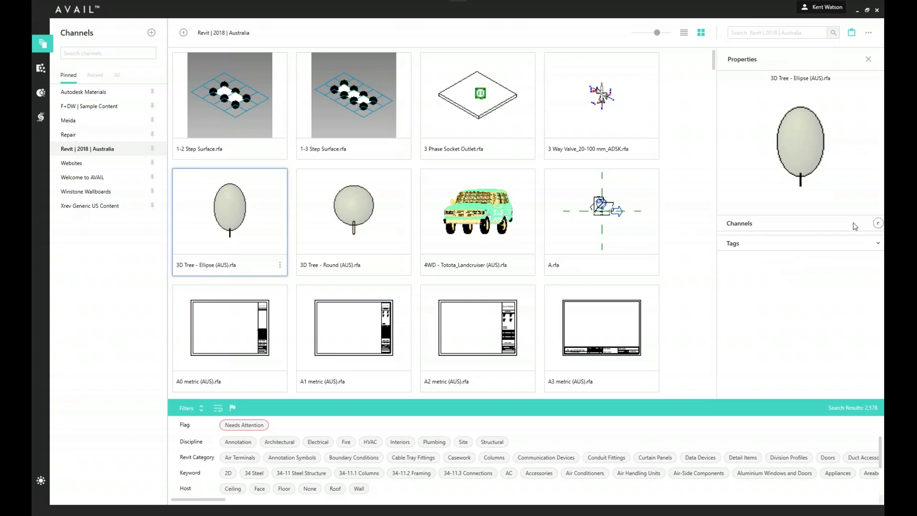
left_click(351, 216)
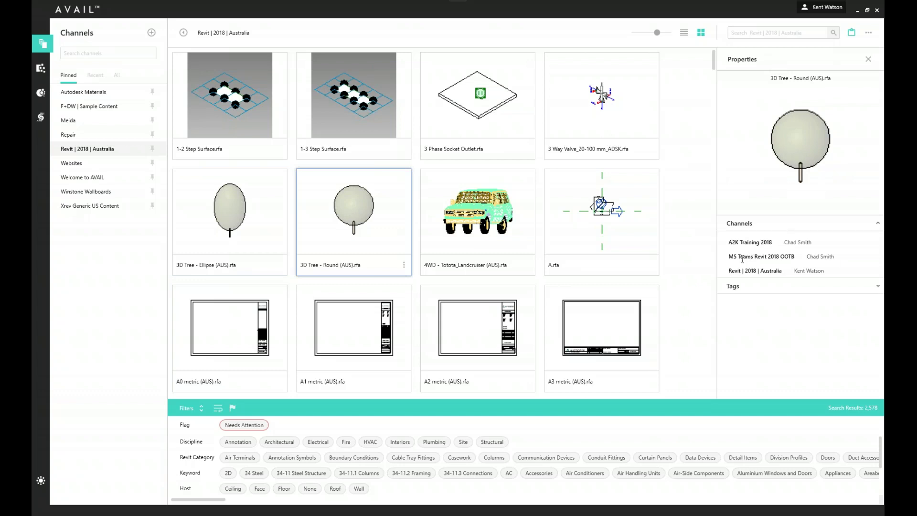
left_click(878, 286)
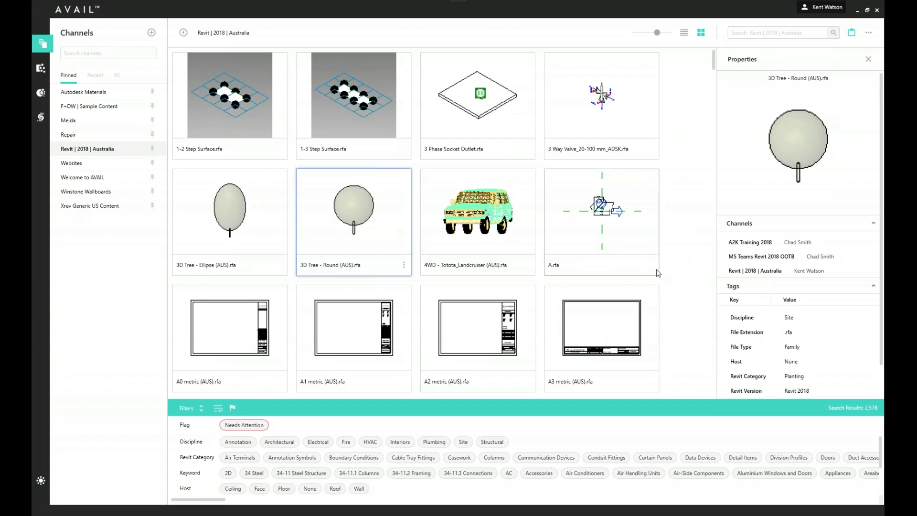
scroll(796, 317, "down", 2)
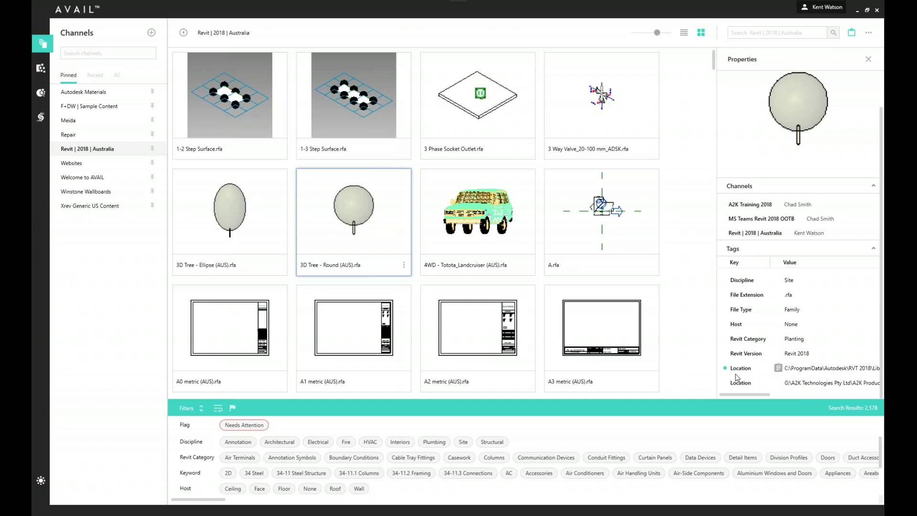
Step: Open the Autodesk Materials channel and show the properties of the first 102.png texture
left_click(86, 95)
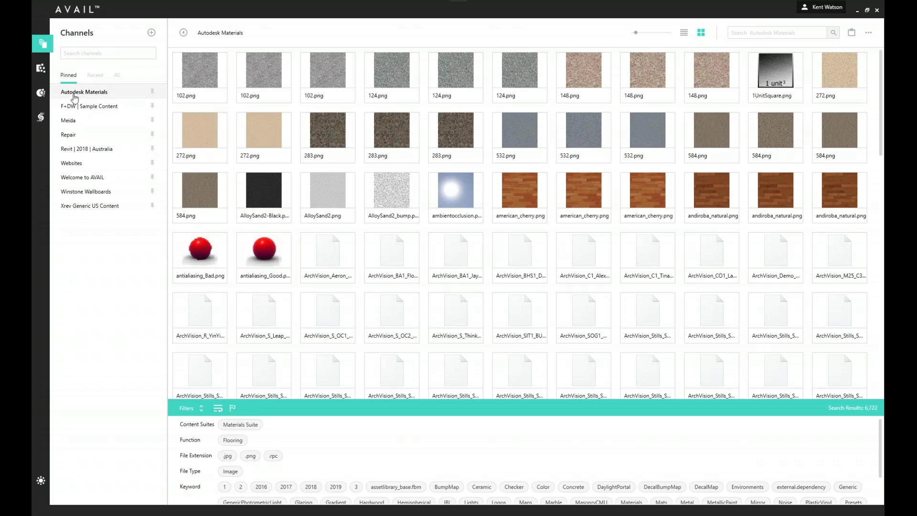
left_click(208, 88)
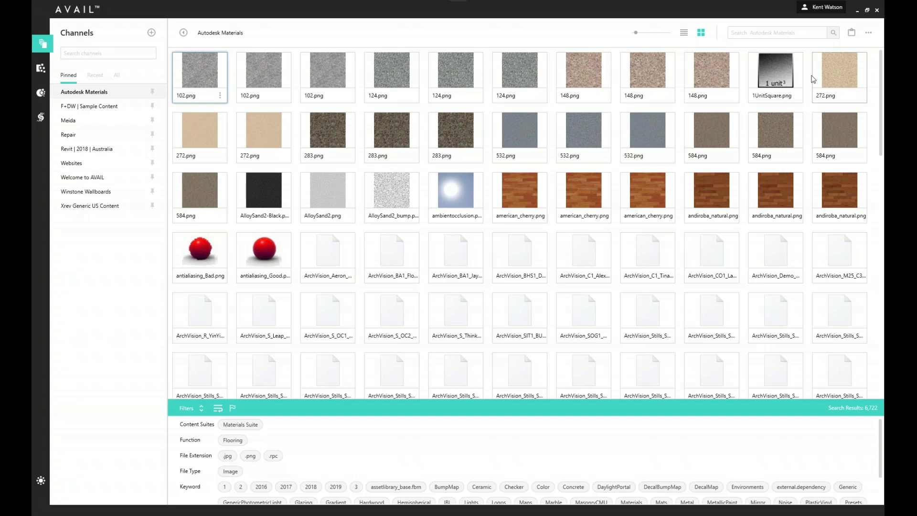
left_click(852, 32)
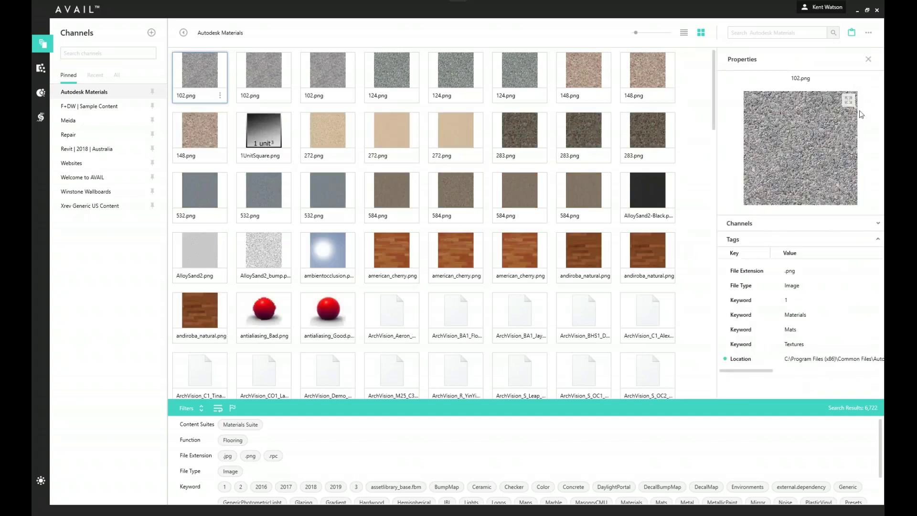
Step: Enlarge the 102.png preview, page forward four textures to the second 124.png, and leave the enlarged view
left_click(848, 100)
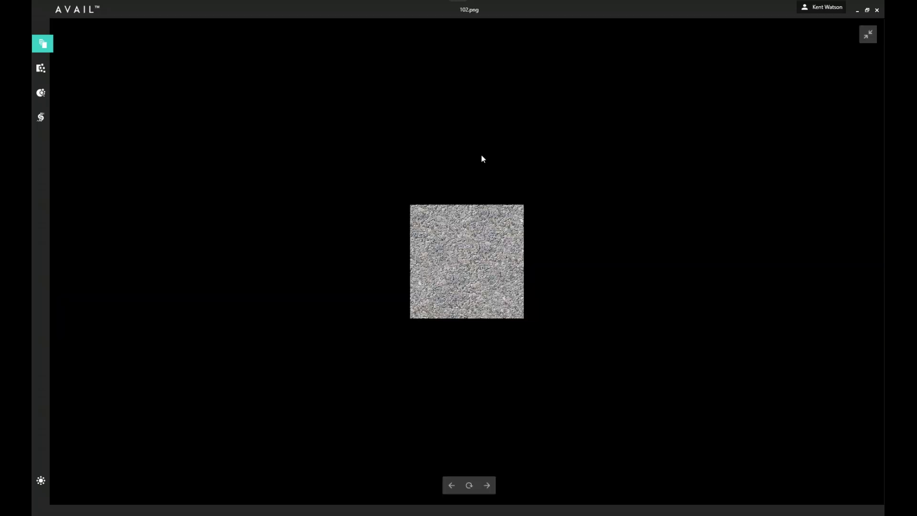
left_click(489, 487)
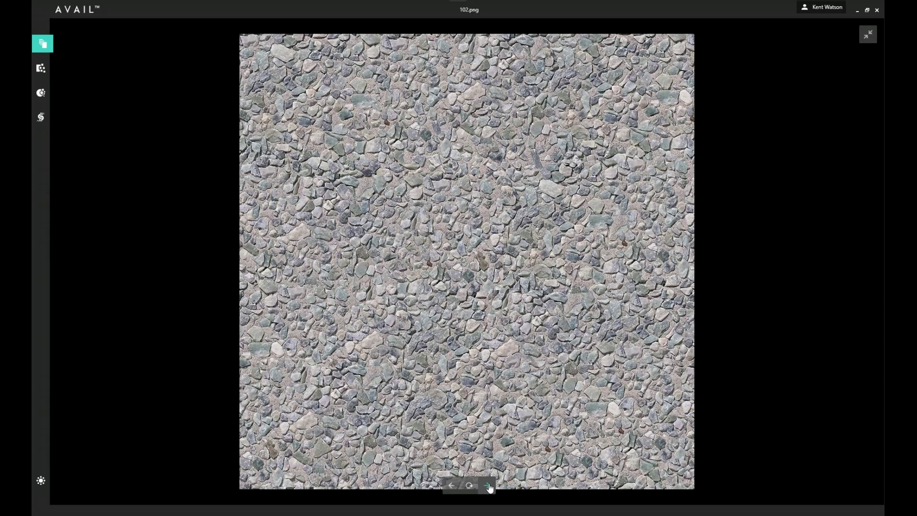
left_click(489, 487)
left_click(489, 487)
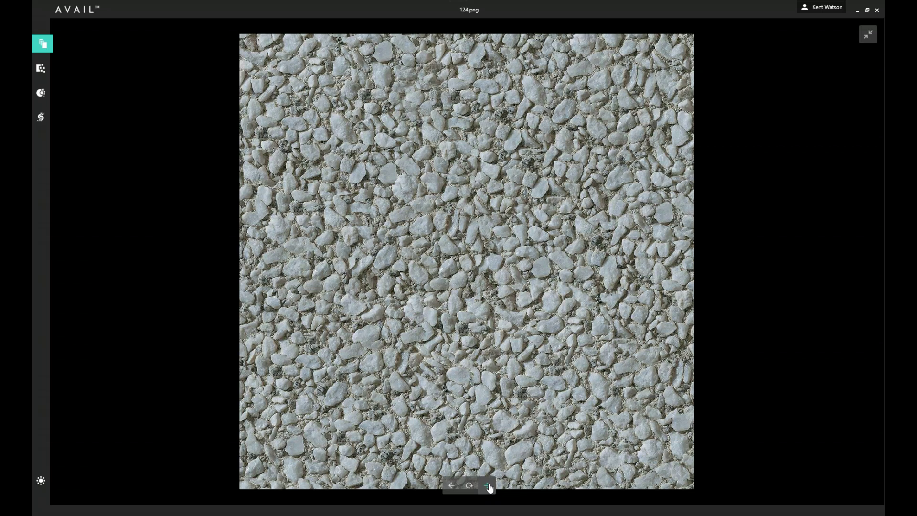
left_click(488, 487)
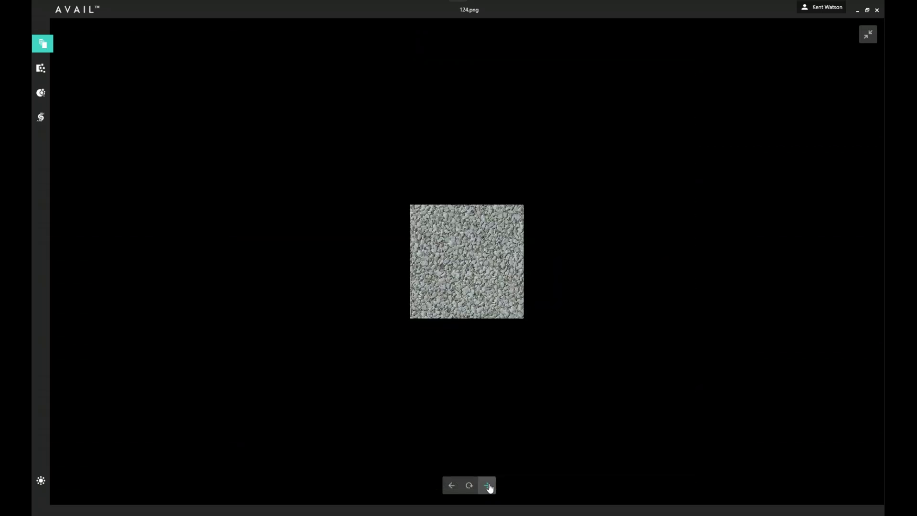
left_click(868, 35)
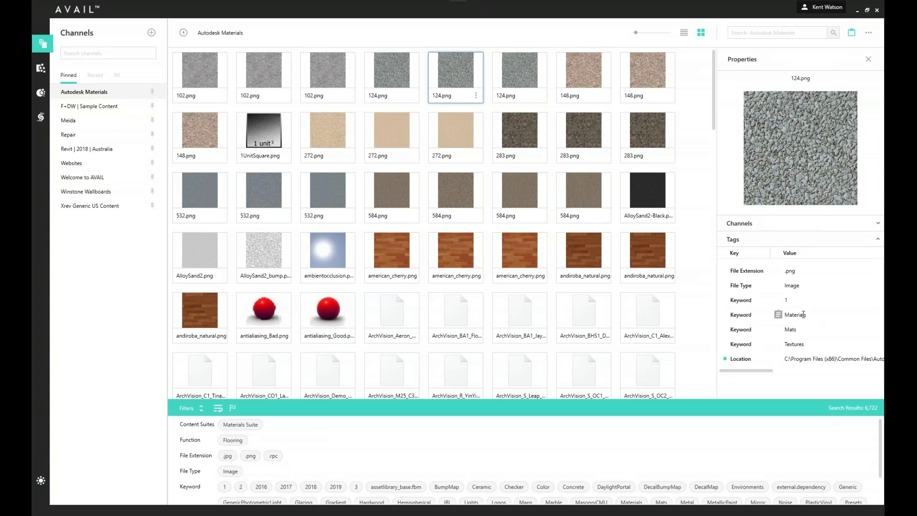
Step: Add the tag Exposed Aggregate to the nine textures from the first 102.png through the last 148.png
left_click(207, 92)
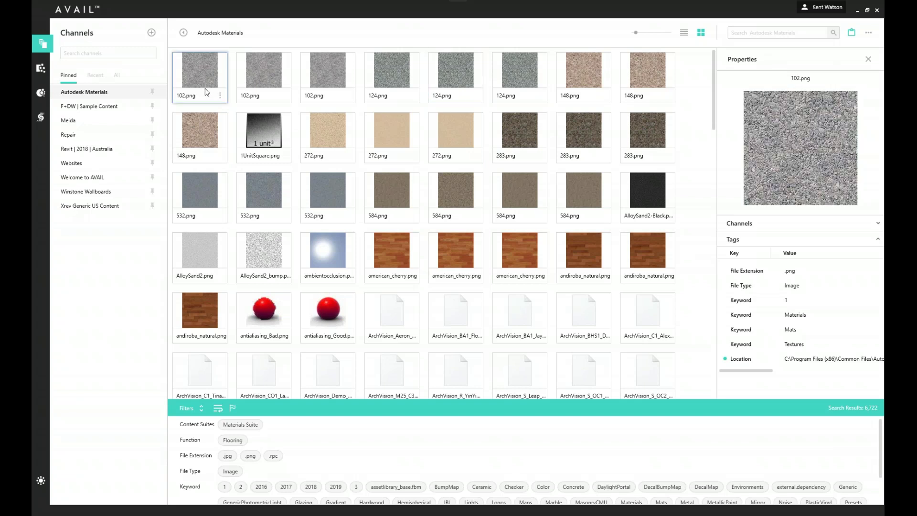
left_click(195, 136, "shift")
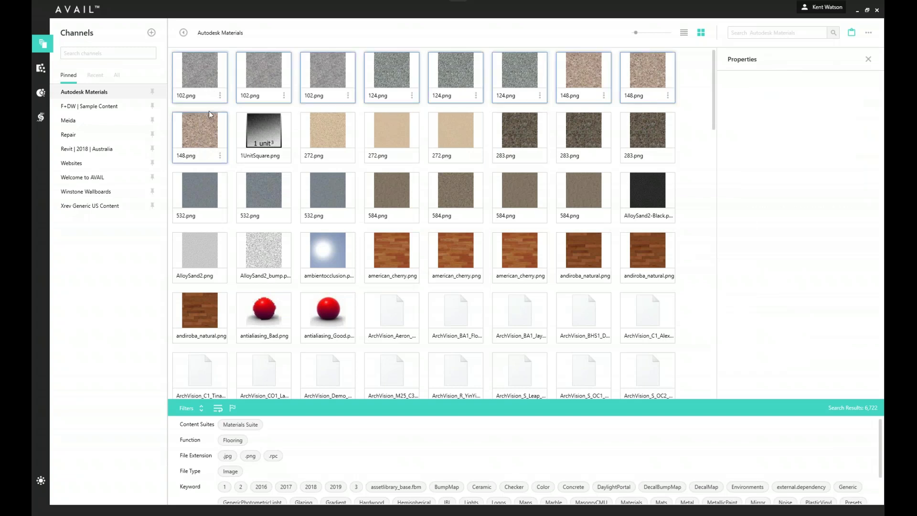
right_click(199, 127)
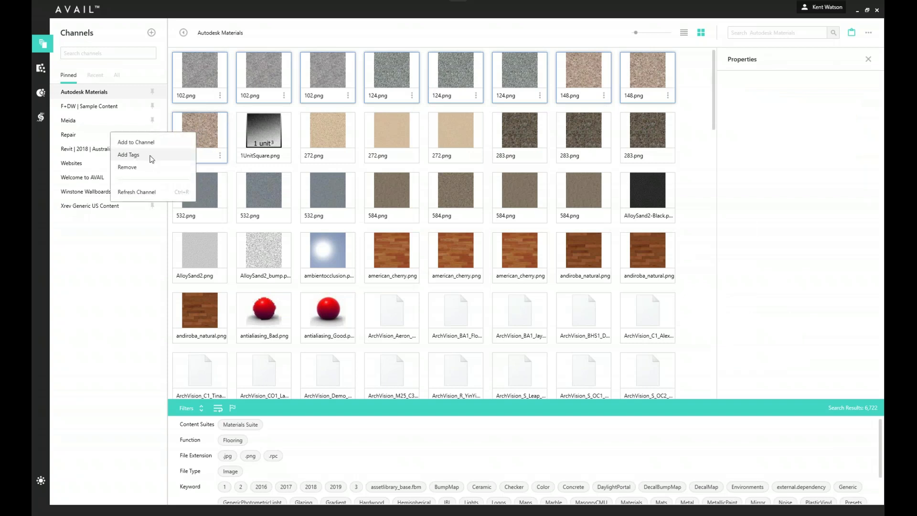
left_click(133, 155)
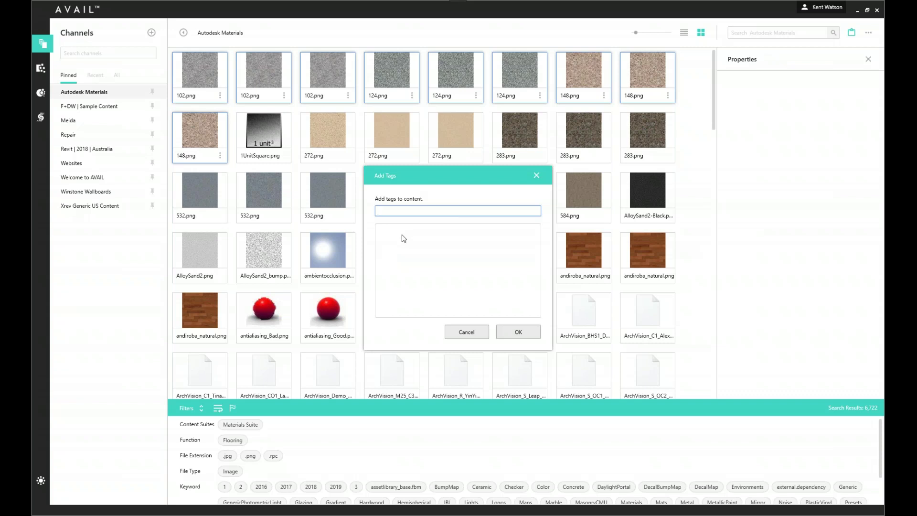
type("Exposed Aggregate")
left_click(517, 332)
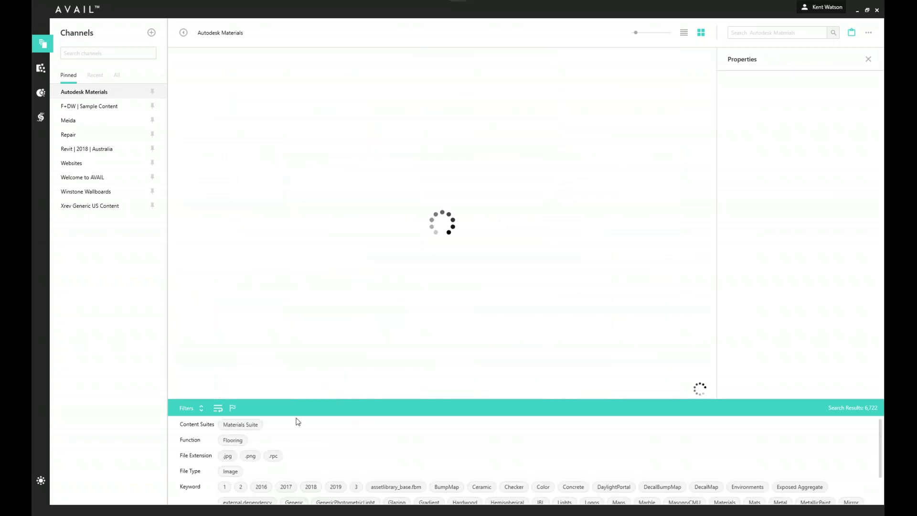
Step: Check the keyword filters, search the Autodesk Materials channel for exposed, browse the matching content, and clear the search
scroll(286, 445, "down", 1)
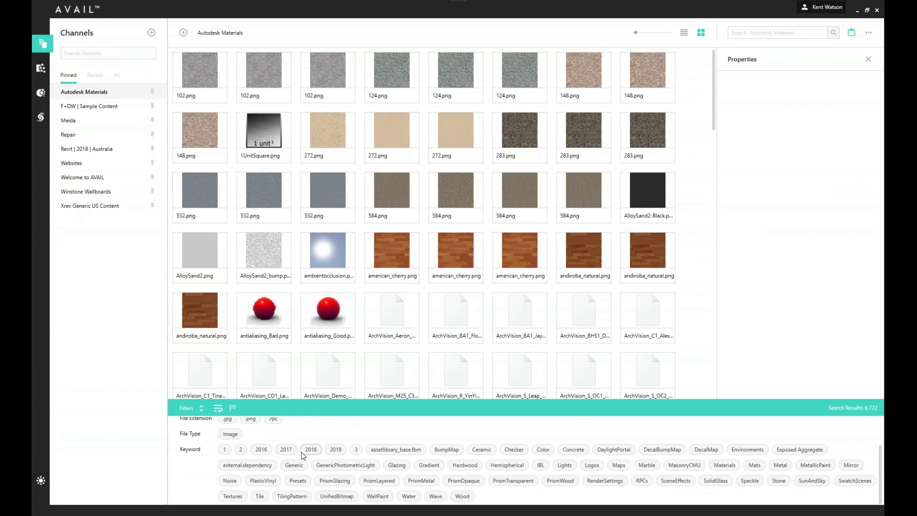
scroll(315, 449, "up", 1)
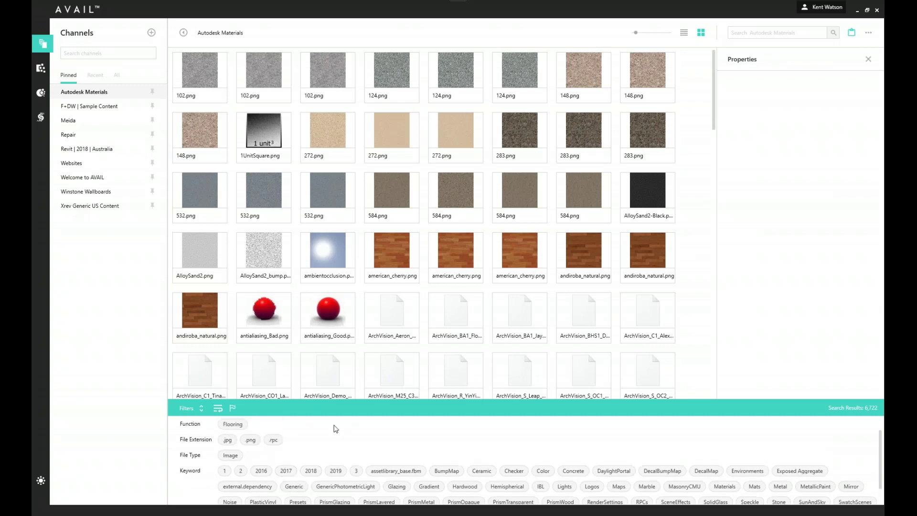
left_click(758, 34)
type("exposed")
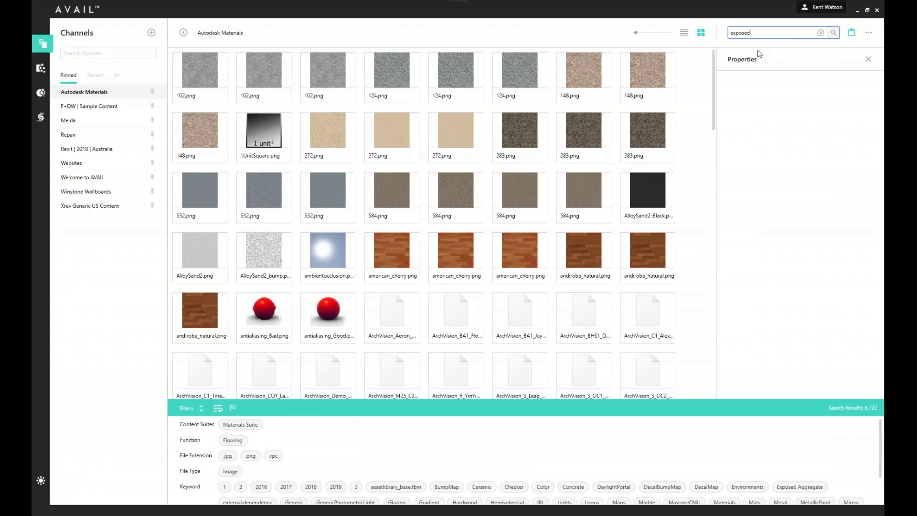
key("Return")
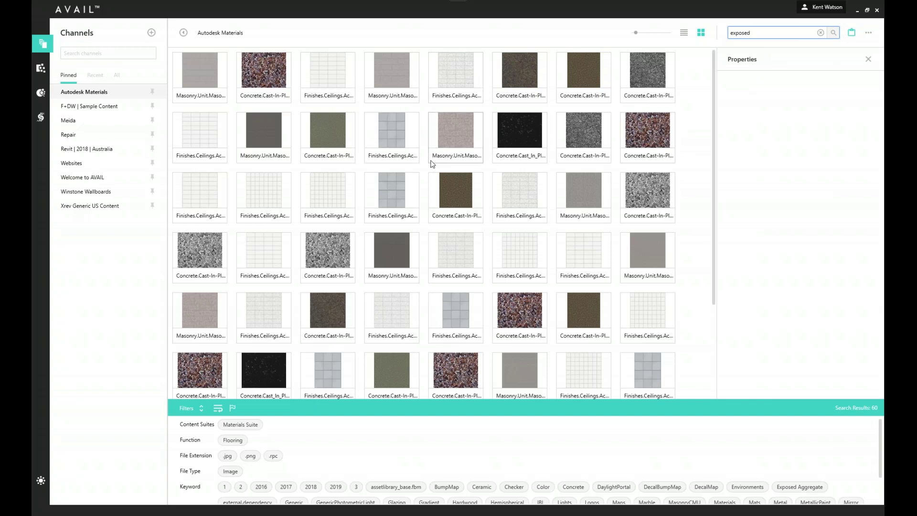
scroll(480, 253, "down", 3)
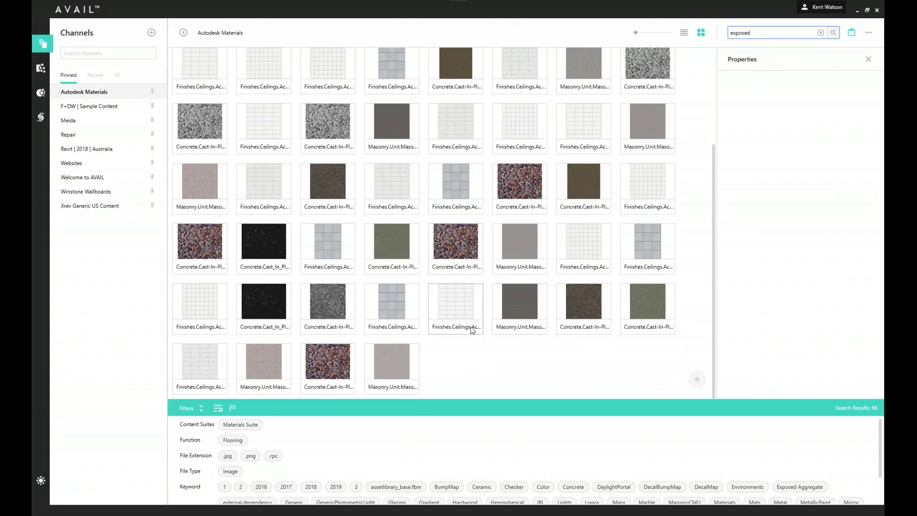
scroll(471, 326, "up", 3)
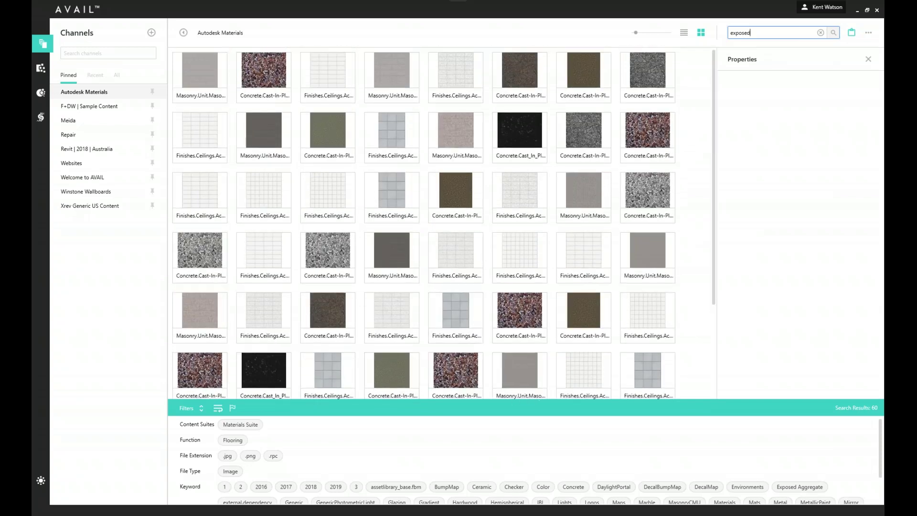
scroll(360, 439, "down", 2)
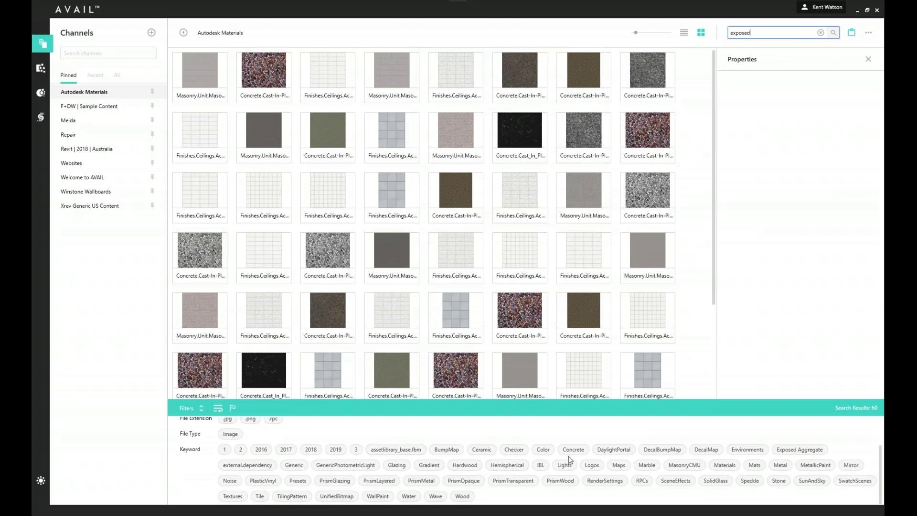
left_click(821, 33)
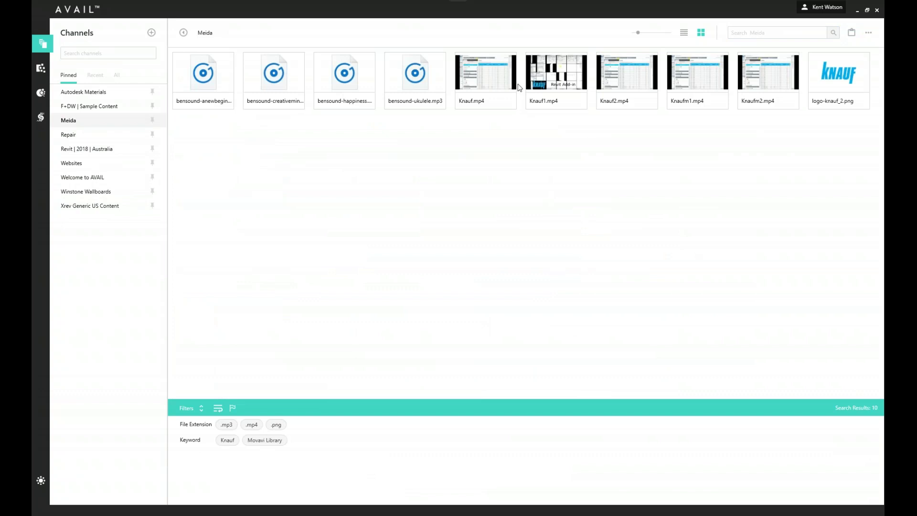
Step: Play Knauf.mp4 and bensound-ukulele.mp3 from the Meida channel, closing each player
double_click(483, 72)
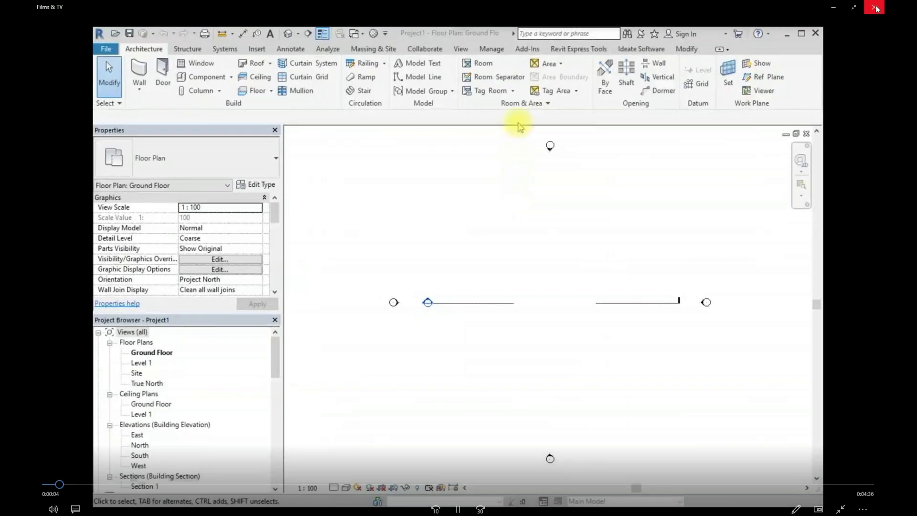
left_click(875, 8)
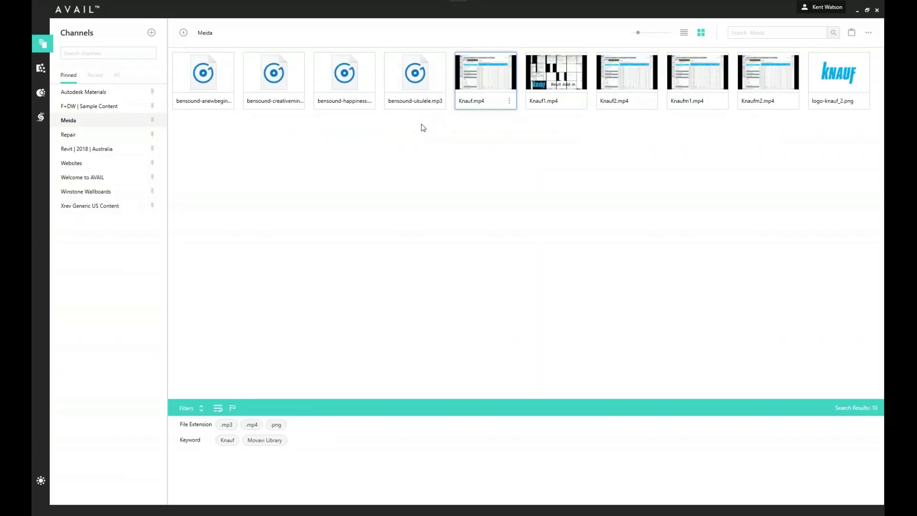
double_click(421, 79)
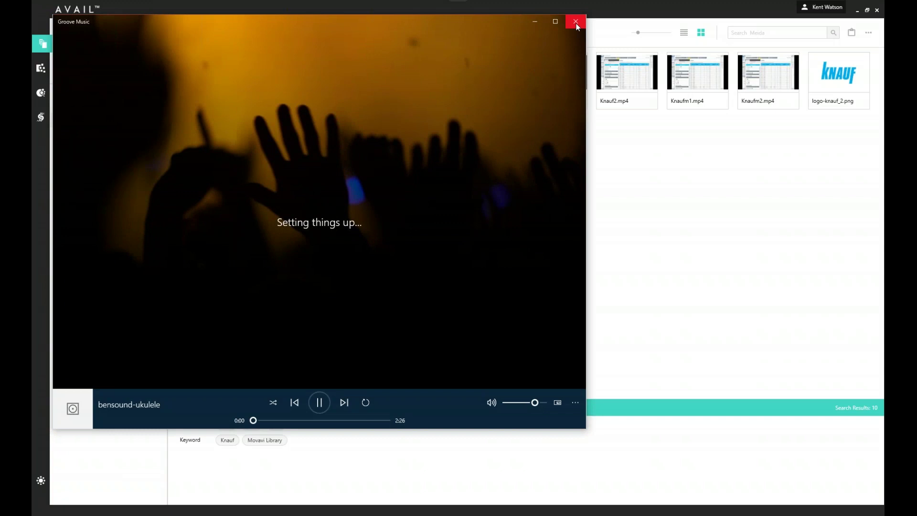
left_click(576, 23)
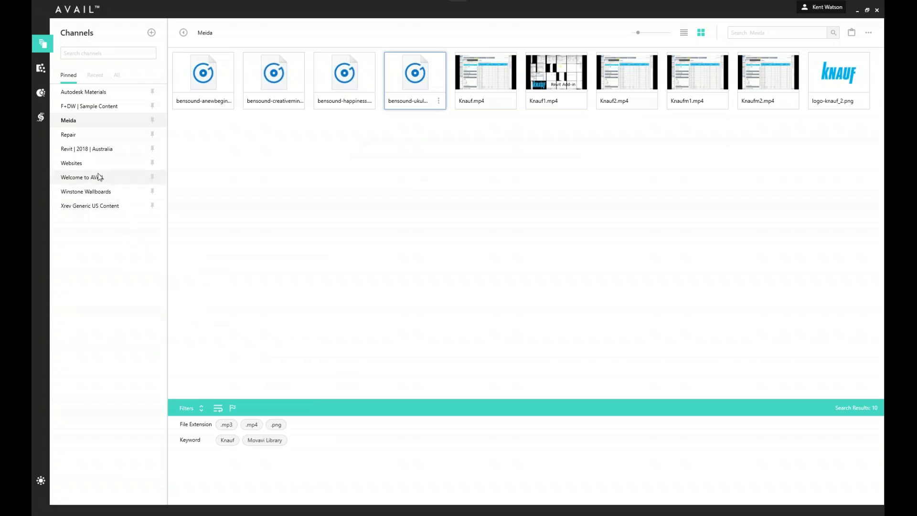
Step: Open the Revit | 2018 | Australia channel and arrange AVAIL beside the Revit project, with the Doors folder window minimized
left_click(89, 150)
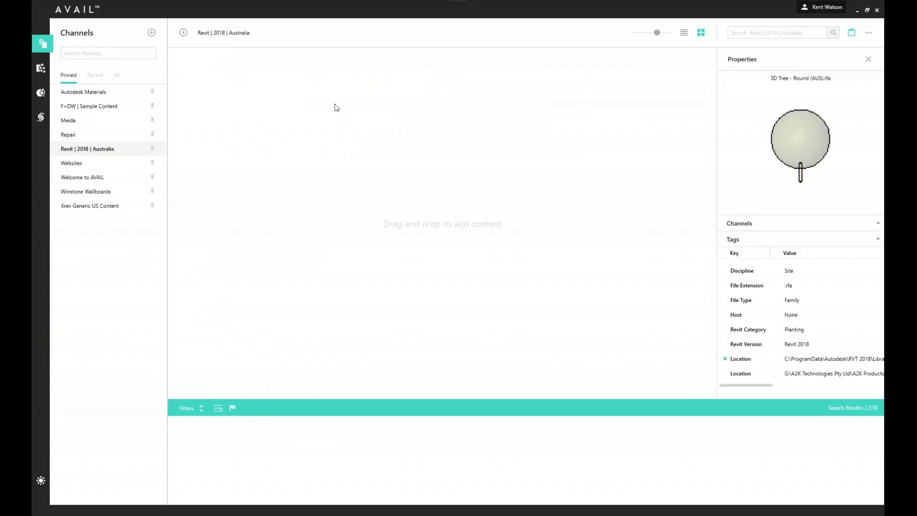
left_click(868, 11)
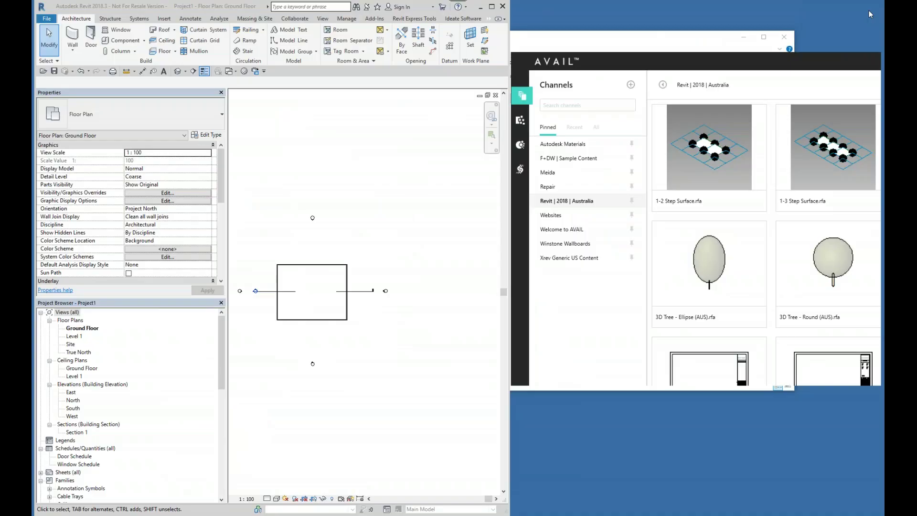
left_click(630, 47)
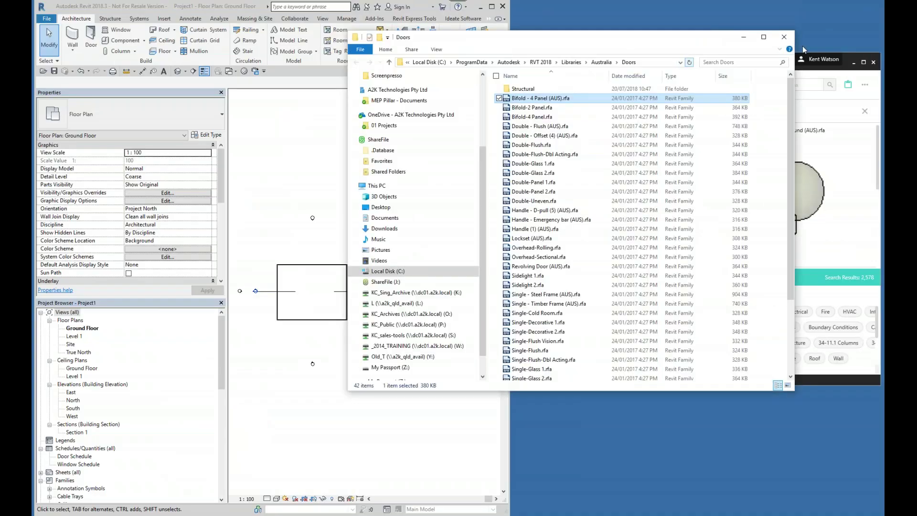
left_click(745, 38)
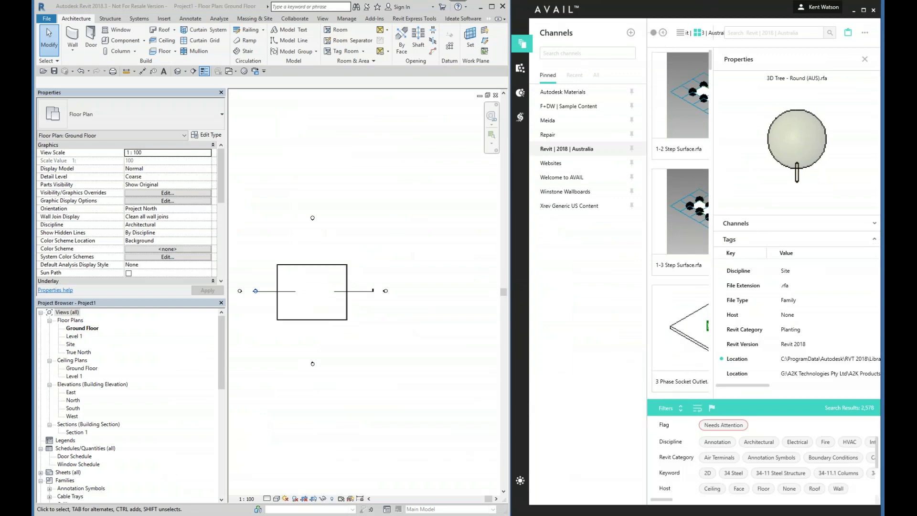
Step: Collapse the channel list, hide the properties, and shrink the thumbnails to fit four per row
left_click(663, 32)
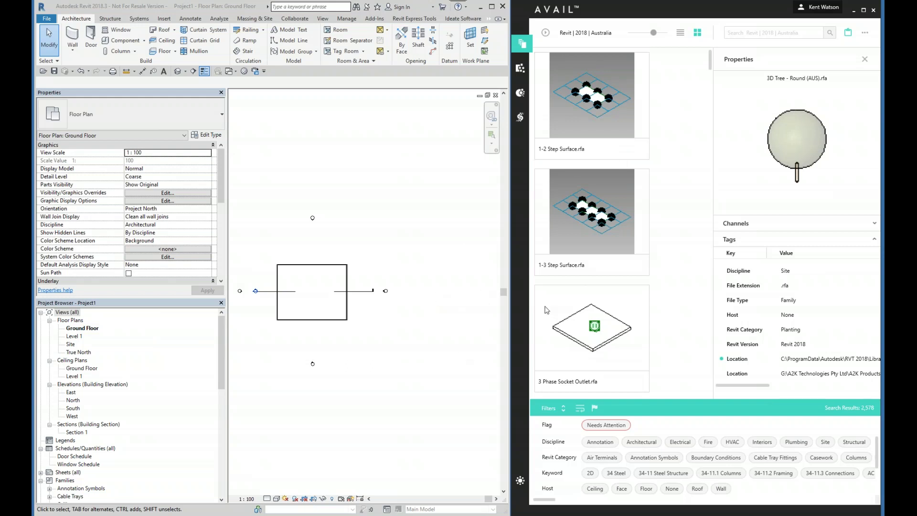
left_click(848, 32)
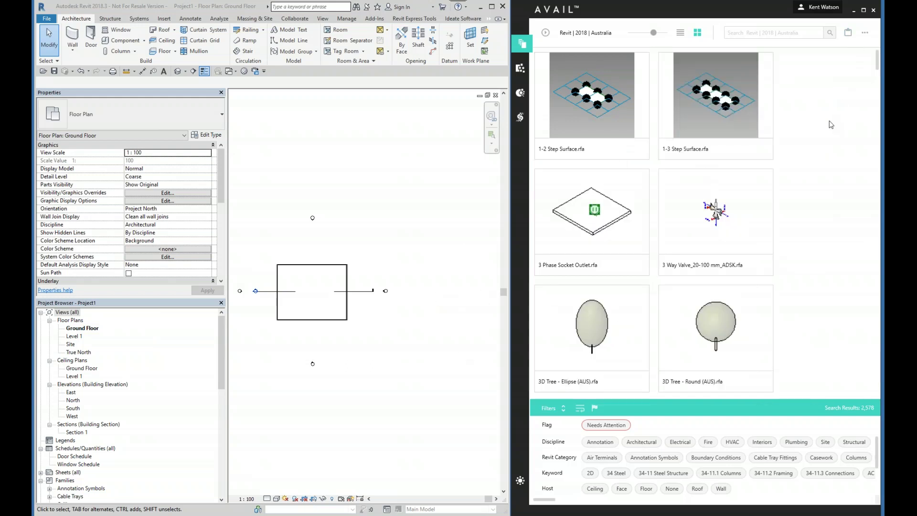
left_click_drag(654, 33, 636, 32)
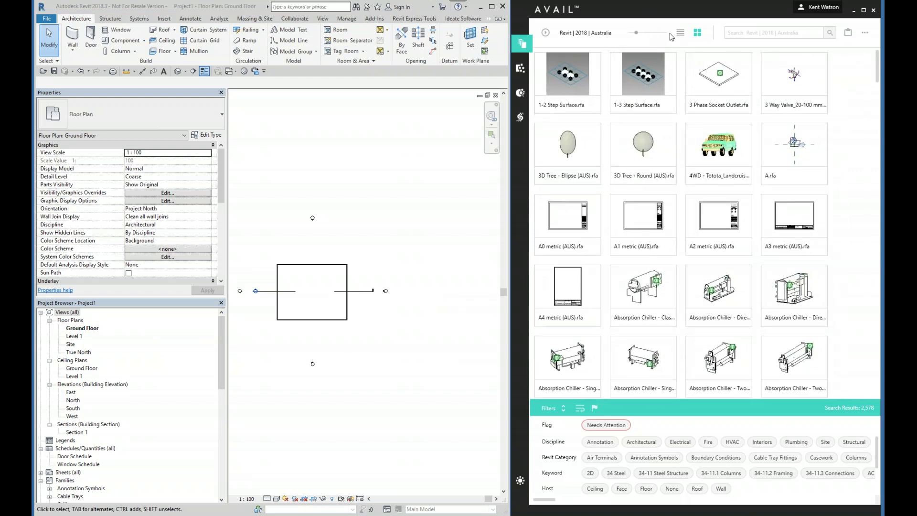
left_click(679, 34)
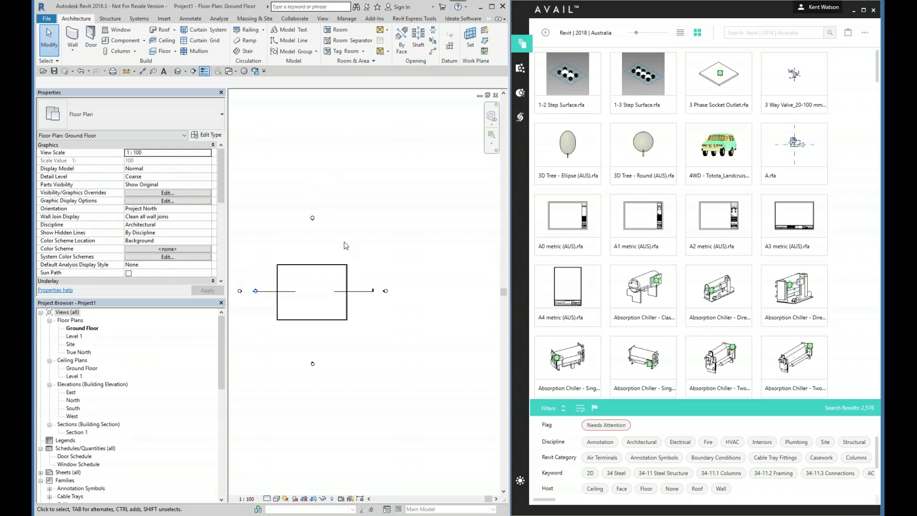
Step: Search the Revit | 2018 | Australia channel for windows and select Sliding - 2LT (AUS).rfa, then Transom.rfa
left_click(739, 35)
type("windows")
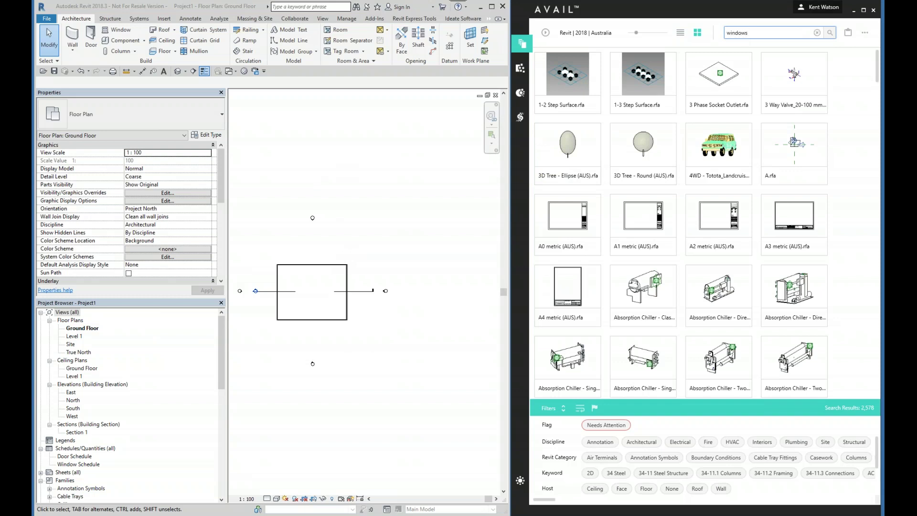
key("Return")
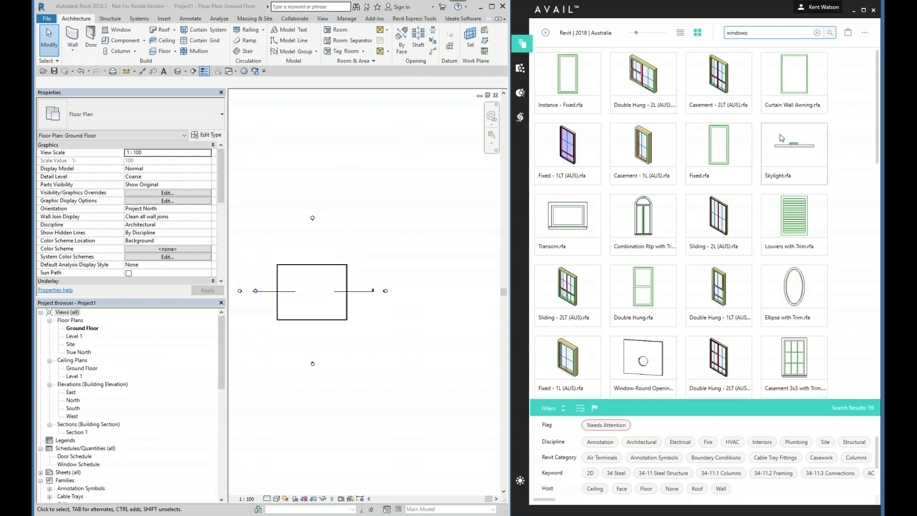
left_click(571, 292)
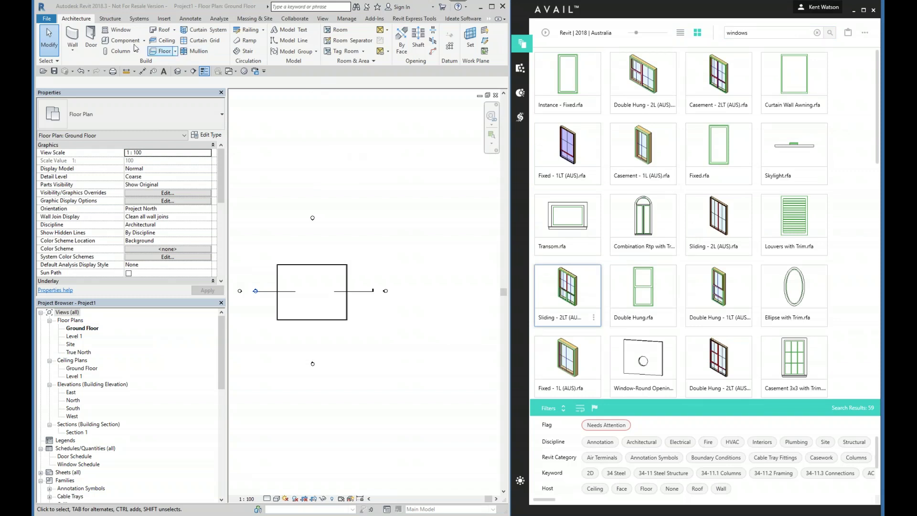
left_click(560, 216)
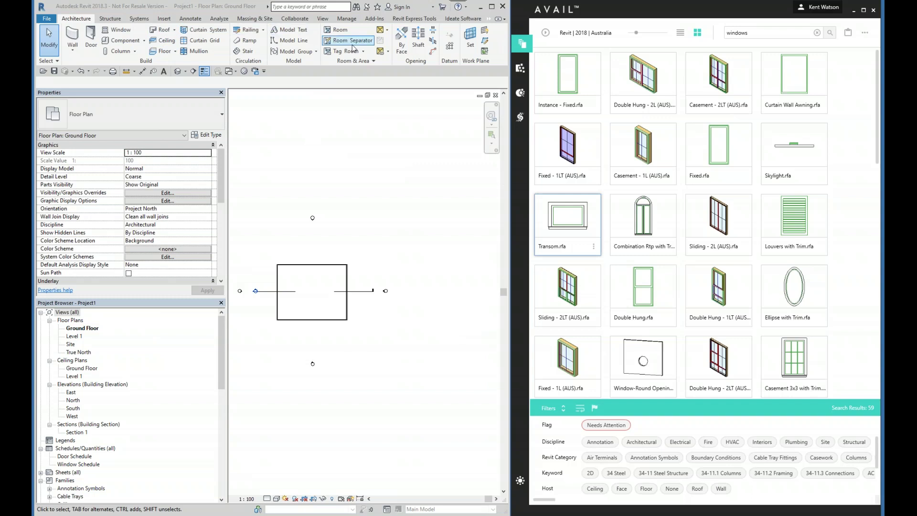
Step: Open the AVAIL Browser add-in in Revit and show the family types of Sliding - 2LT (AUS).rfa
left_click(375, 18)
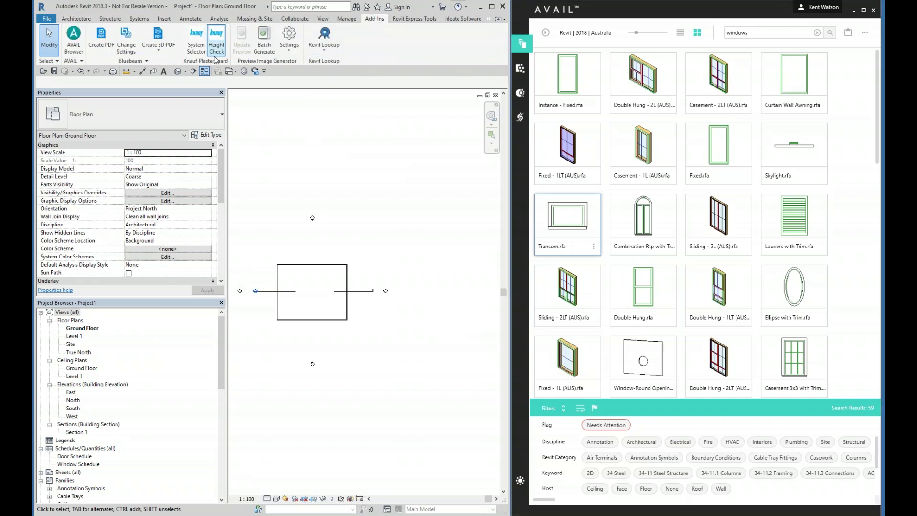
left_click(74, 39)
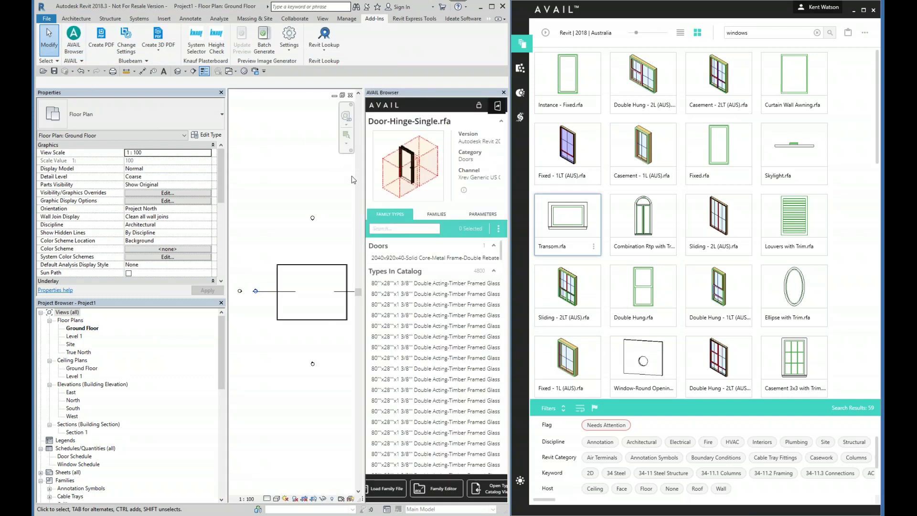
left_click(559, 299)
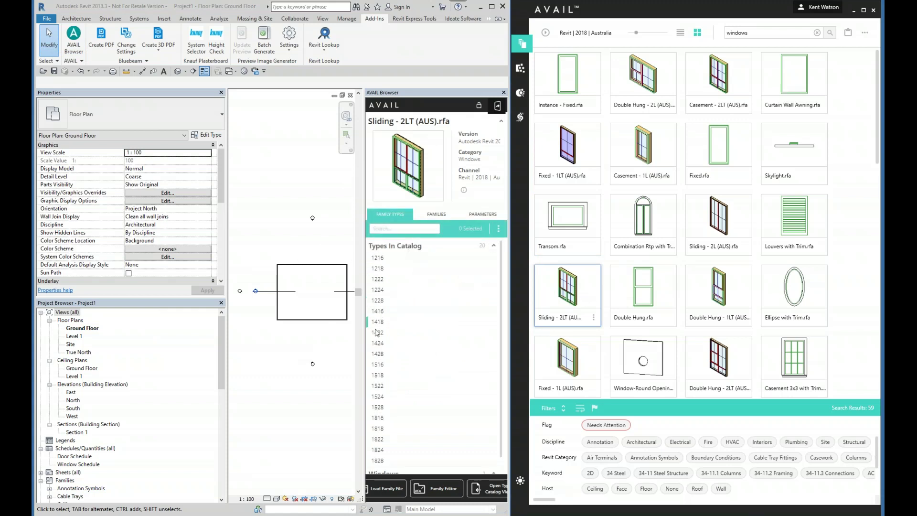
Step: Start placing the Sliding - 2LT (AUS) window type 1424, leave the placement command, and list the project's families
left_click(385, 343)
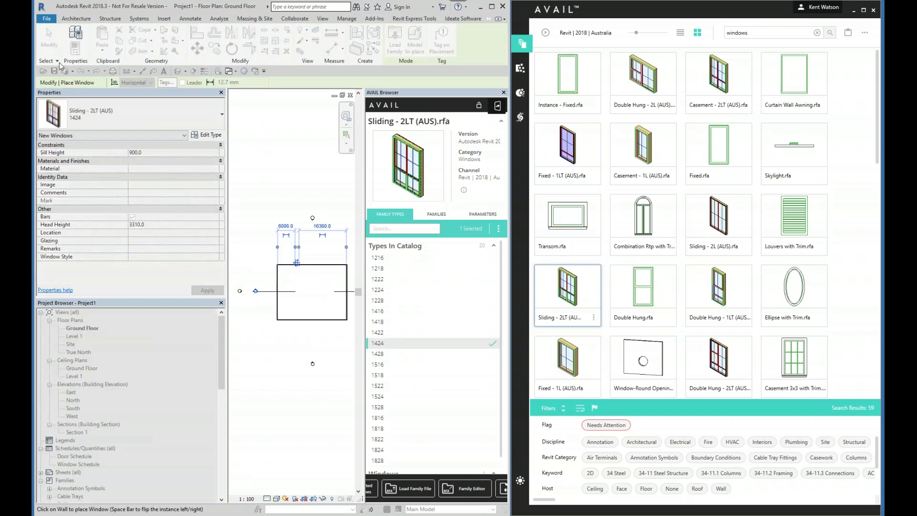
left_click(53, 46)
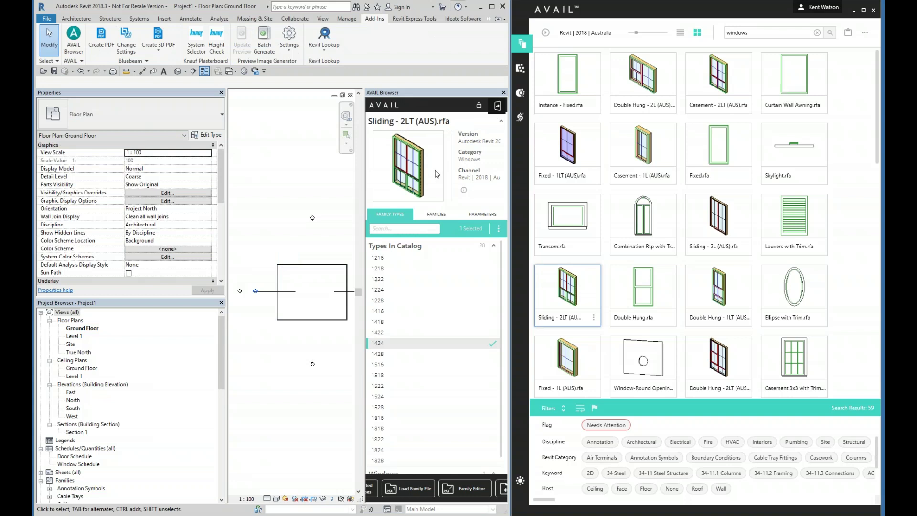
left_click(440, 216)
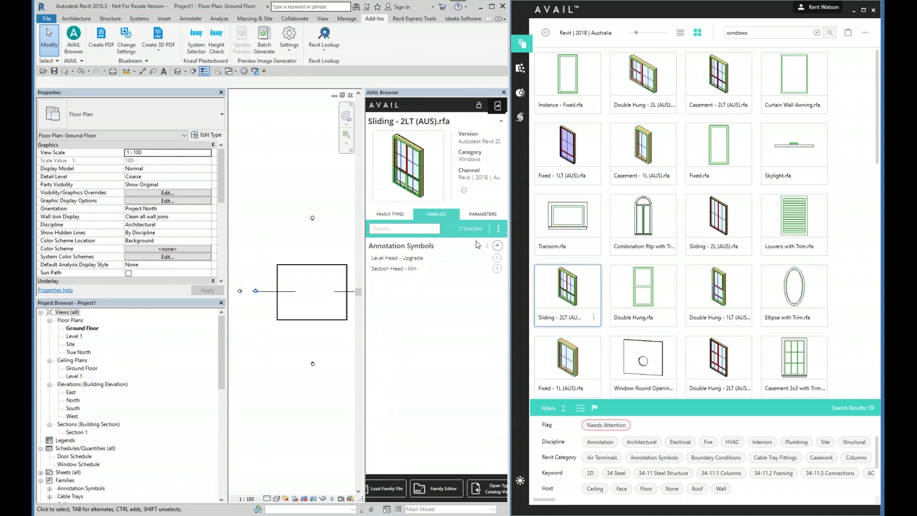
Step: Review the parameters of Sliding - 2LT (AUS).rfa in the AVAIL Browser and return to its family types
left_click(478, 214)
scroll(444, 314, "down", 3)
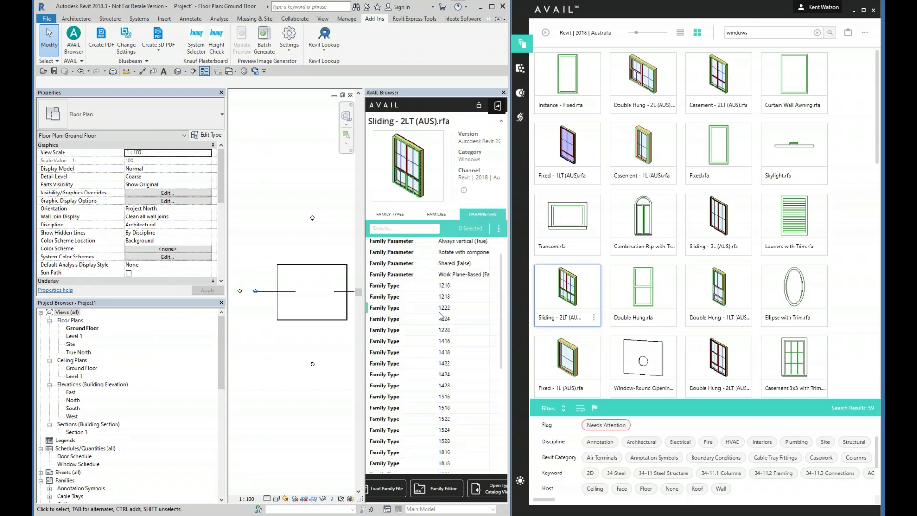
scroll(444, 314, "down", 5)
scroll(448, 317, "up", 8)
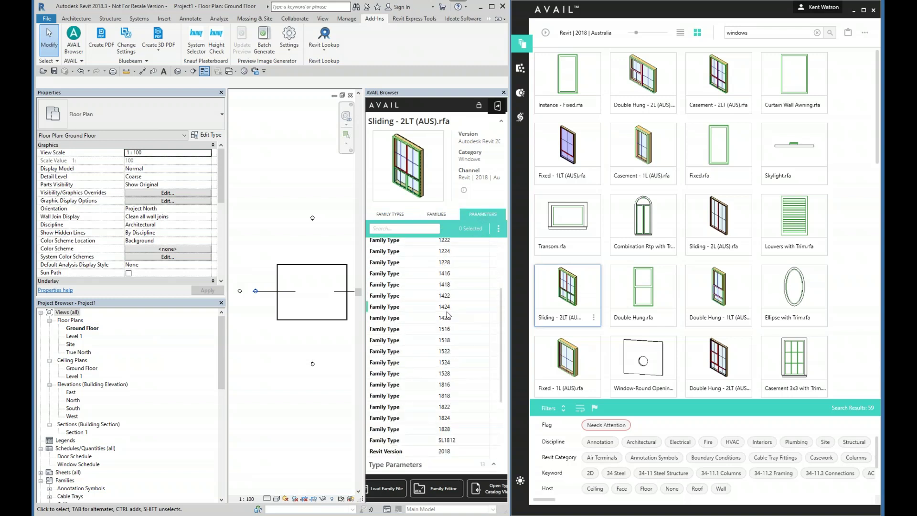
left_click(390, 214)
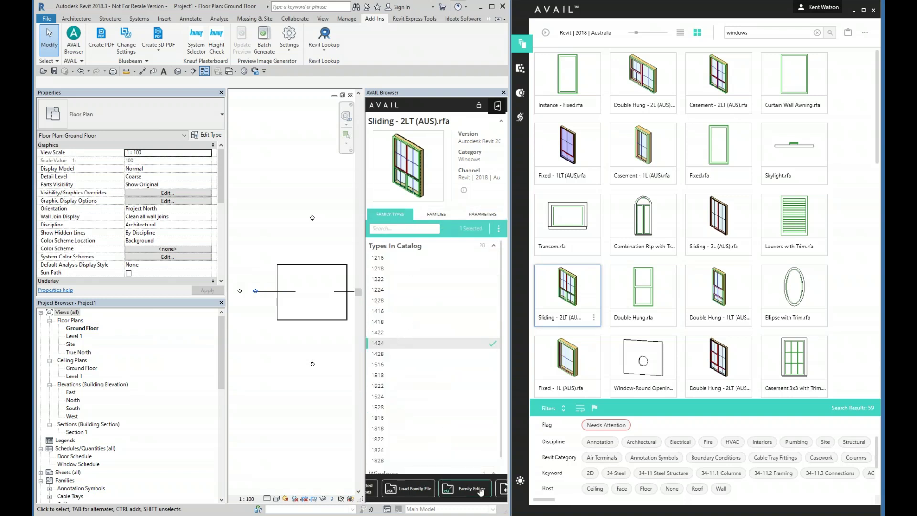
Step: Widen the AVAIL Browser, view the type catalog of Sliding - 2LT (AUS).rfa and close it without loading anything
left_click_drag(366, 478, 289, 496)
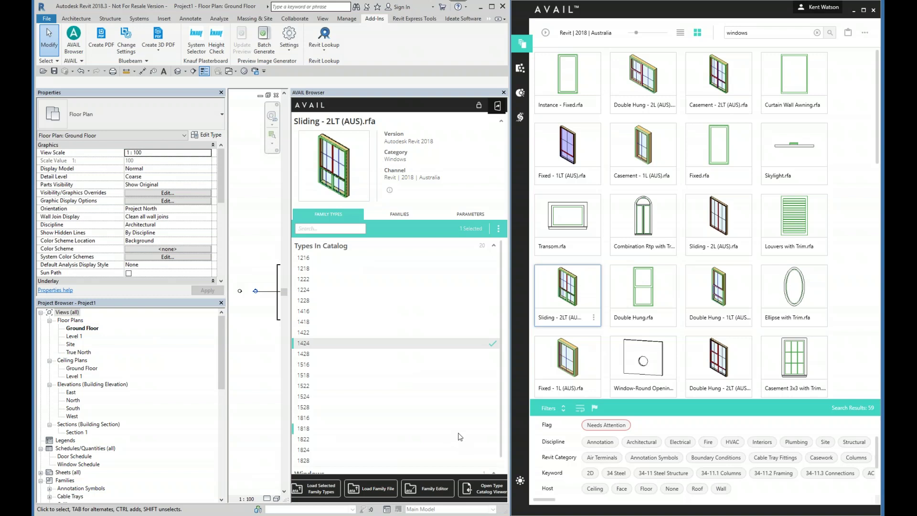
left_click(485, 493)
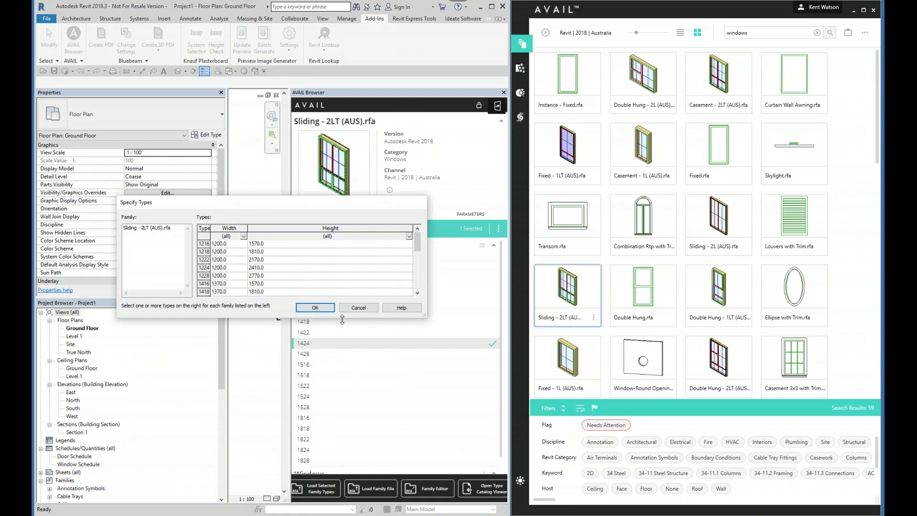
left_click(360, 309)
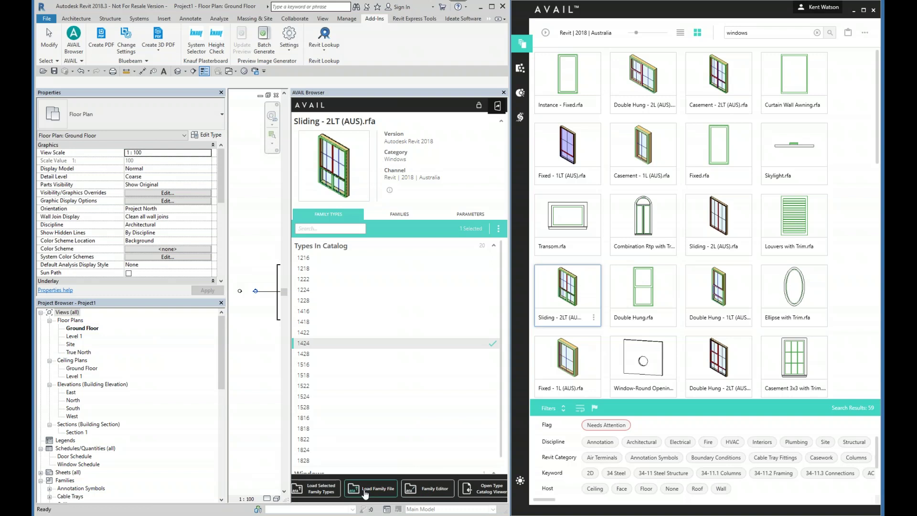
Step: Add types 1522 and 1816 to the selected 1424, load all three into the project, and narrow the AVAIL Browser again
left_click(302, 387)
left_click(308, 418)
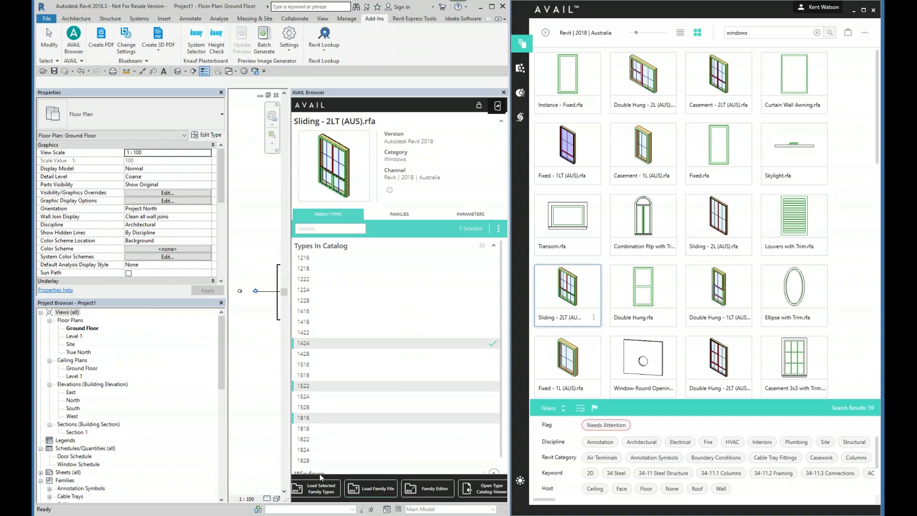
left_click(321, 492)
left_click(404, 301)
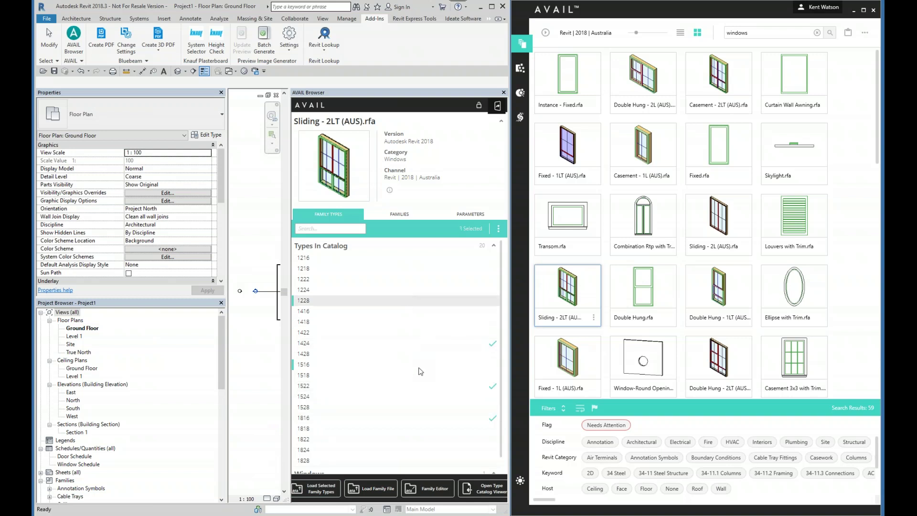
left_click_drag(290, 384, 375, 377)
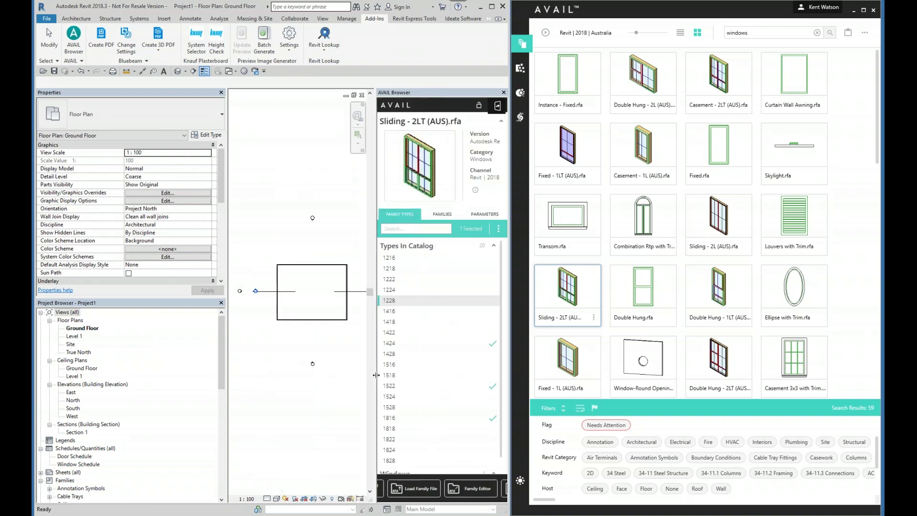
Step: Search the Revit | 2018 | Australia channel for "door" and select Single-Panel 4.rfa
double_click(760, 35)
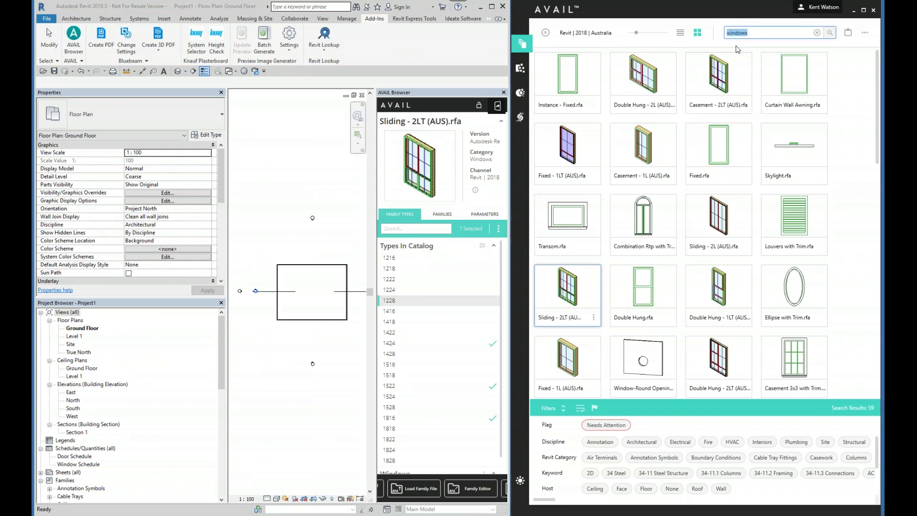
type("door")
key("Return")
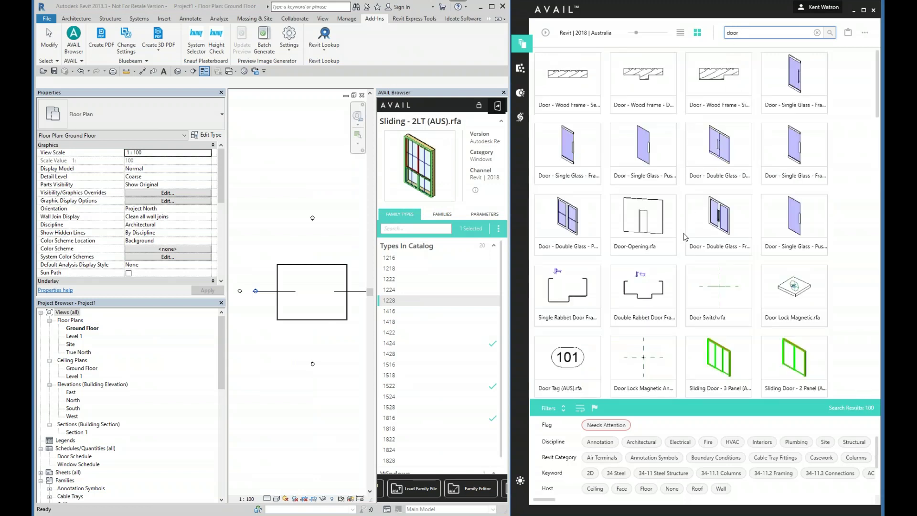
scroll(682, 244, "down", 10)
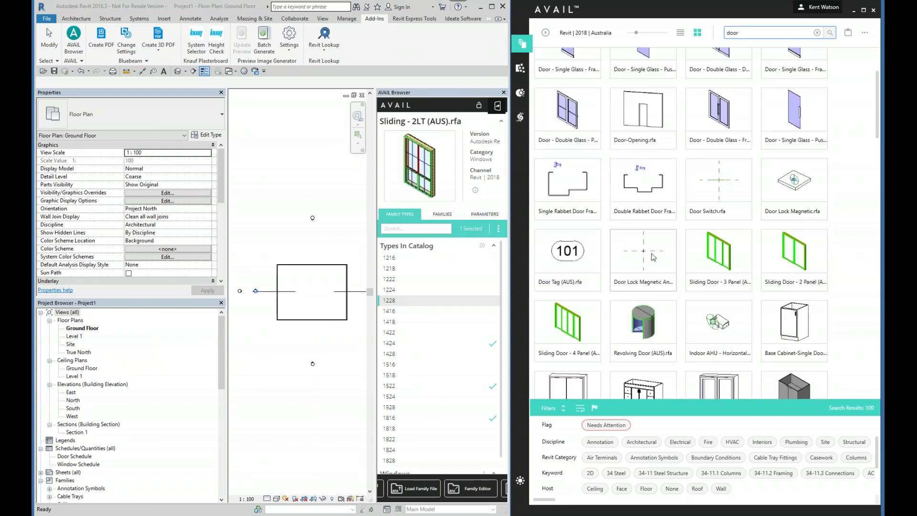
scroll(662, 259, "down", 10)
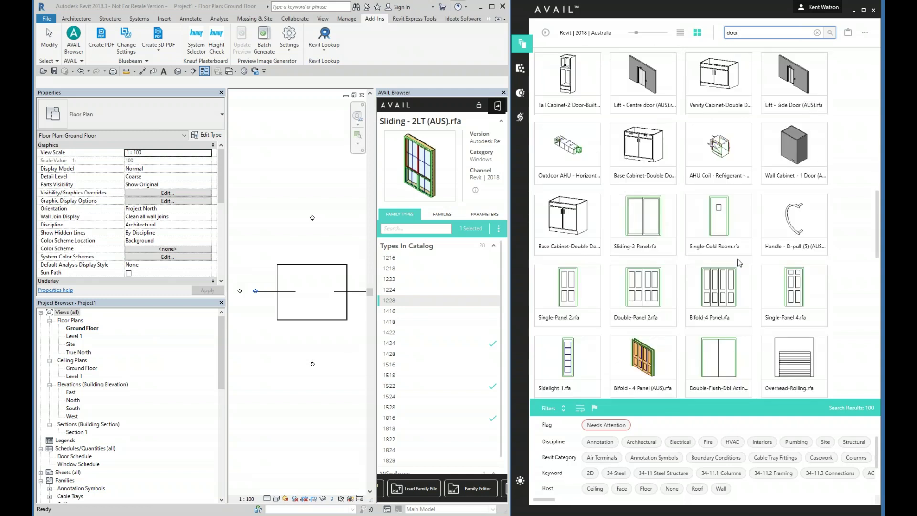
scroll(741, 294, "down", 4)
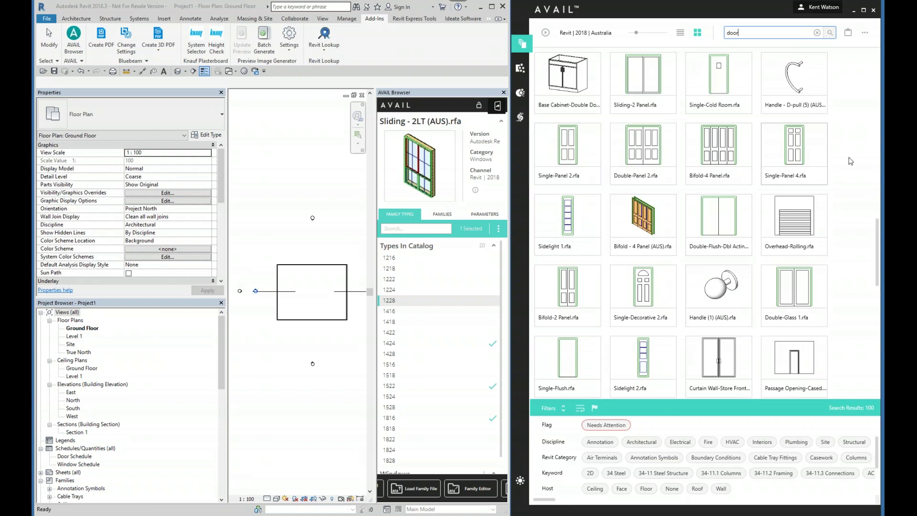
left_click(799, 153)
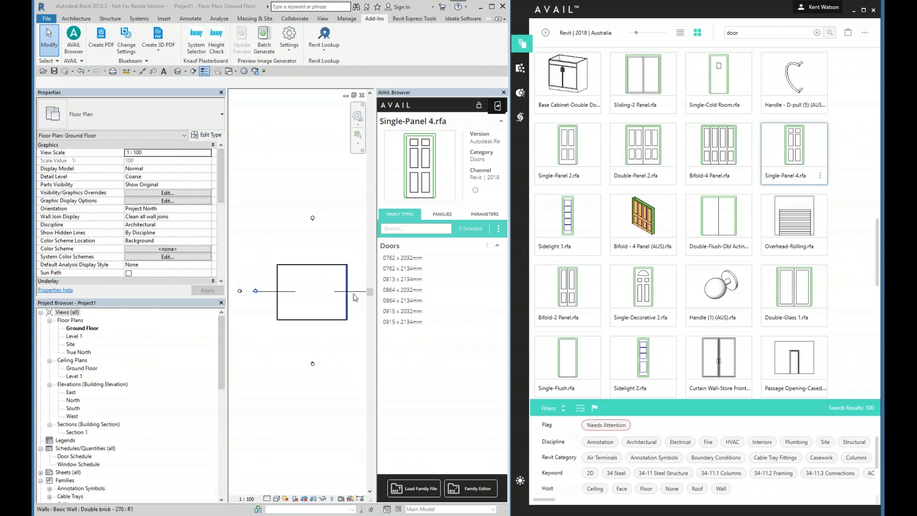
Step: Place a Single-Panel 4 door of type 0864 x 2032mm in the lower wall of the rectangular room
left_click(407, 290)
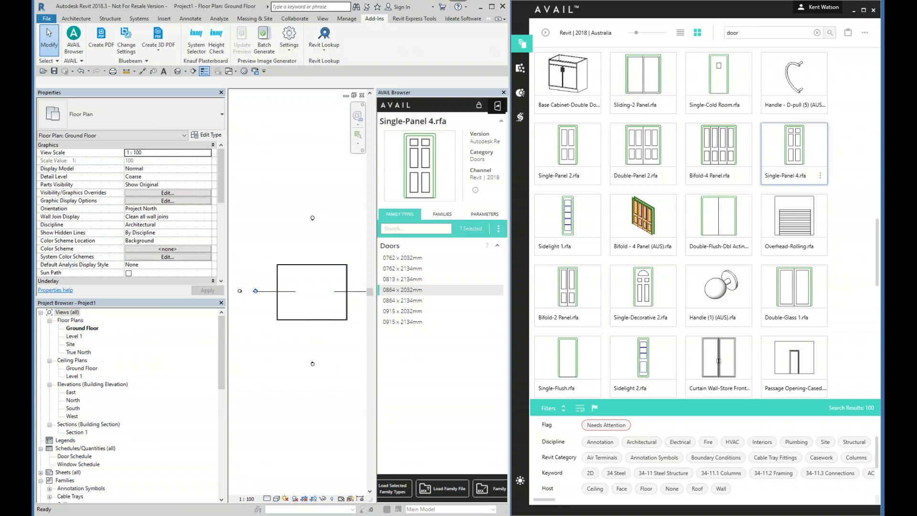
left_click(305, 320)
key("Escape")
key("Escape")
Step: Expand the project's Doors families down to Single-Panel 4, examine the properties of its 0864 x 2032mm type, and clear the selection
scroll(128, 399, "down", 1)
scroll(128, 399, "down", 4)
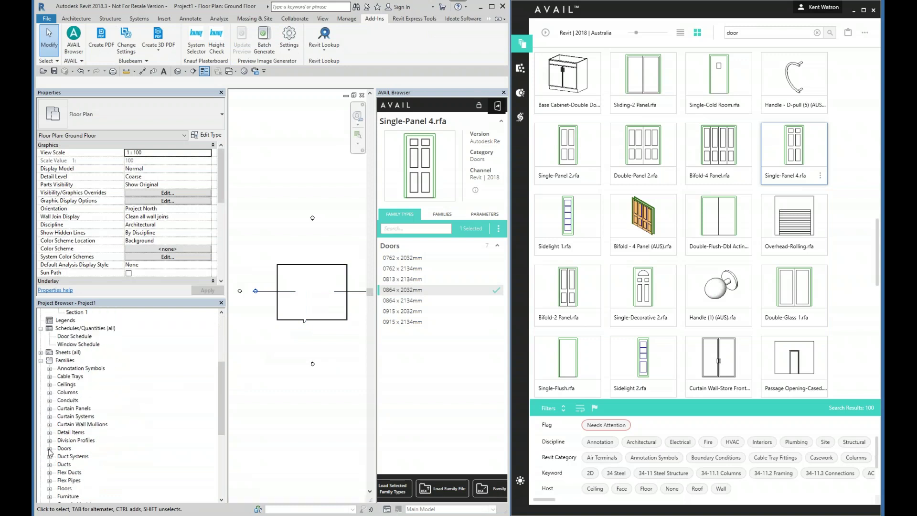
left_click(49, 448)
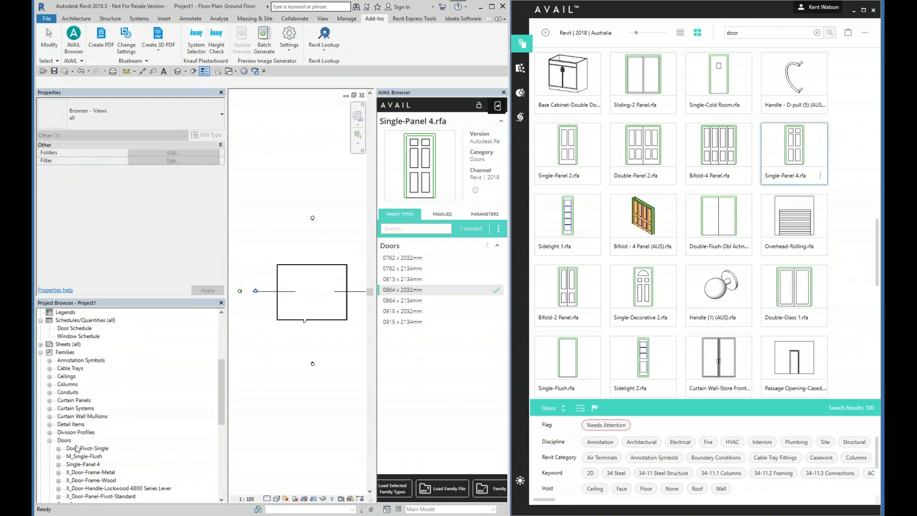
left_click(58, 465)
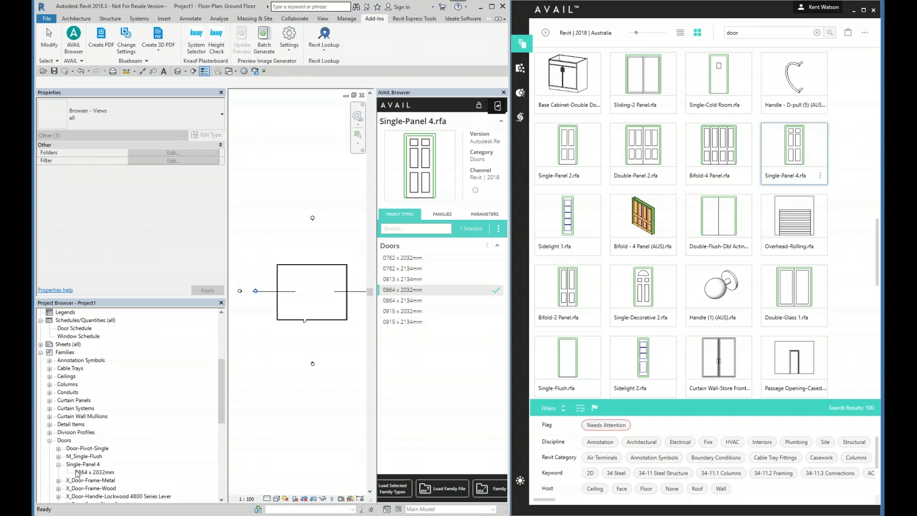
left_click(98, 472)
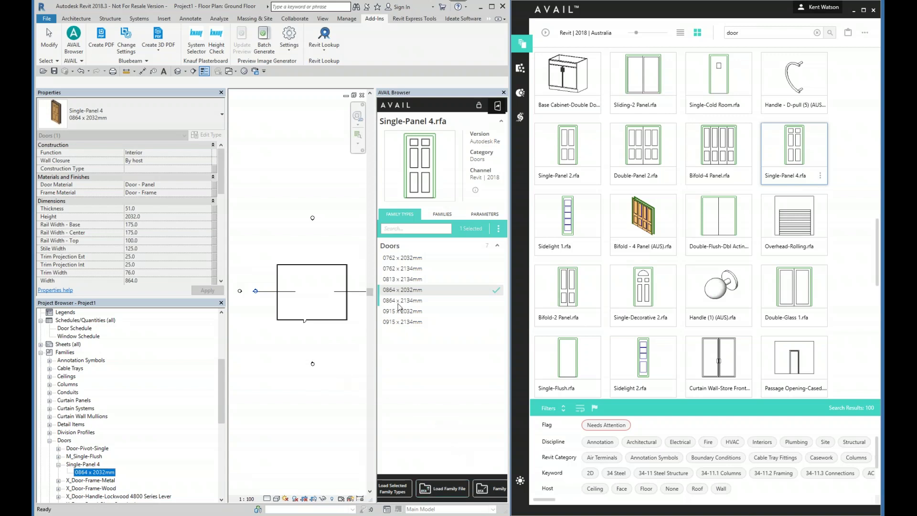
left_click(288, 388)
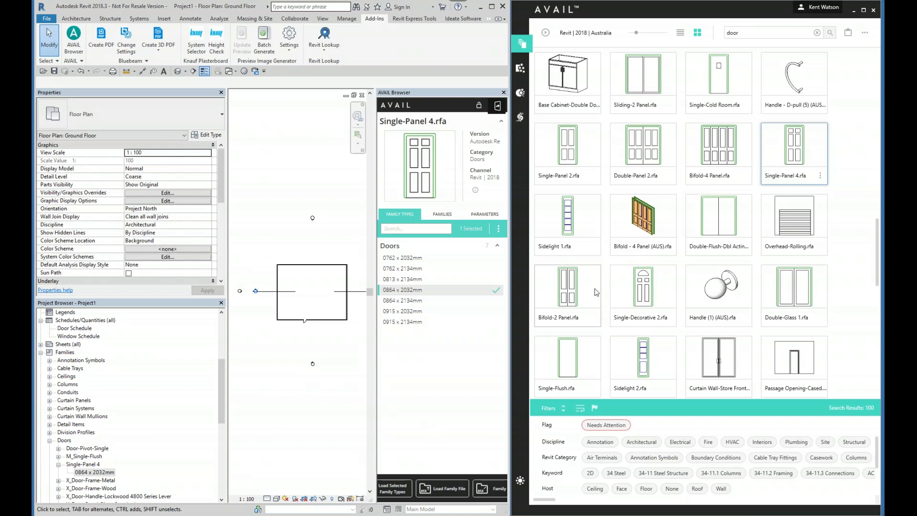
Step: Switch to the Winstone Wallboards channel, open GBUW 120.pdf in the PDF editor and close it again
left_click(545, 32)
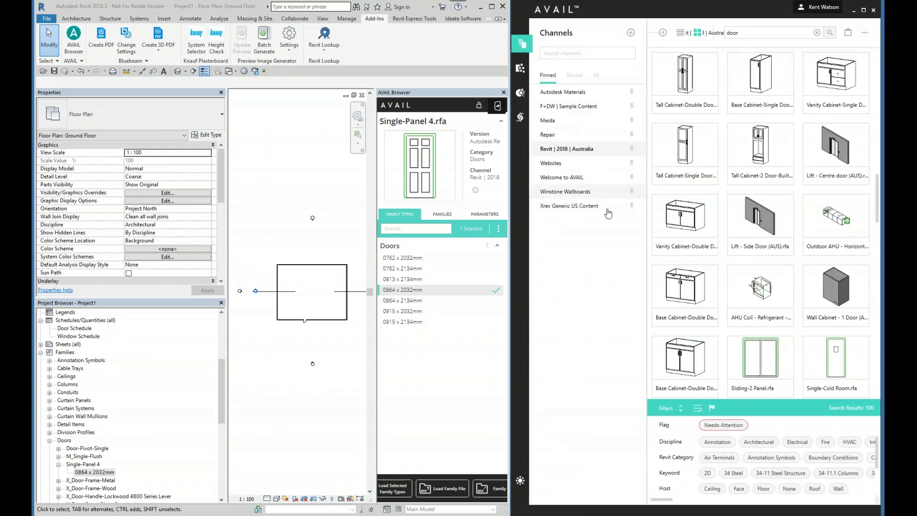
left_click(573, 191)
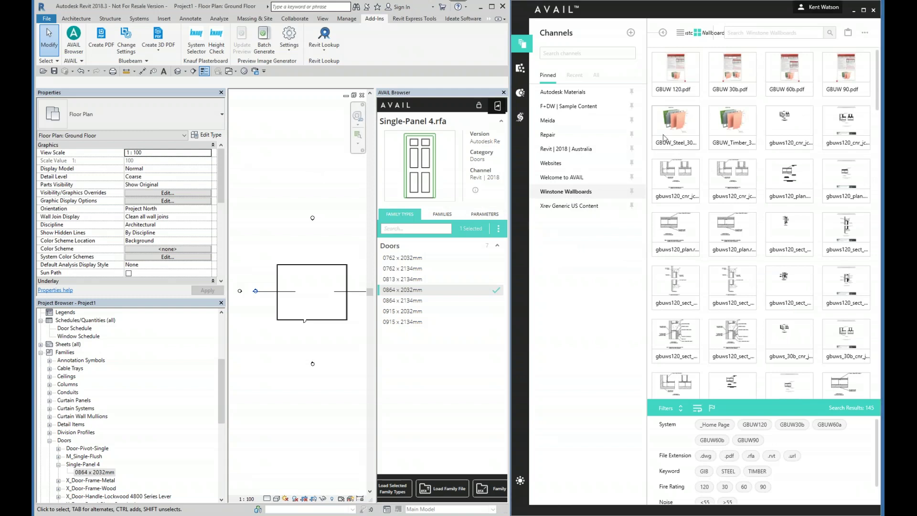
double_click(674, 80)
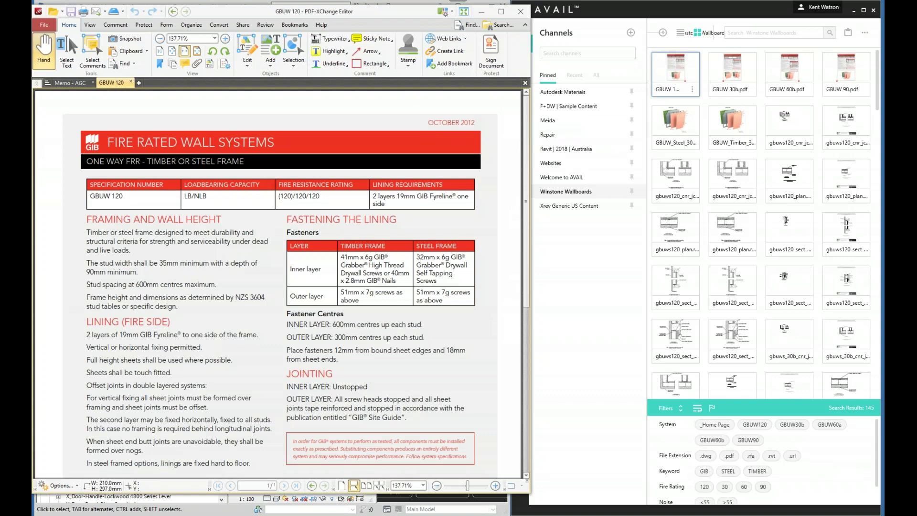
left_click(521, 11)
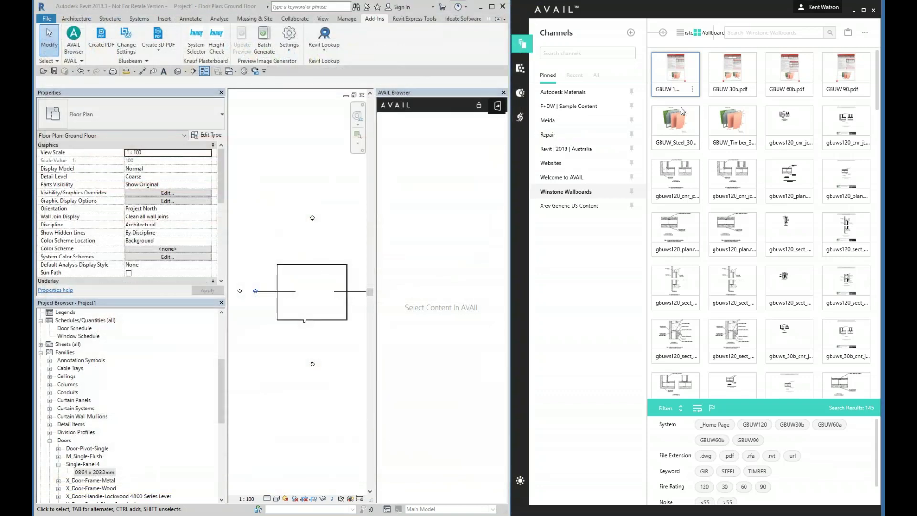
Step: Select GBUW_Steel_30b_T164.rvt, upgrade the file for the AVAIL Browser, and expand its wall families
left_click(684, 133)
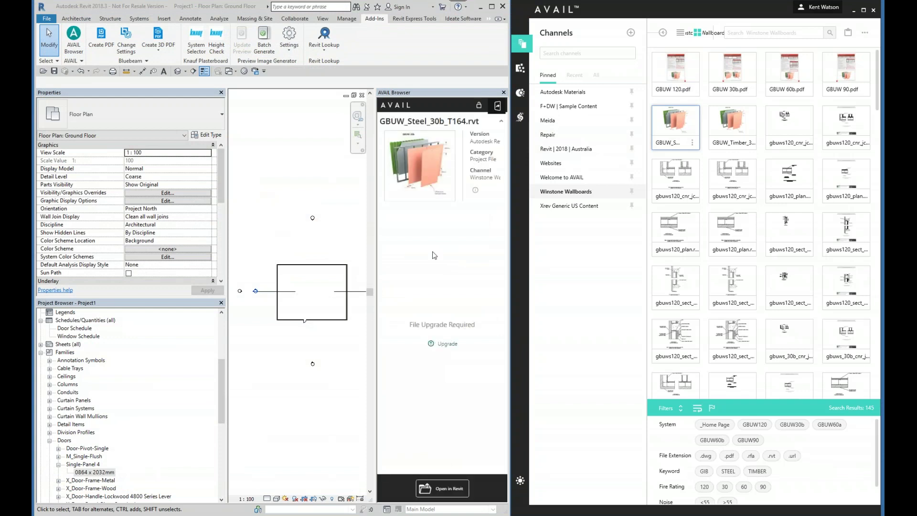
left_click(447, 344)
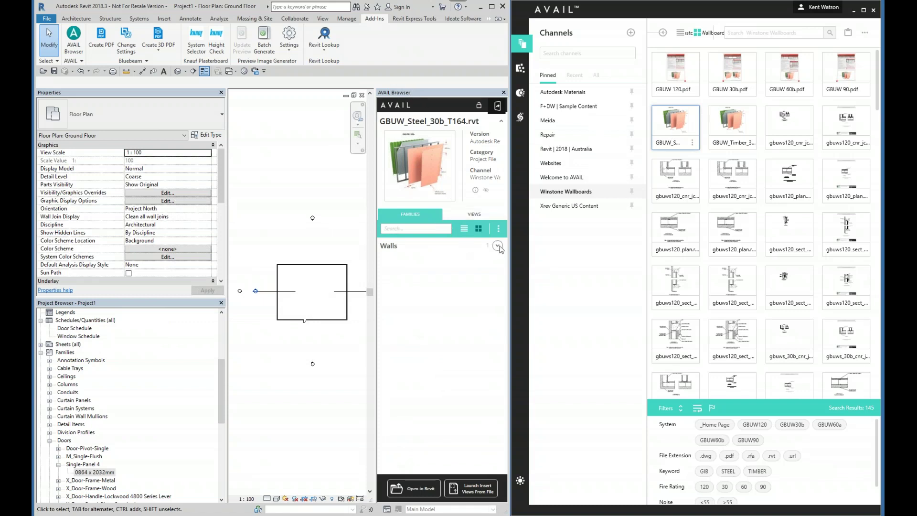
left_click(498, 246)
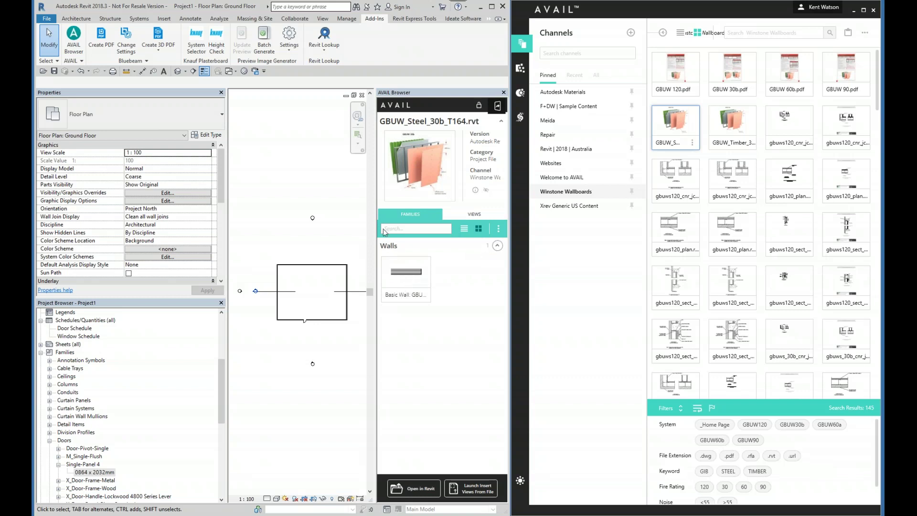
Step: Draw a GBUW_Steel_30b_T164 basic wall above the room, about 14000 mm long horizontally with a short downward return
left_click(406, 273)
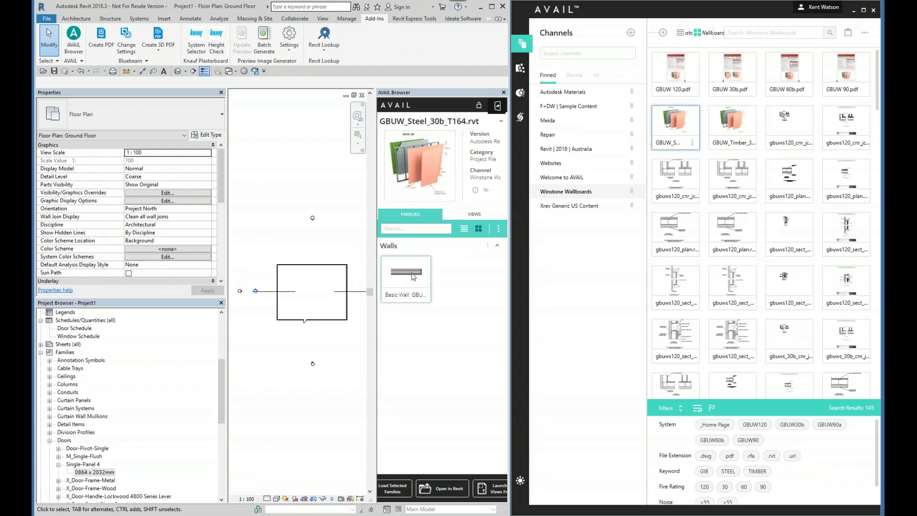
left_click_drag(417, 277, 280, 230)
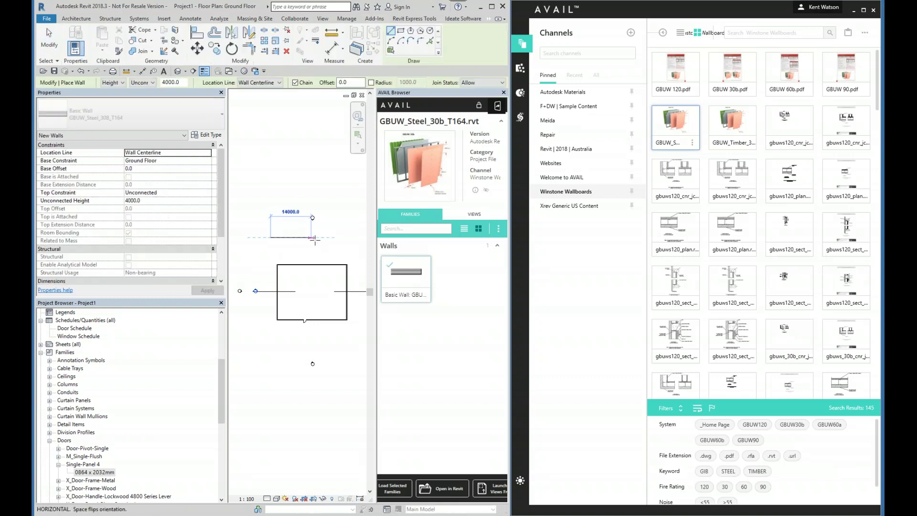
left_click(314, 237)
left_click(313, 253)
key("Escape")
key("Escape")
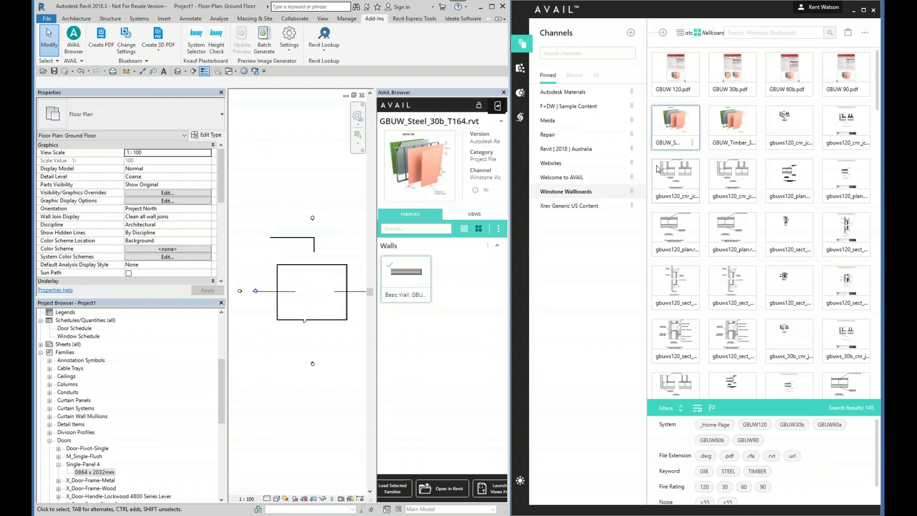
Step: Insert the gbuws_30b_sect_conc_conc drafting view from GBUW_Steel_30b_T164.rvt into the project, skipping the save and keeping the project's duplicate types
left_click(471, 214)
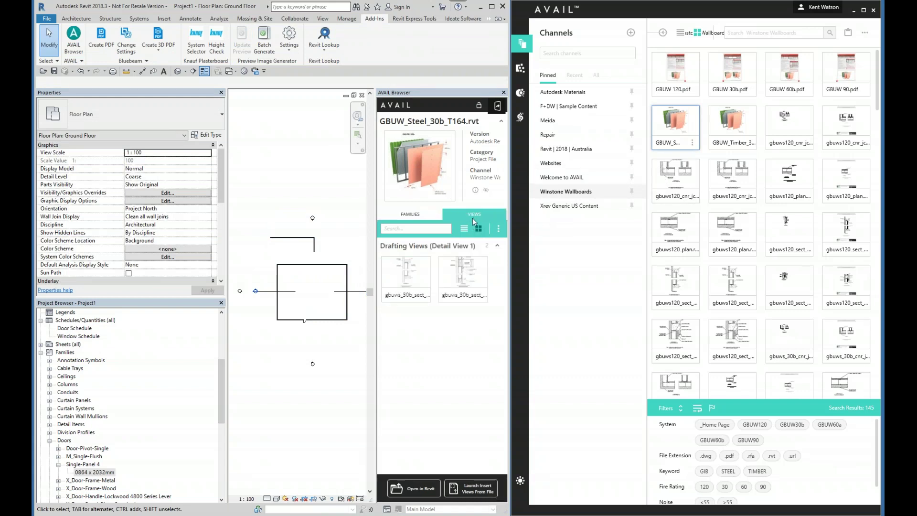
left_click(409, 272)
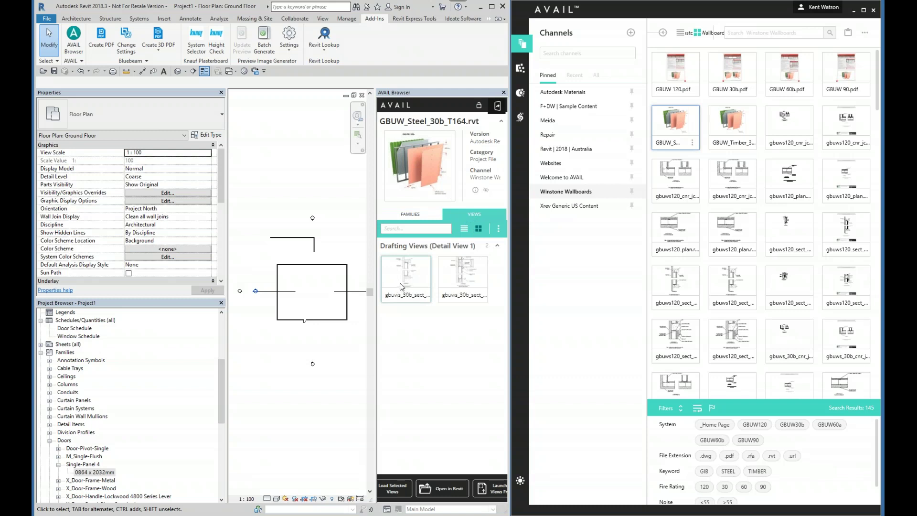
right_click(401, 286)
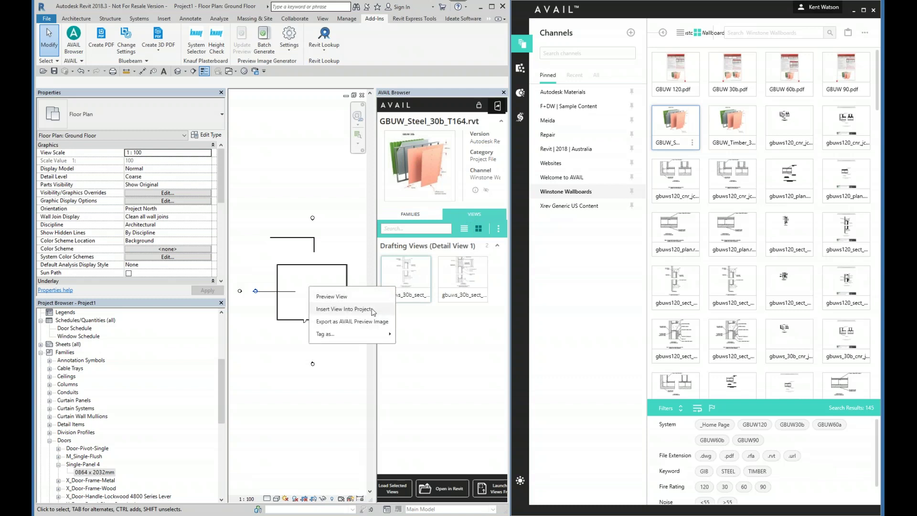
left_click(343, 310)
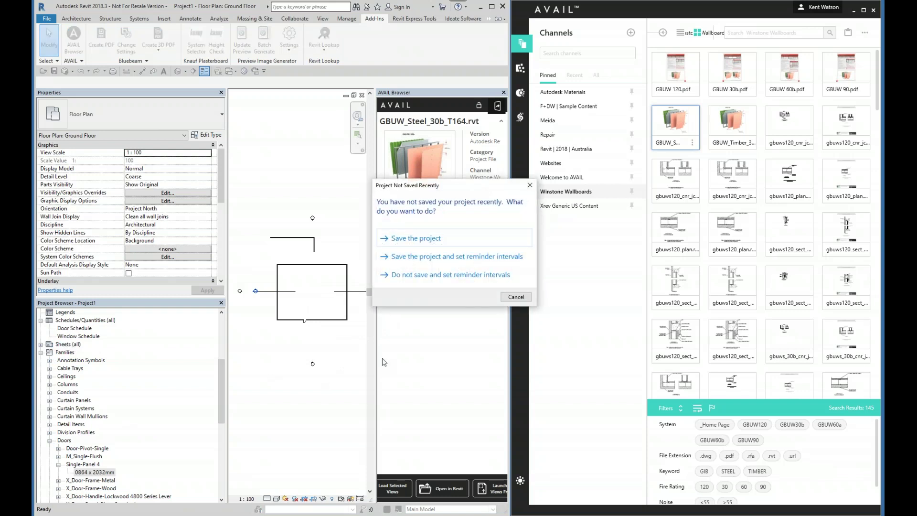
left_click(516, 298)
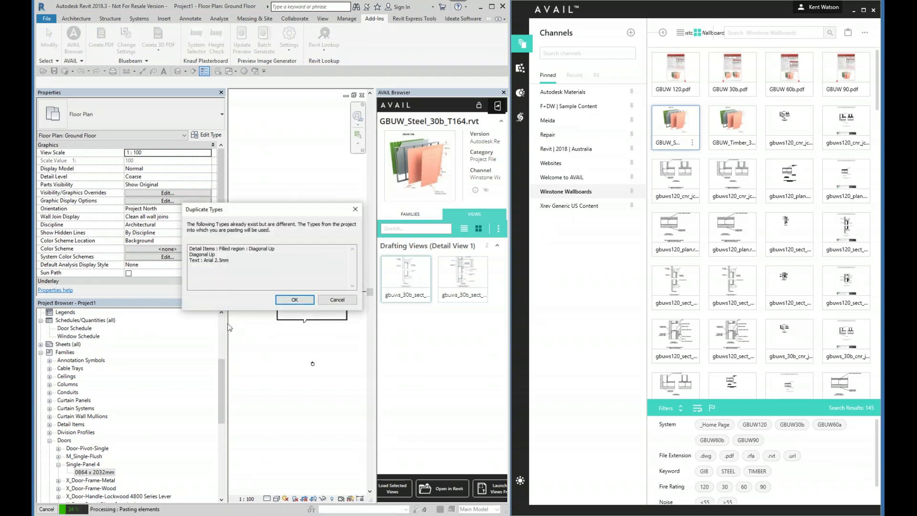
left_click(295, 300)
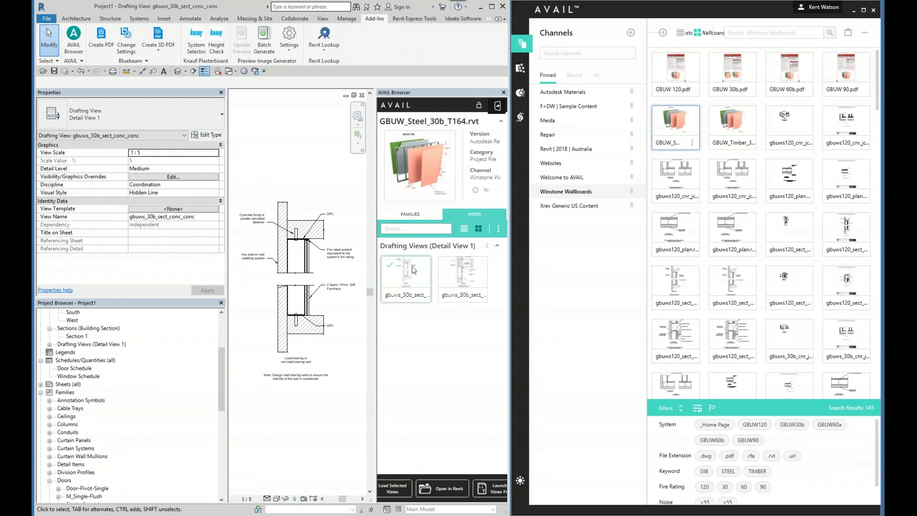
Step: Show the hidden system content of GBUW_Steel_30b_T164.rvt in the AVAIL Browser and list its families
left_click(407, 216)
left_click(459, 216)
left_click(486, 191)
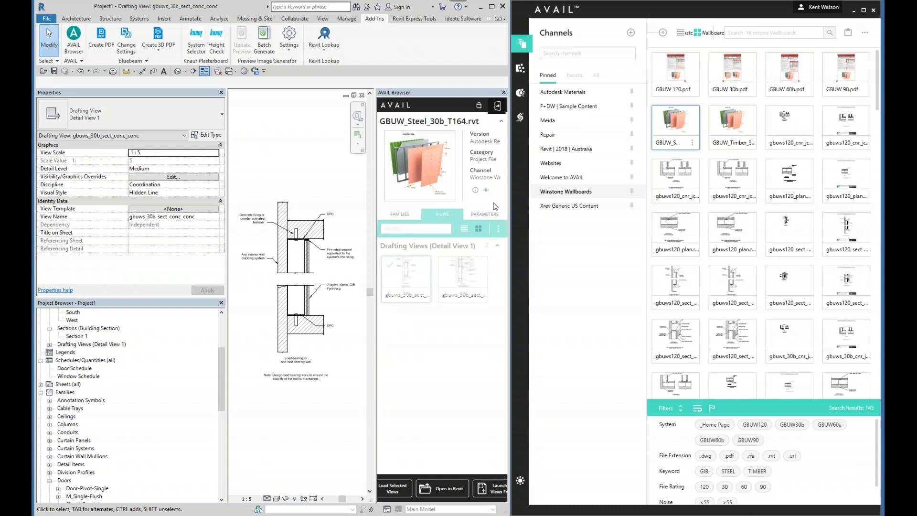
left_click(402, 213)
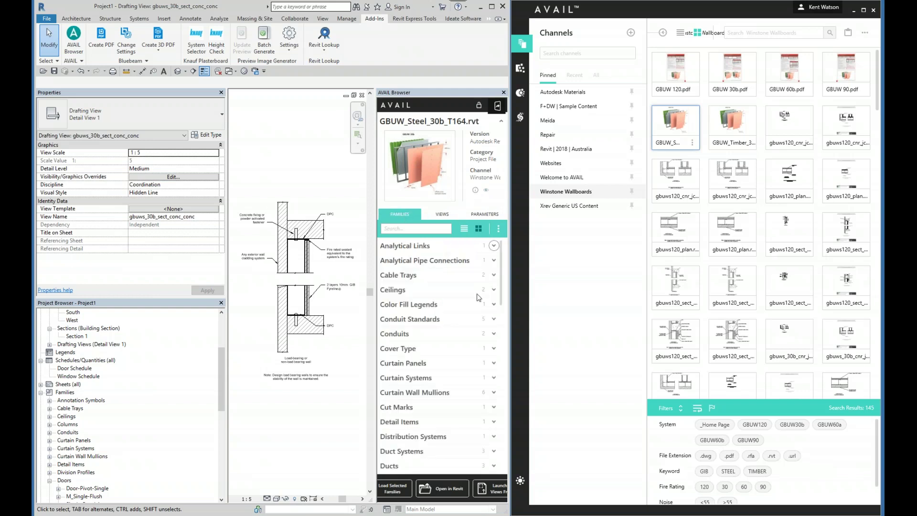
Step: Look through the file's system family categories alongside the project's families, and expand Piping Systems
scroll(433, 288, "down", 3)
scroll(433, 292, "down", 5)
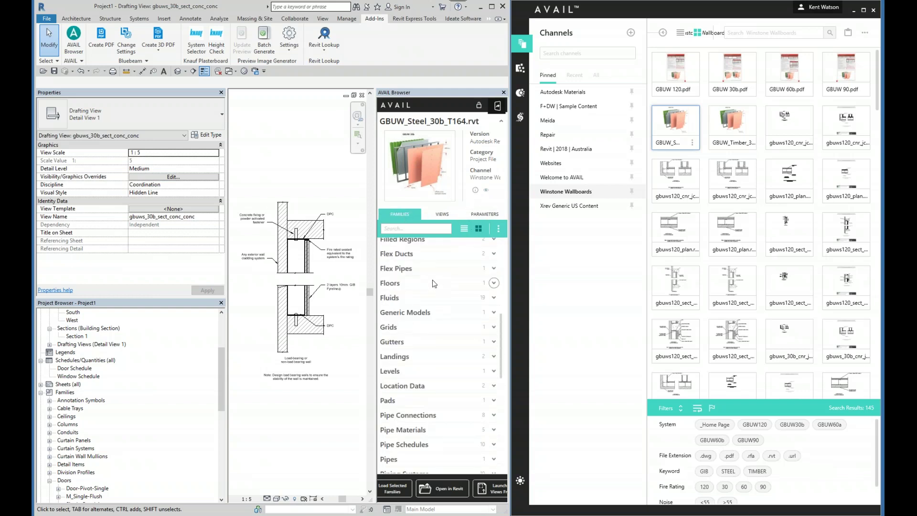
scroll(433, 281, "down", 4)
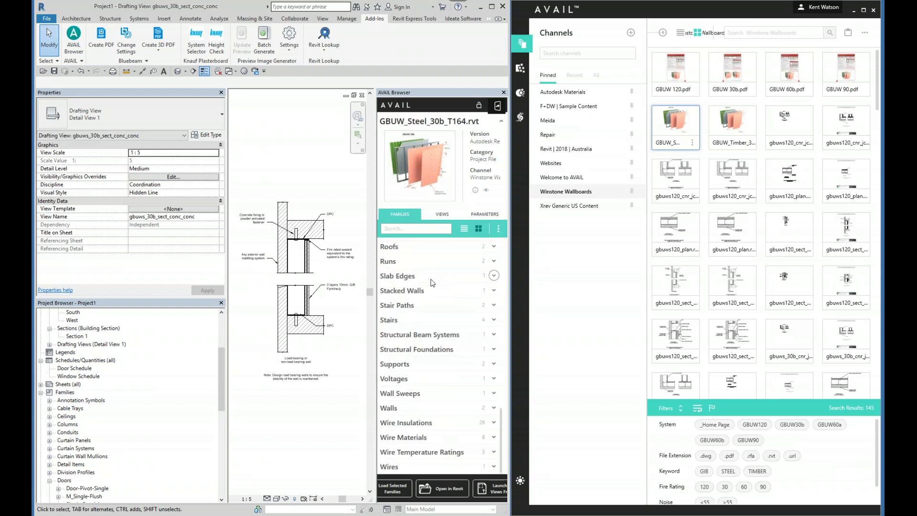
scroll(61, 404, "down", 2)
scroll(61, 404, "down", 5)
scroll(75, 412, "down", 4)
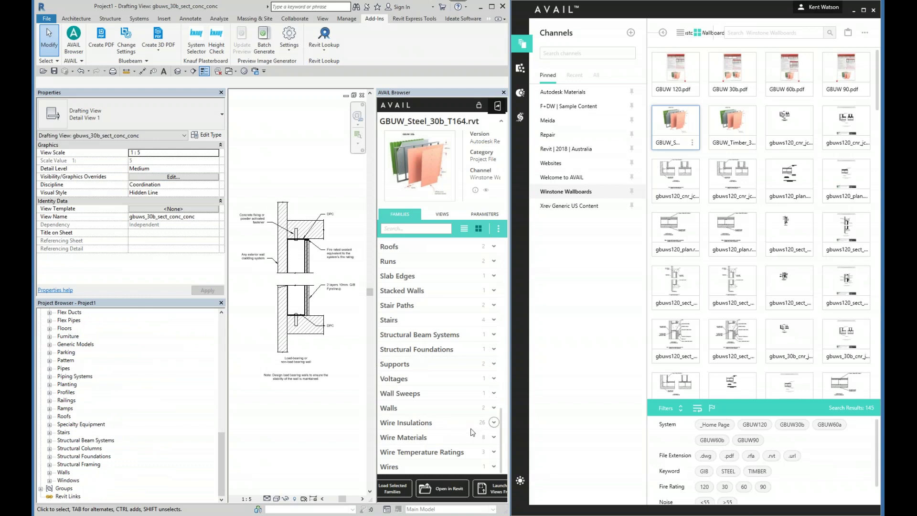
scroll(458, 383, "up", 3)
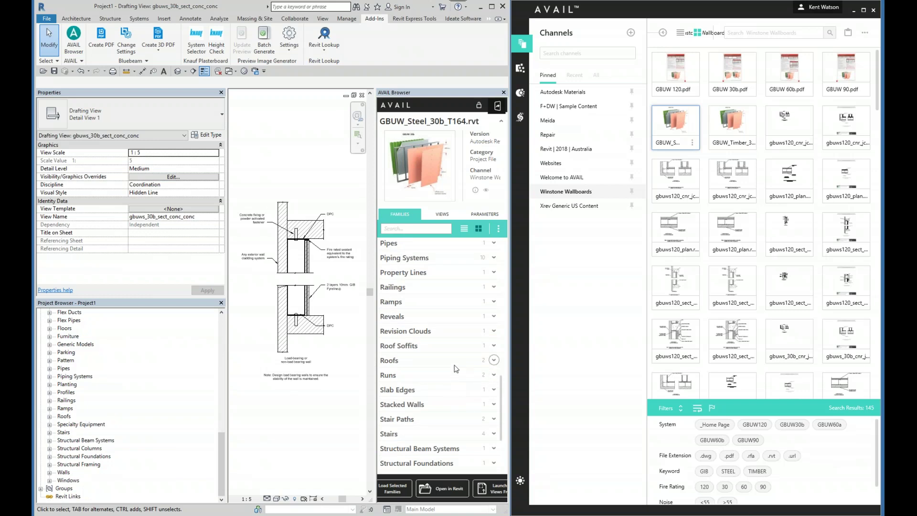
left_click(494, 258)
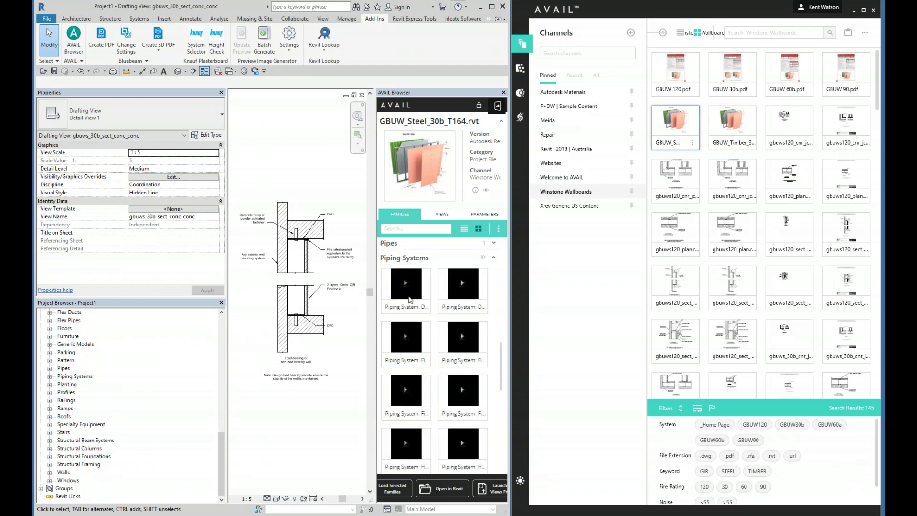
Step: Go back through the family categories and expand Curtain Wall Mullions to examine its mullion families
scroll(415, 322, "up", 3)
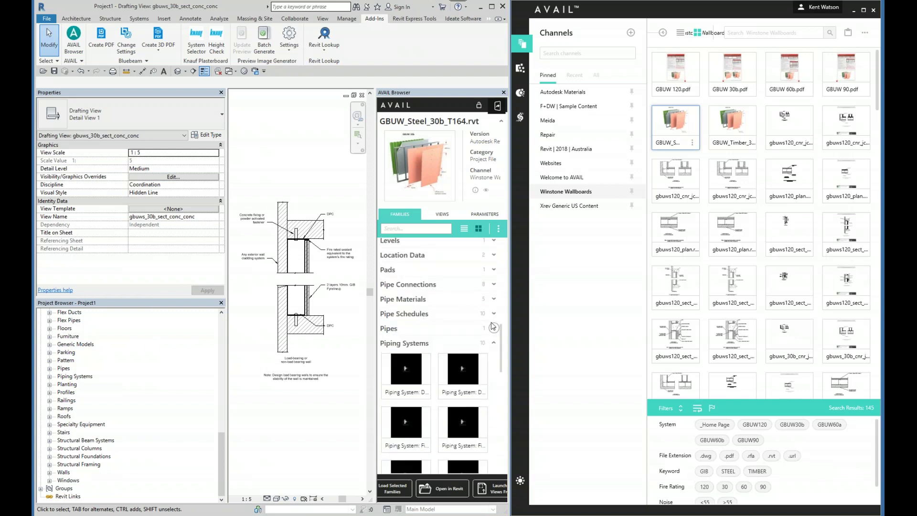
scroll(483, 333, "up", 2)
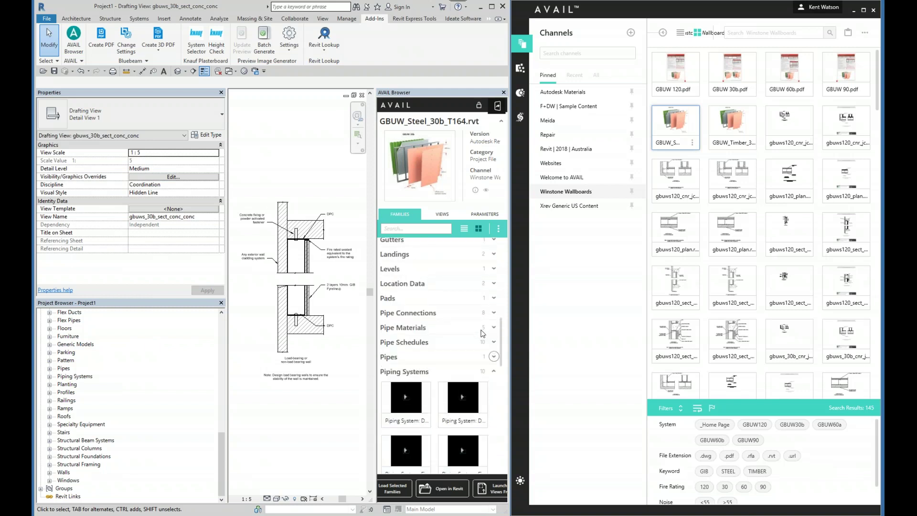
scroll(494, 329, "up", 4)
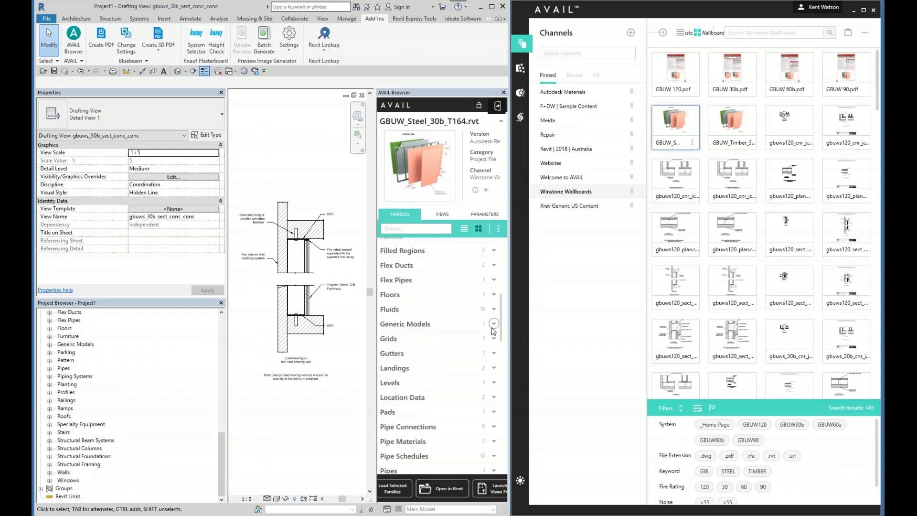
scroll(492, 330, "up", 7)
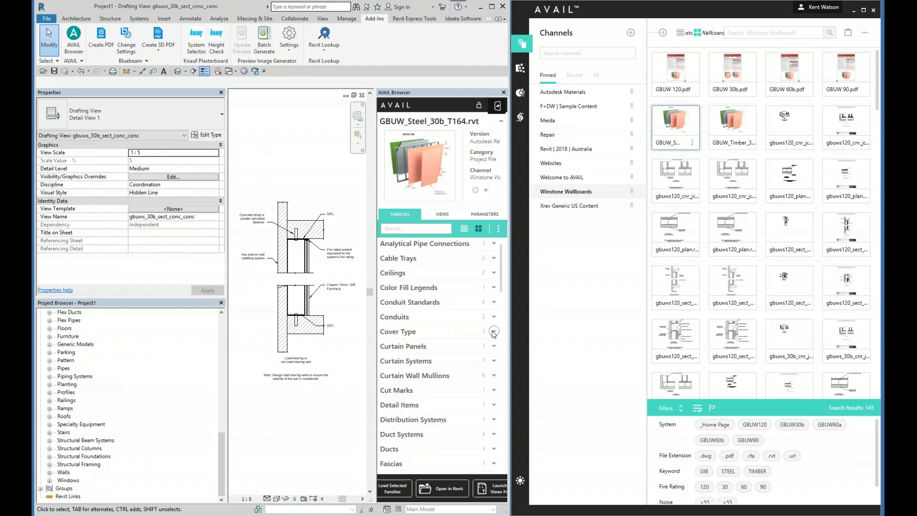
left_click(494, 376)
scroll(406, 379, "down", 3)
scroll(430, 370, "up", 4)
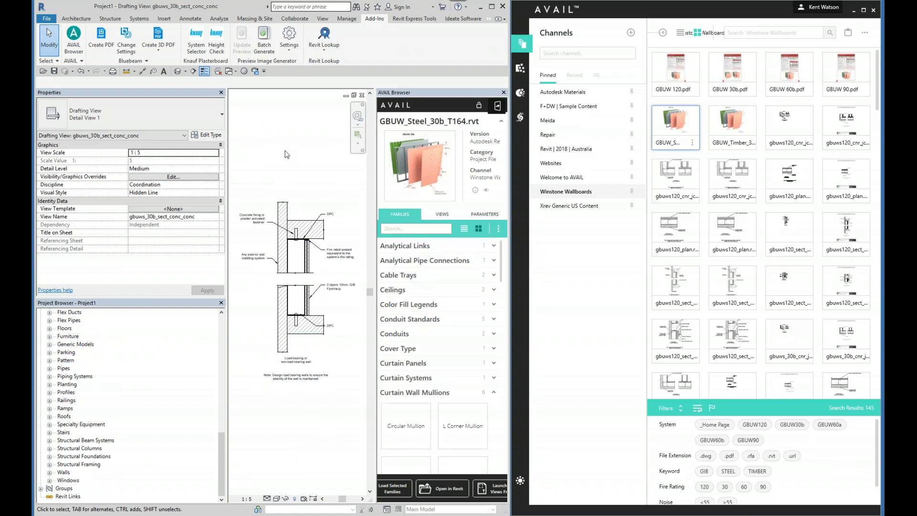
Step: Switch the AVAIL Browser to the content of Project1 and look through its views, sheets and schedules
left_click(498, 107)
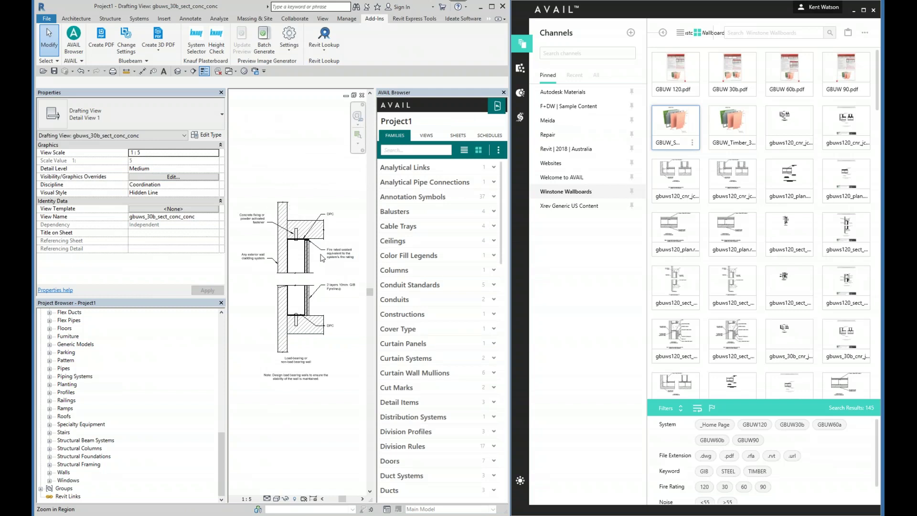
left_click(426, 135)
left_click(457, 138)
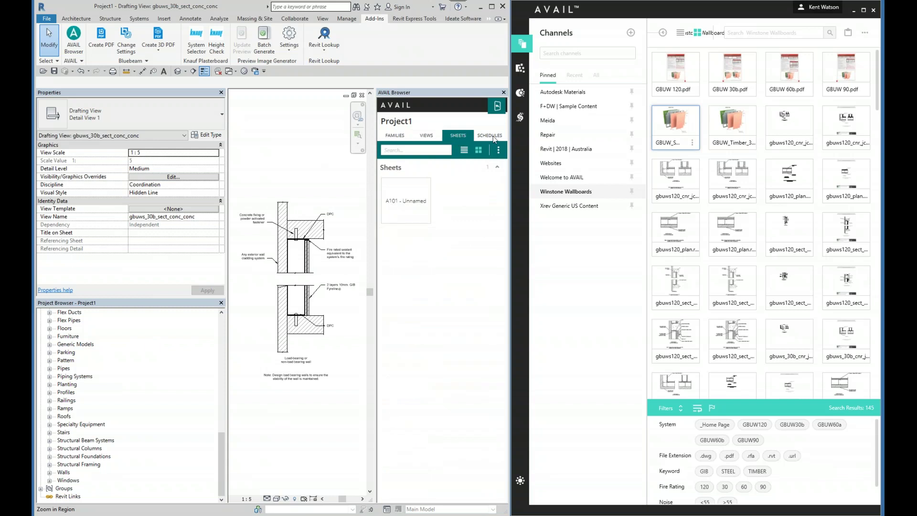
left_click(485, 136)
left_click(458, 136)
left_click(426, 136)
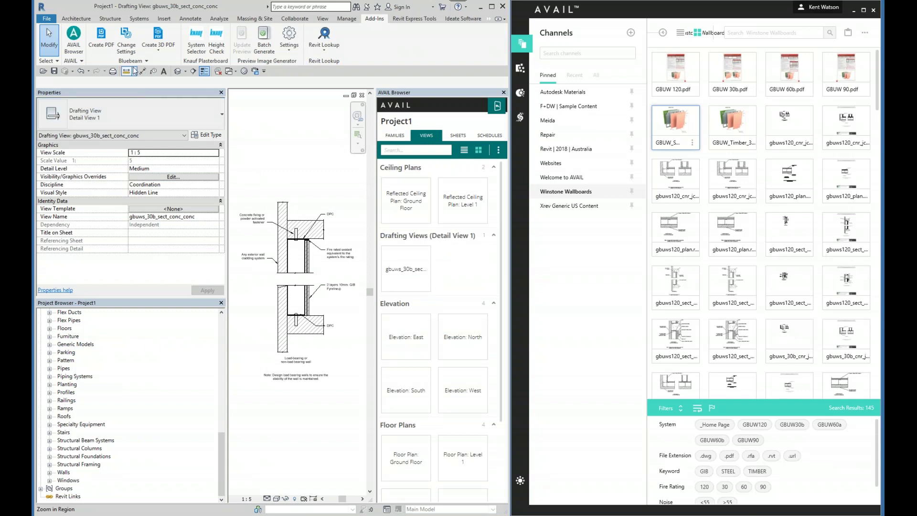
left_click(79, 61)
scroll(408, 356, "down", 4)
scroll(409, 356, "up", 4)
Step: Return the AVAIL Browser to GBUW_Steel_30b_T164.rvt, search its families for "door", and clear the search
left_click(497, 108)
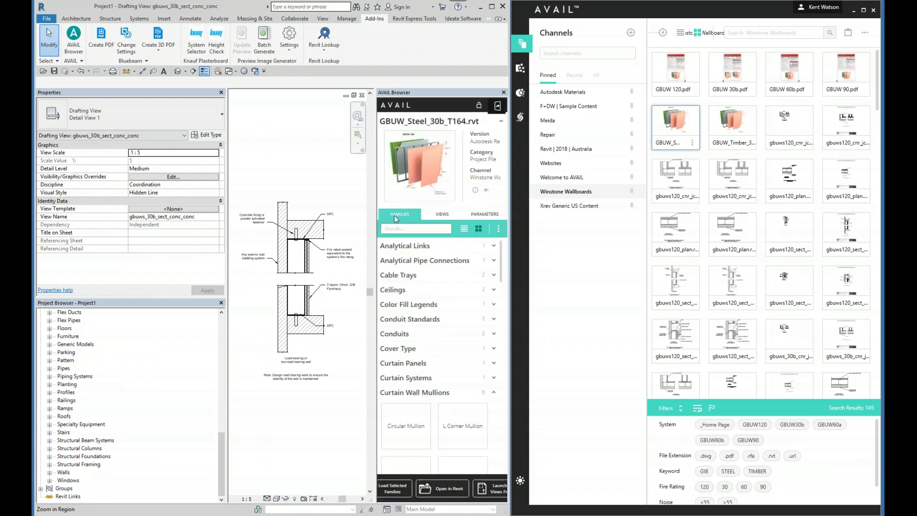
left_click(443, 219)
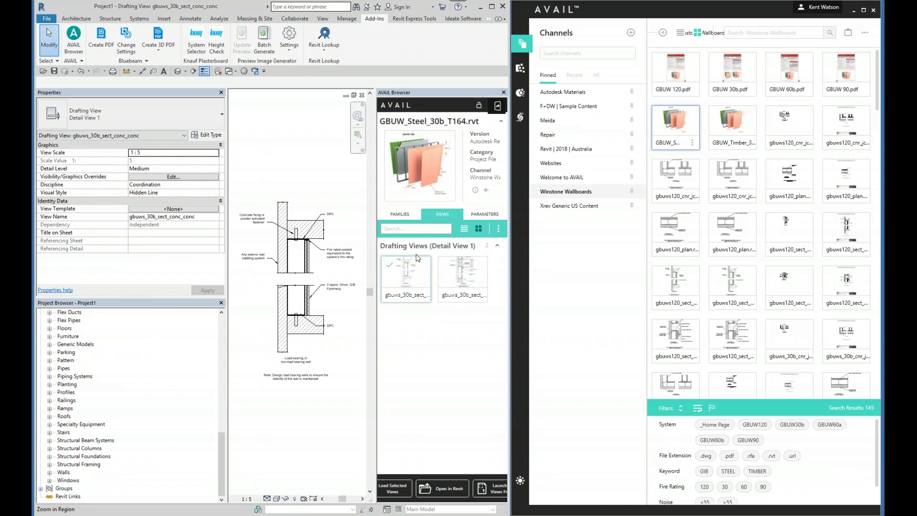
left_click(412, 229)
left_click(400, 215)
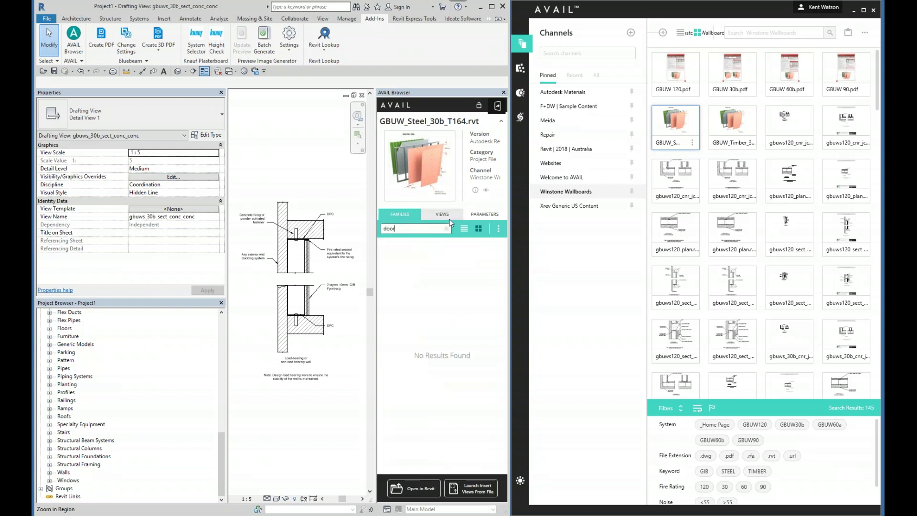
key("BackSpace")
key("BackSpace")
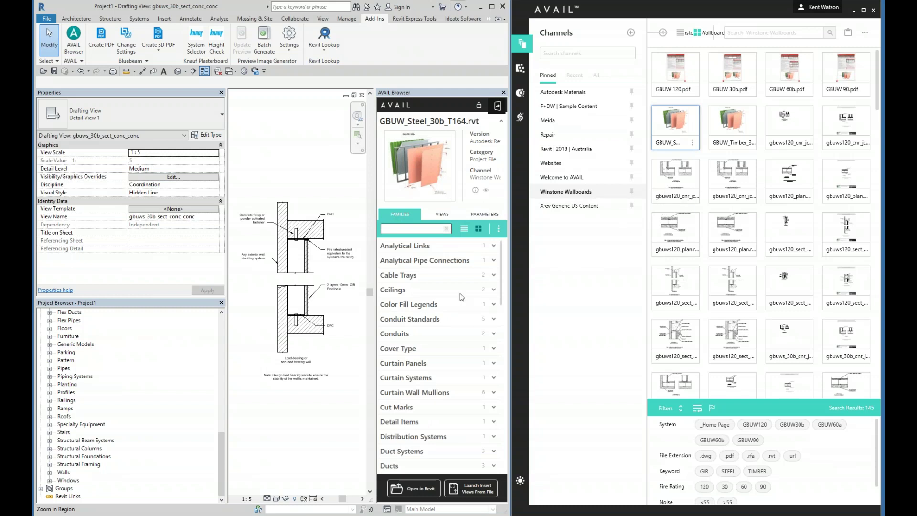
Step: Select gbuws120_cnr_jctn.rfa in the Winstone Wallboards channel, and filter the channel's content to .dwg files
left_click(801, 127)
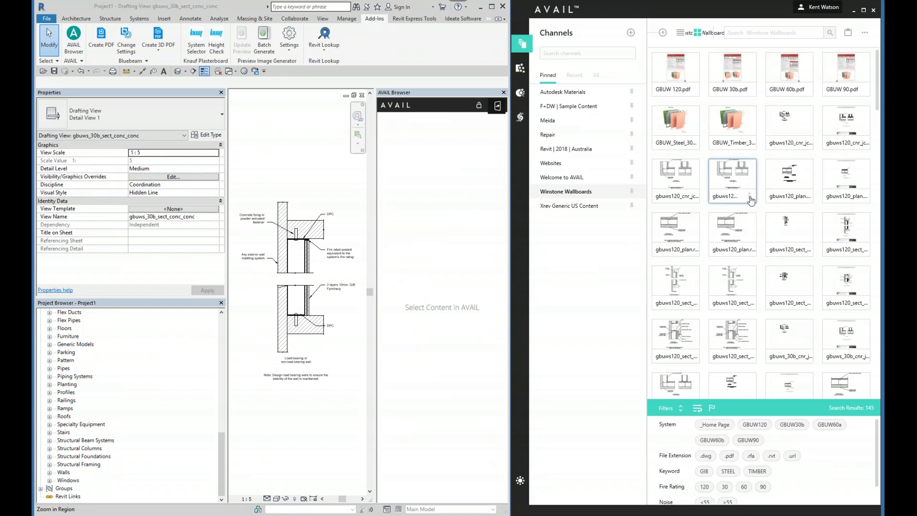
left_click(751, 201)
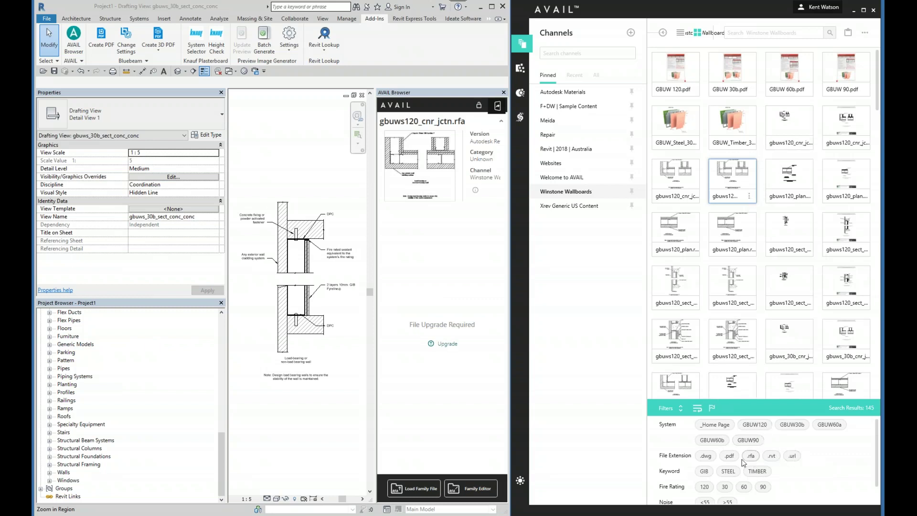
left_click(706, 456)
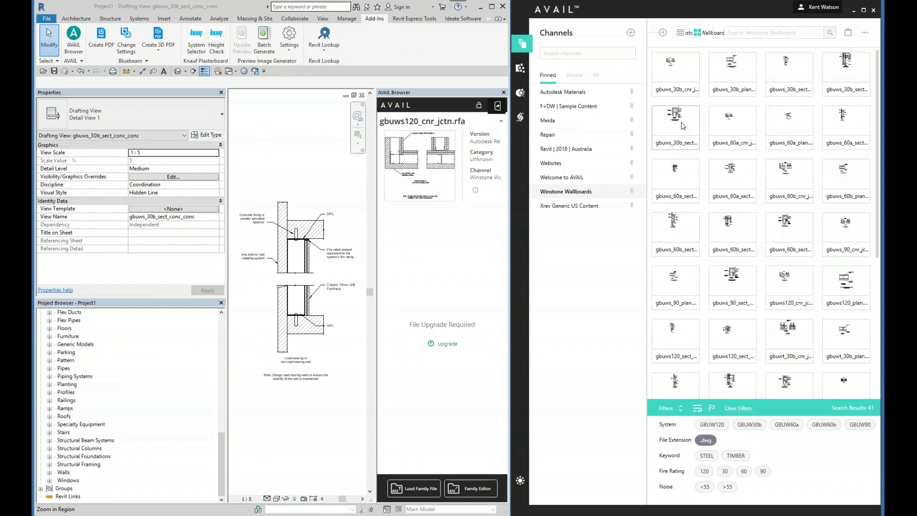
Step: Hide and restore the channel list, and examine the properties and tags of gbuws_30b_sect_wall_susp_flor-ceil.dwg
left_click(663, 33)
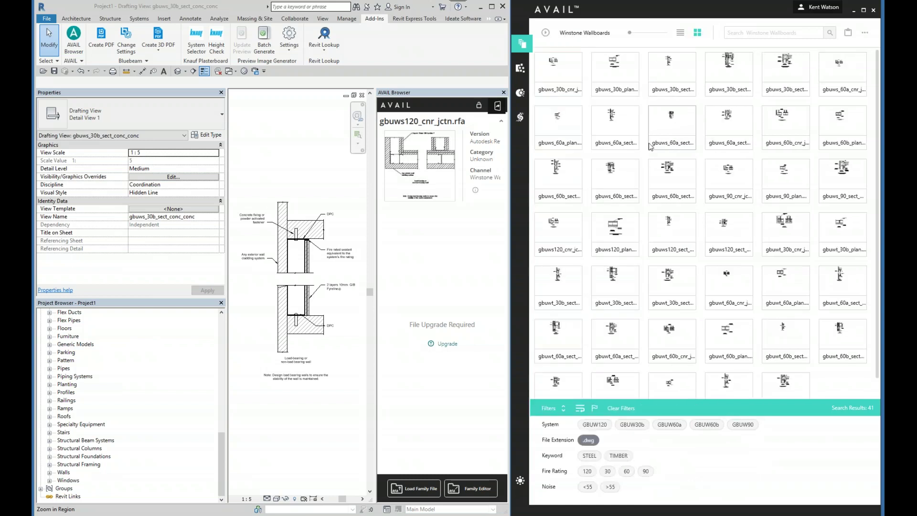
left_click(545, 33)
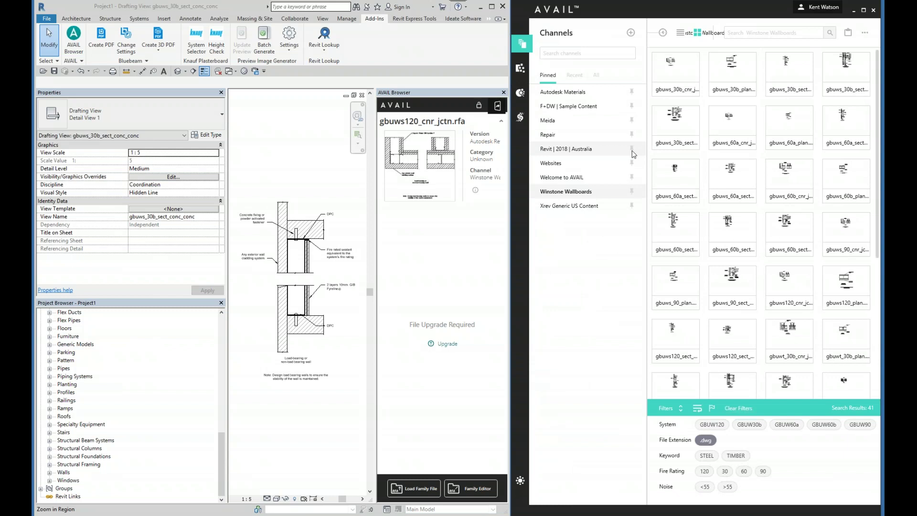
left_click(675, 125)
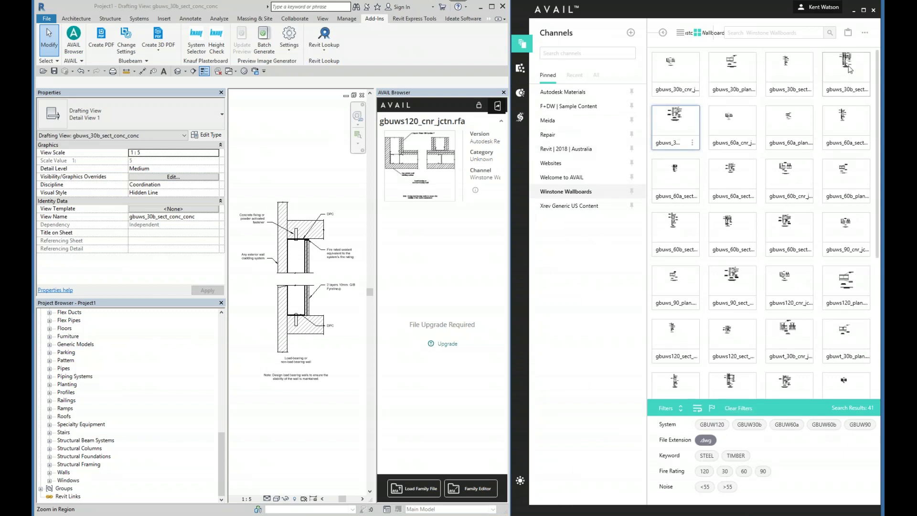
left_click(848, 34)
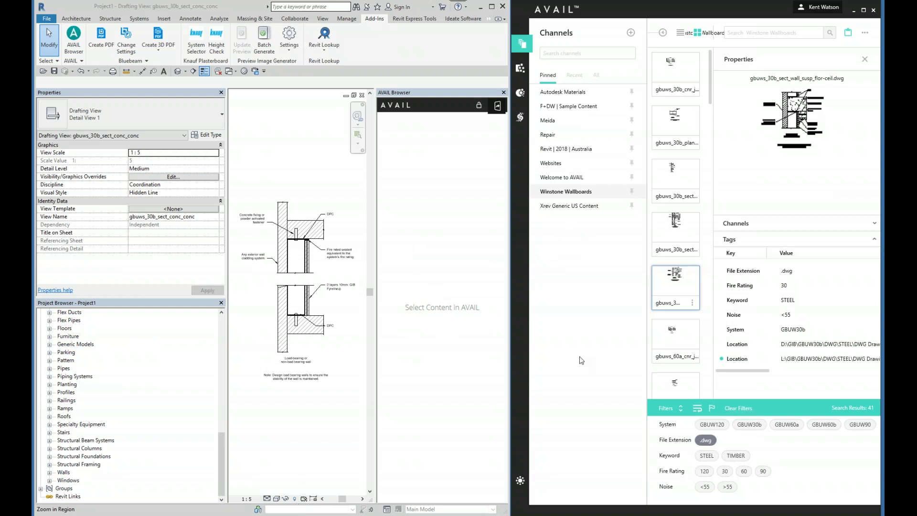
Step: Switch to the Repair channel with its comments closed, and bring up the Australia Doors library folder in File Explorer
left_click(550, 136)
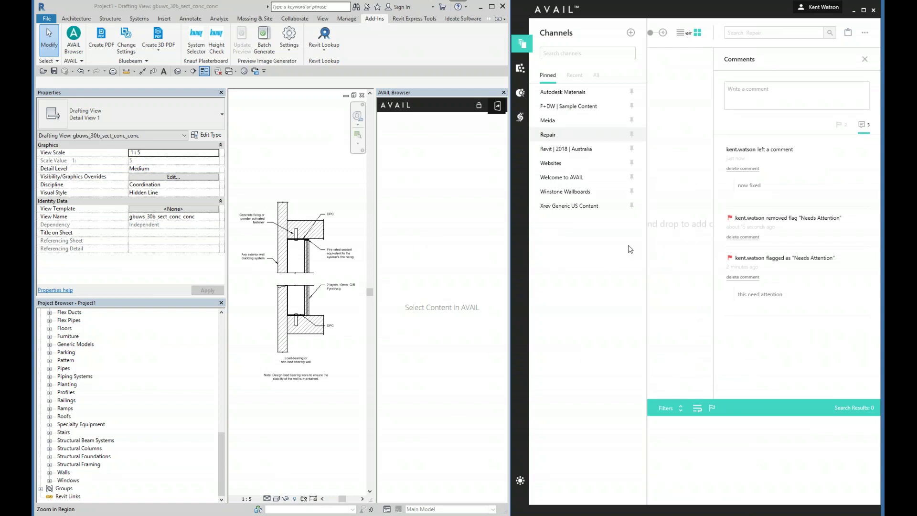
left_click(864, 58)
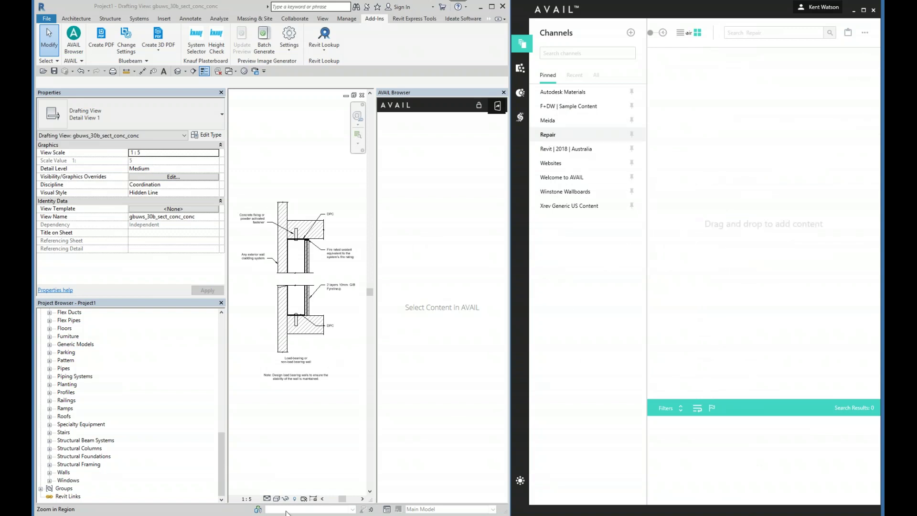
mouse_move(295, 514)
left_click(335, 497)
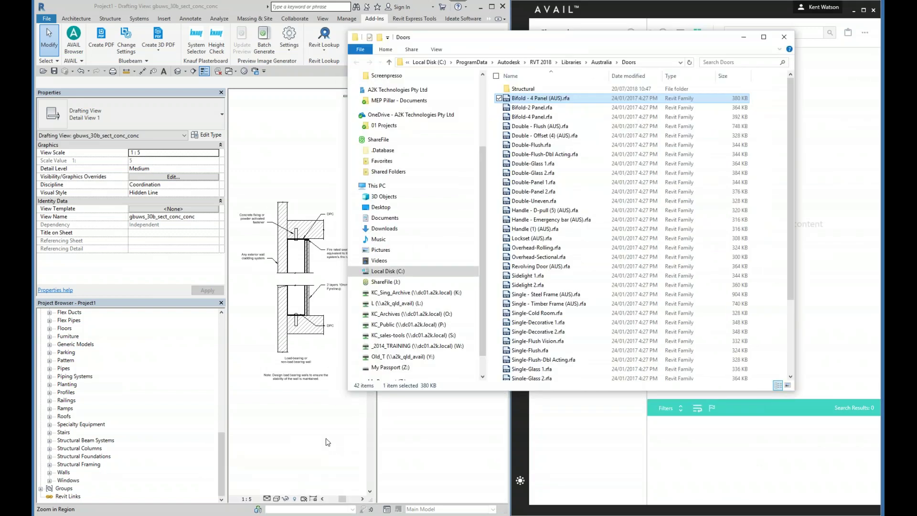
Step: Add Double-Flush.rfa from the Australia Doors folder to the Repair channel, and accept the .rfa file type for indexing
left_click(531, 144)
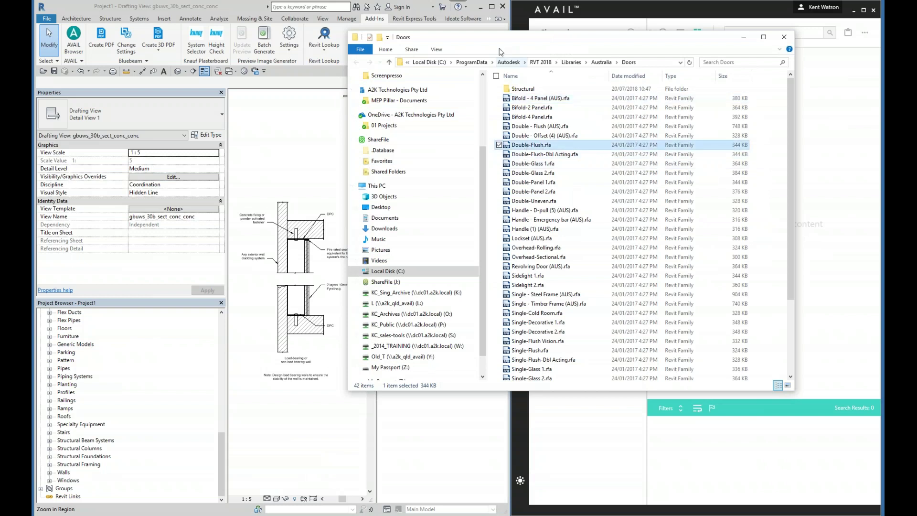
left_click_drag(506, 44, 317, 33)
left_click_drag(340, 136, 747, 198)
left_click(726, 289)
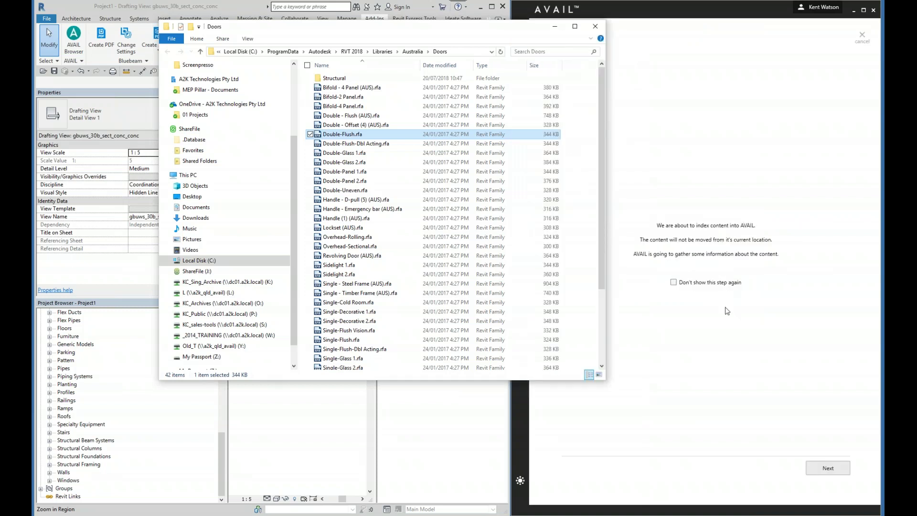
left_click(823, 473)
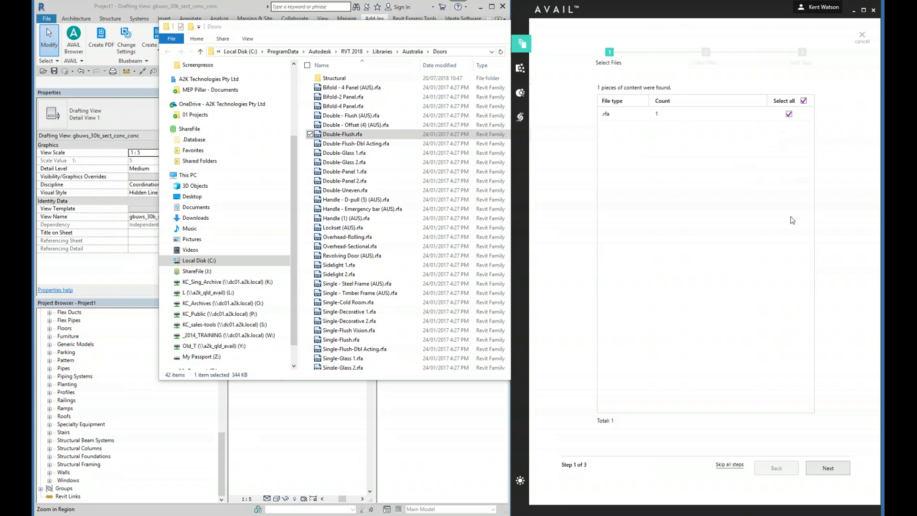
left_click(824, 468)
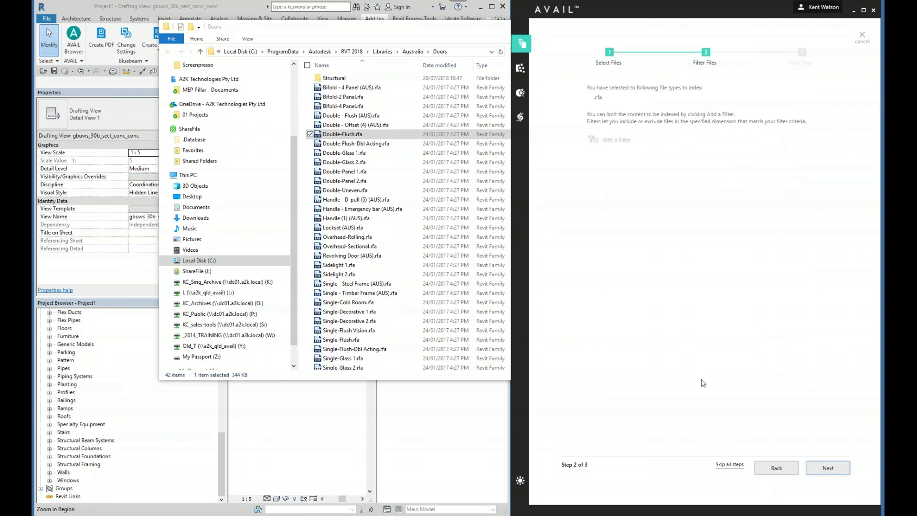
Step: Add a content filter to the indexing setup, examine its exclude, file/folder and matching options, and remove the filter
left_click(621, 140)
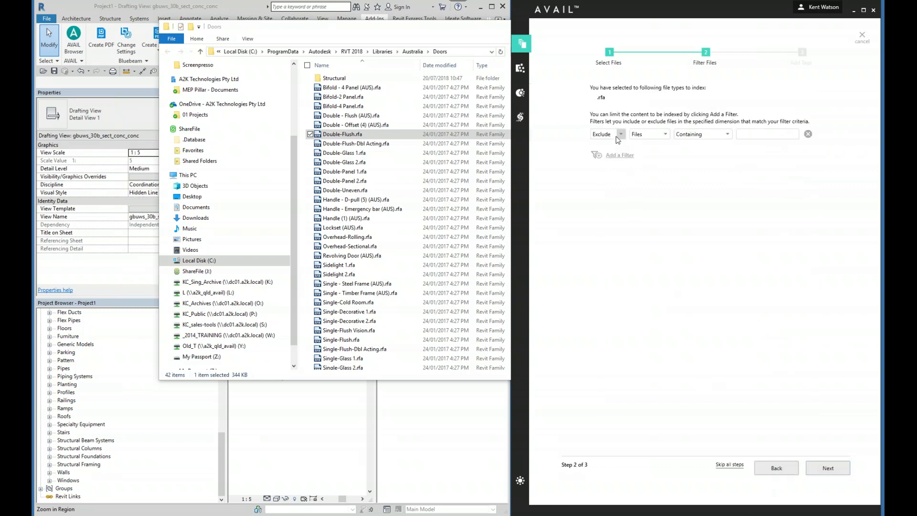
left_click(621, 136)
left_click(665, 134)
left_click(667, 134)
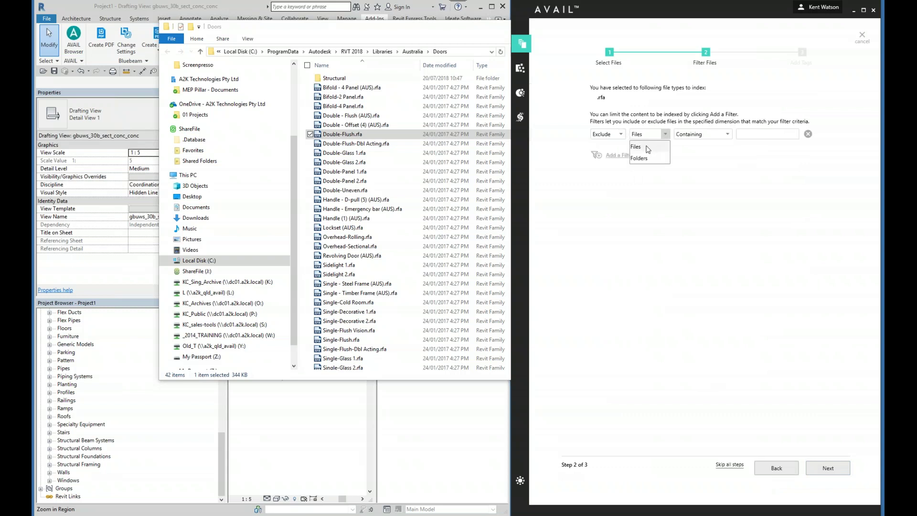
left_click(722, 157)
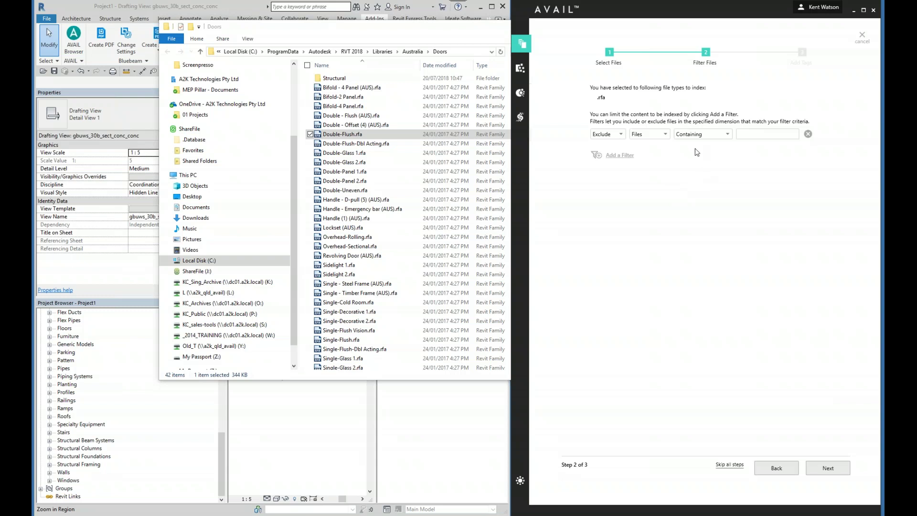
left_click(726, 138)
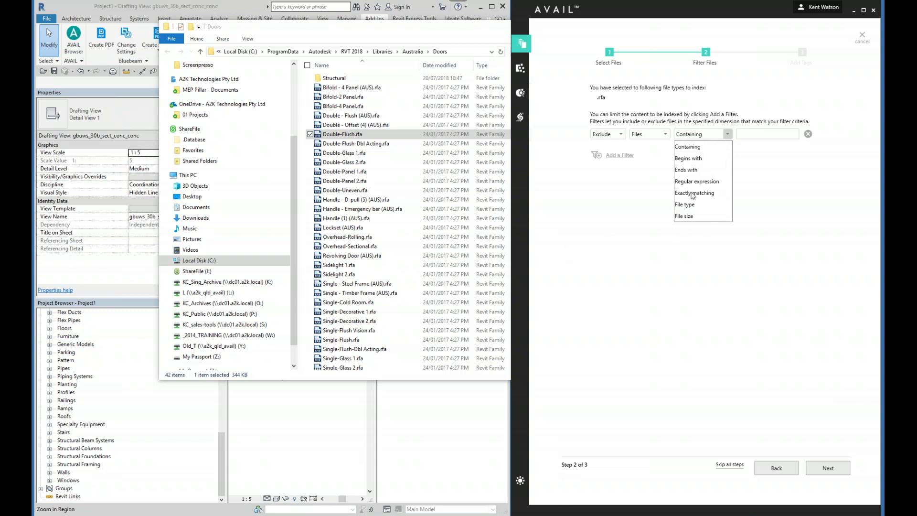
left_click(798, 195)
left_click(808, 133)
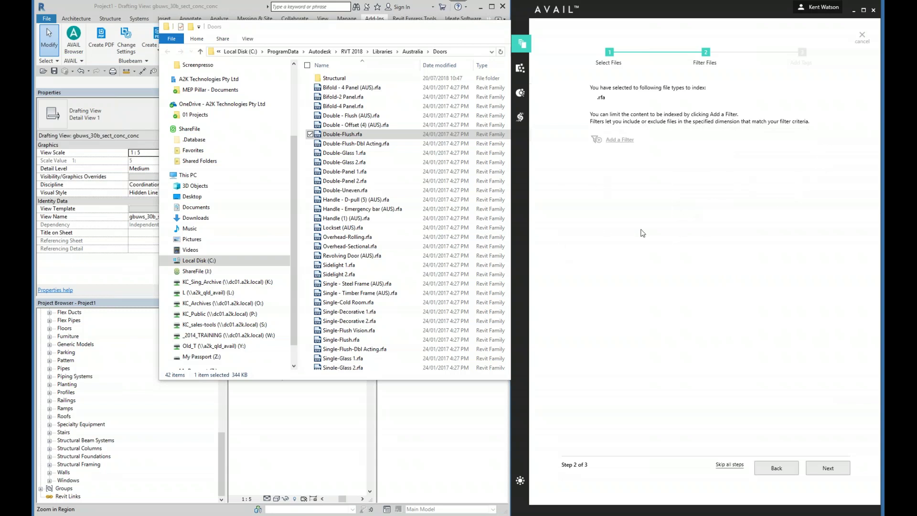
Step: Continue to the tag settings, look through the RVT 2018 Family Templates and Libraries folders in File Explorer, and minimise its window
left_click(828, 469)
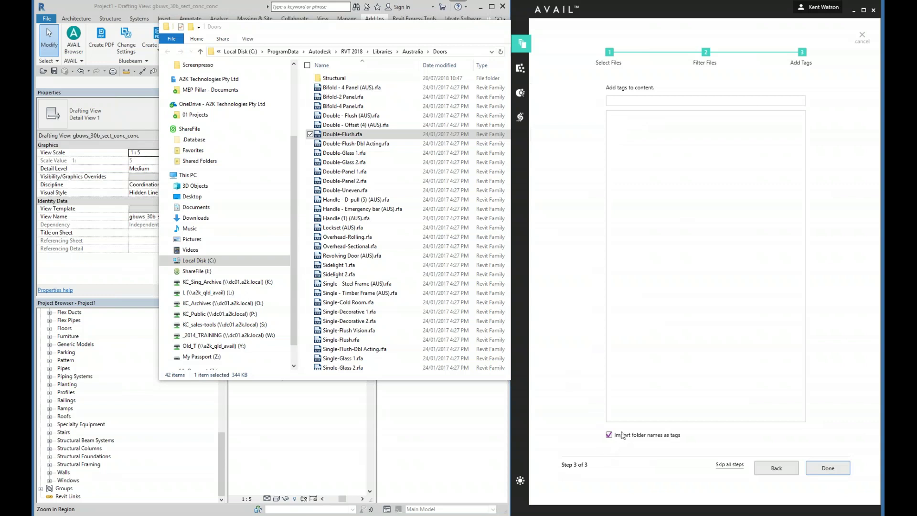
left_click(645, 101)
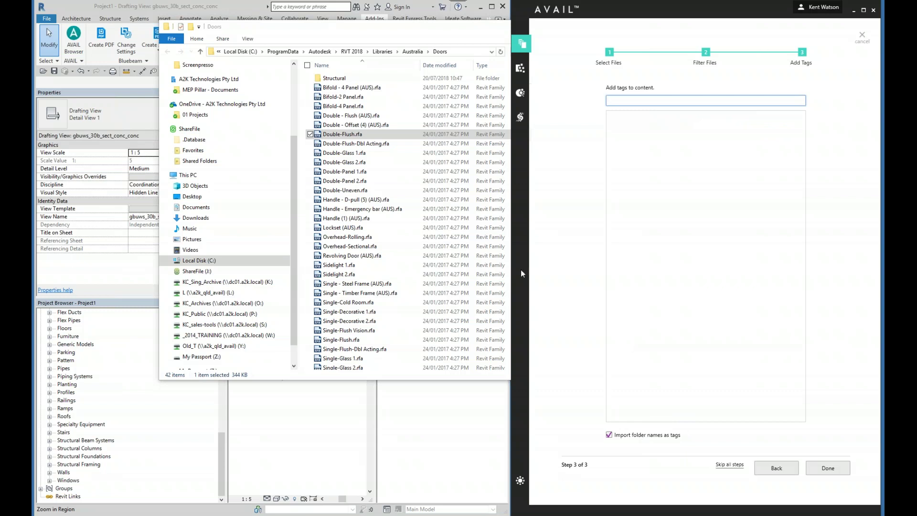
left_click(319, 52)
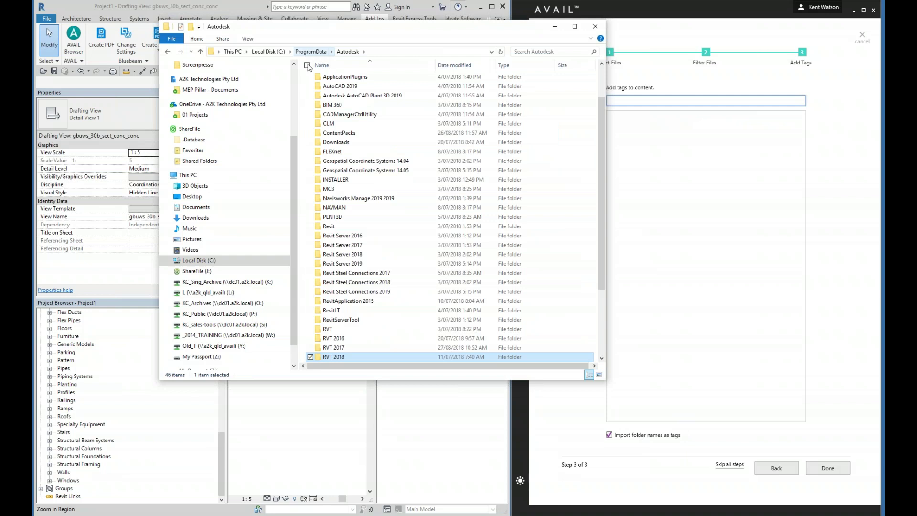
double_click(334, 360)
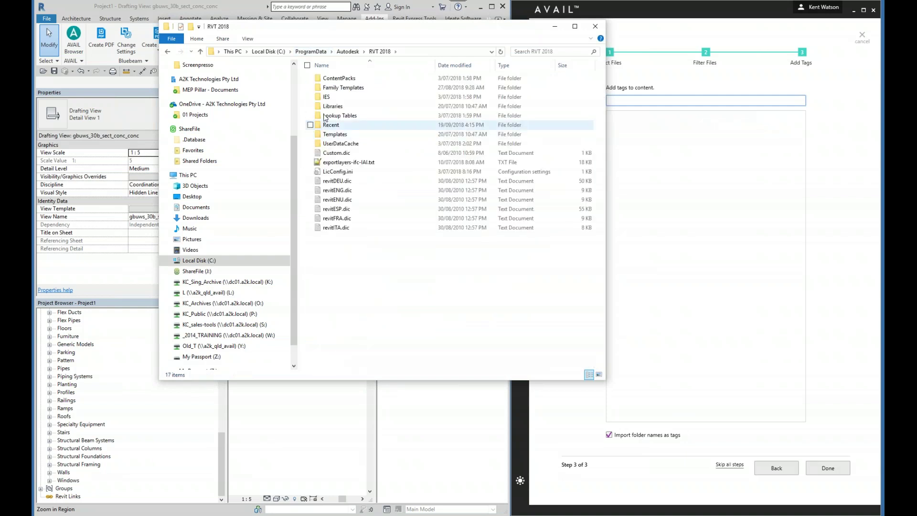
left_click(342, 88)
double_click(342, 88)
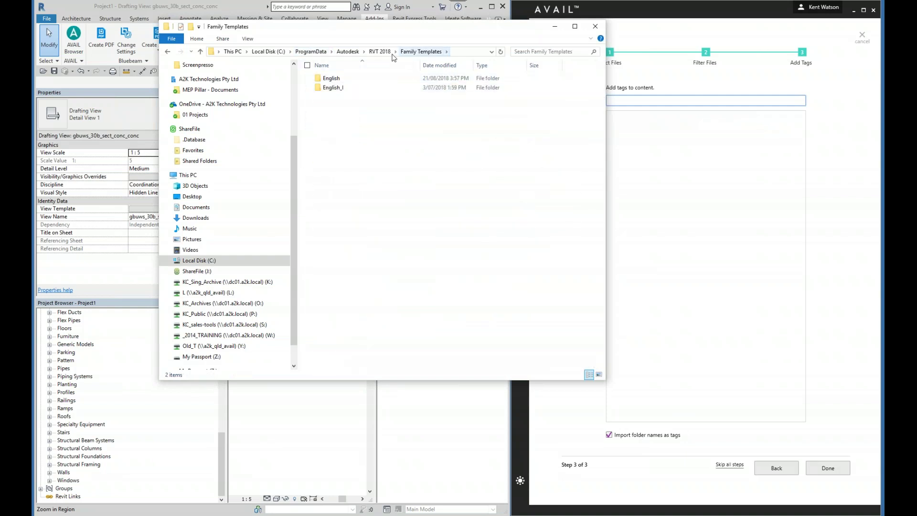
left_click(380, 52)
double_click(342, 108)
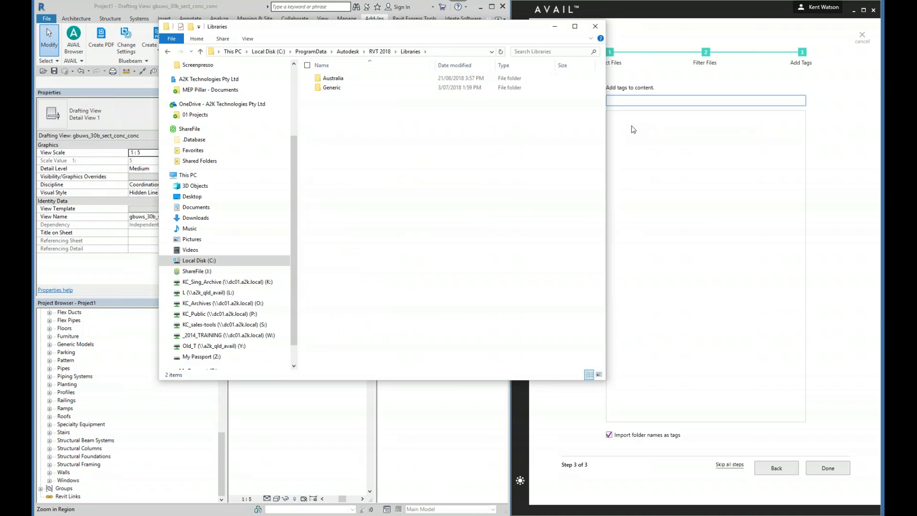
left_click(554, 29)
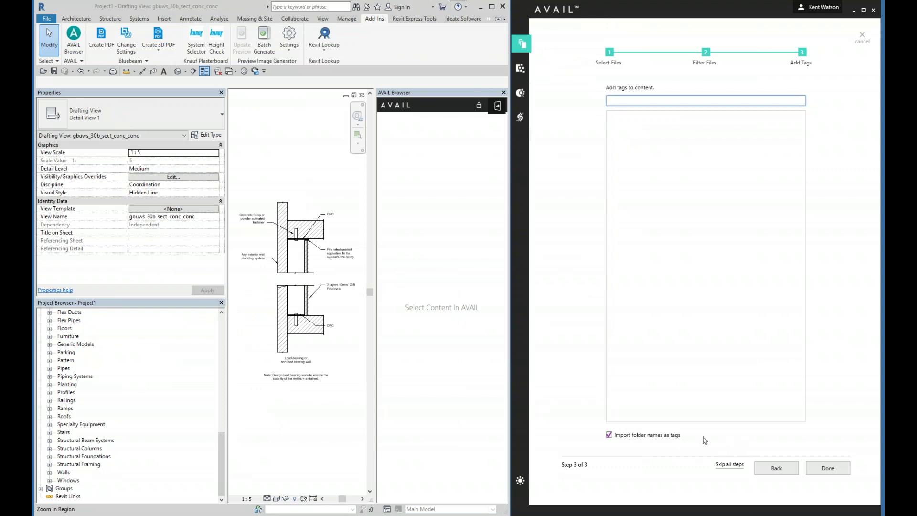
Step: Finish indexing the door family with folder names imported as tags, and refresh the Repair channel's content until it is listed
left_click(835, 467)
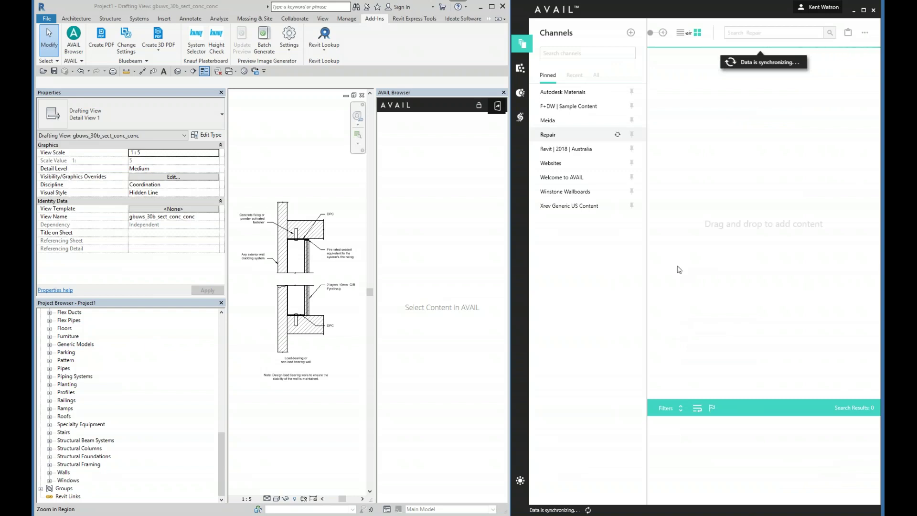
right_click(724, 153)
left_click(690, 165)
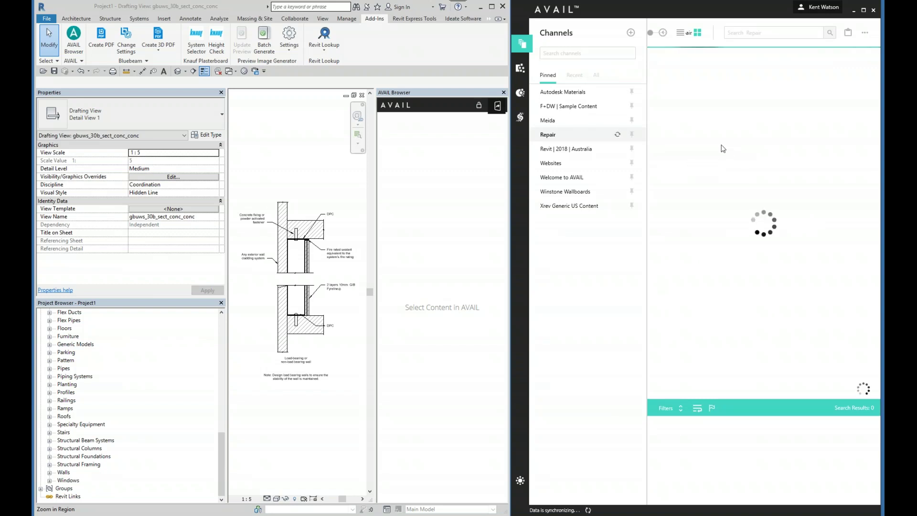
right_click(722, 148)
left_click(680, 160)
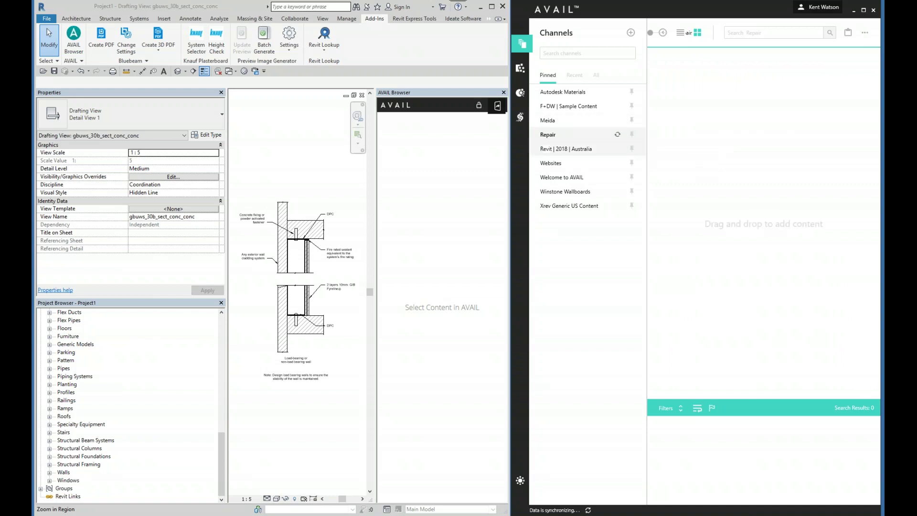
right_click(757, 117)
left_click(711, 126)
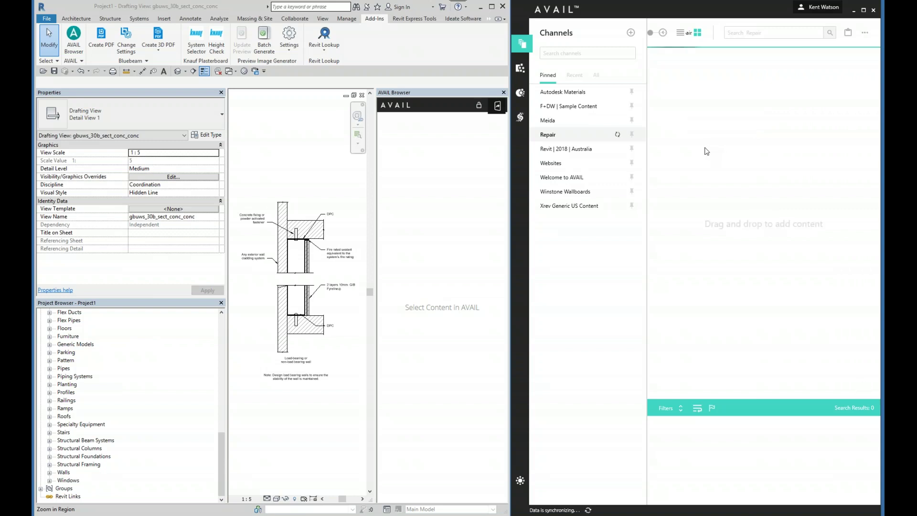
right_click(715, 116)
left_click(703, 127)
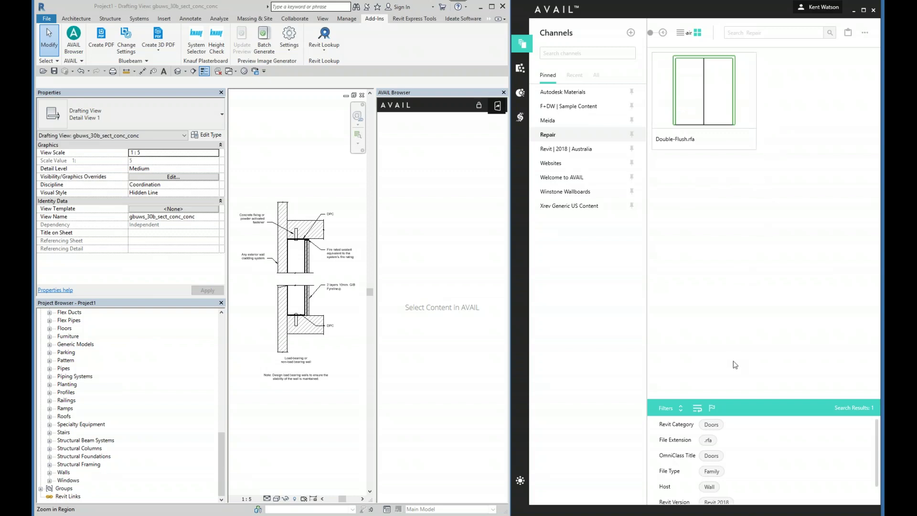
Step: Examine the filter categories generated for Double-Flush.rfa in the Repair channel, from Revit Category through to Keyword
scroll(748, 489, "down", 1)
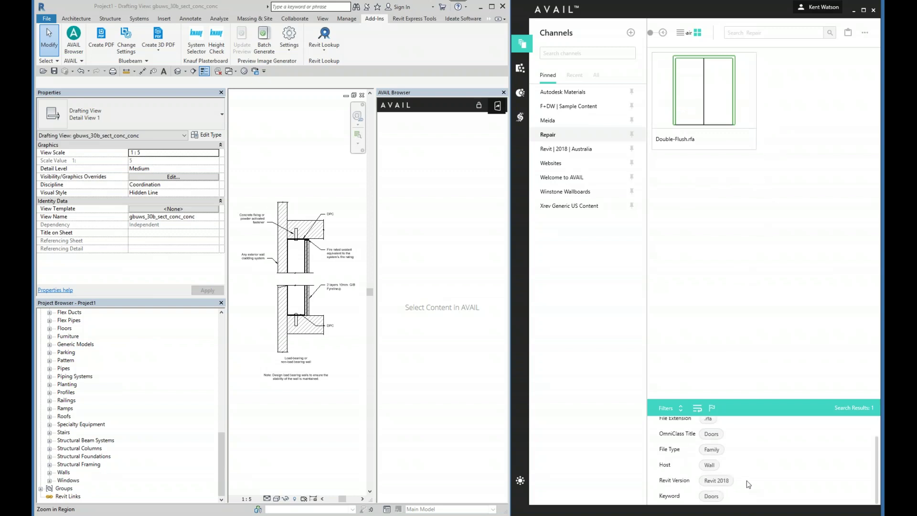
scroll(748, 484, "up", 1)
scroll(743, 486, "down", 1)
scroll(744, 485, "up", 1)
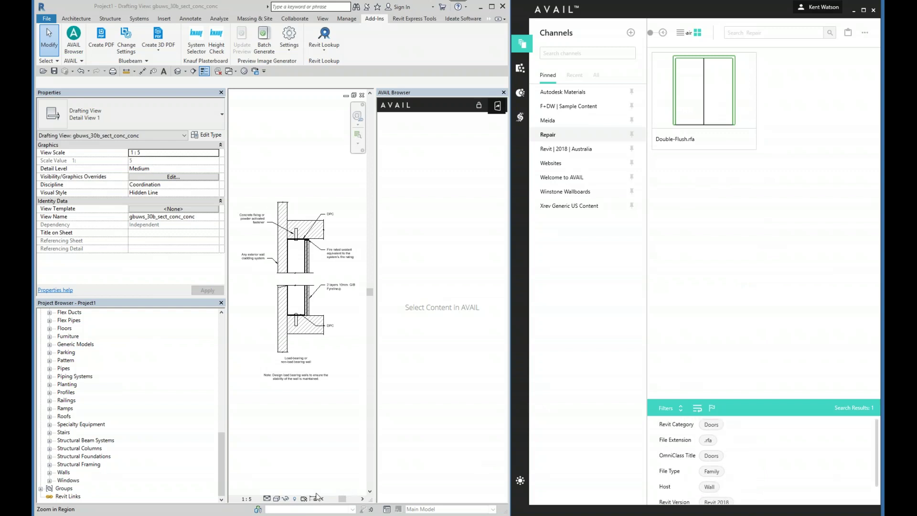
mouse_move(282, 515)
scroll(696, 459, "down", 1)
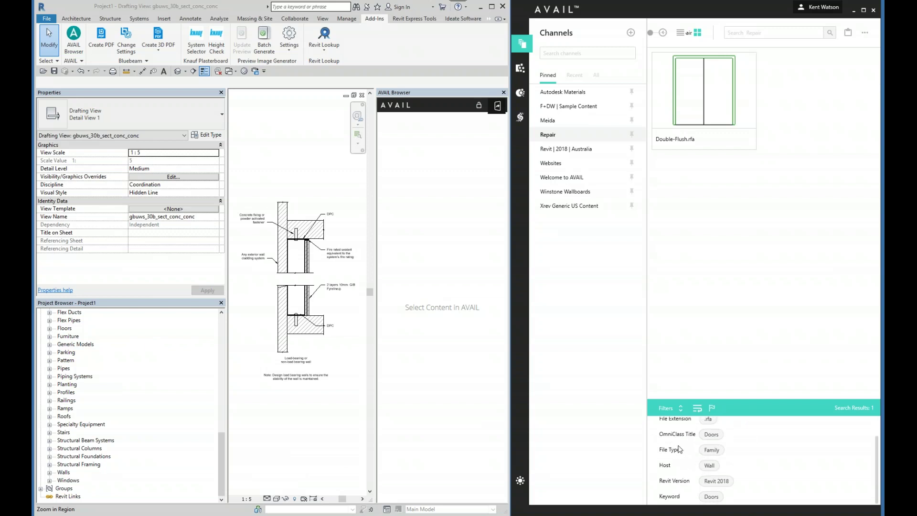
scroll(671, 449, "up", 1)
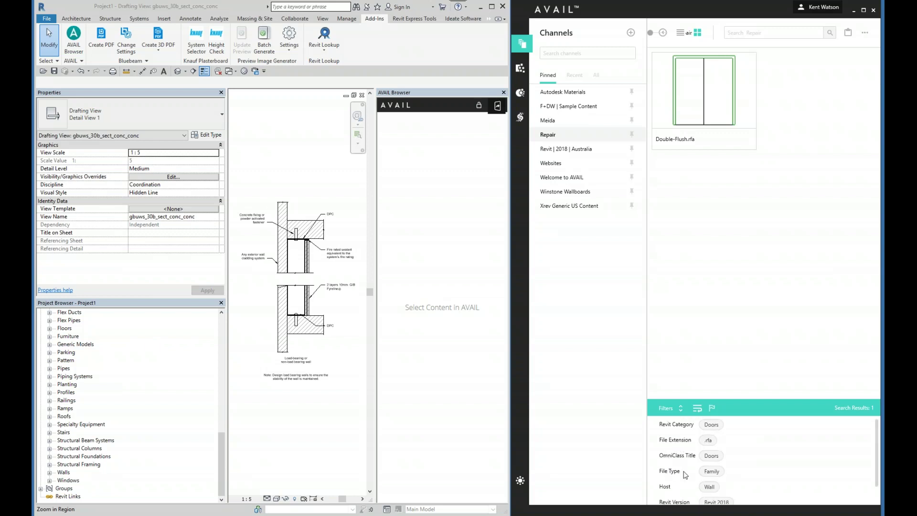
scroll(668, 491, "down", 1)
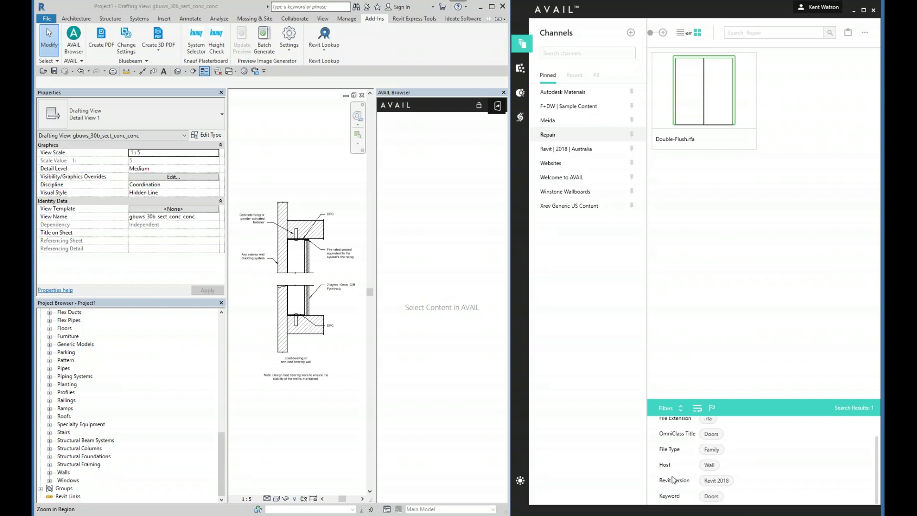
scroll(673, 479, "up", 1)
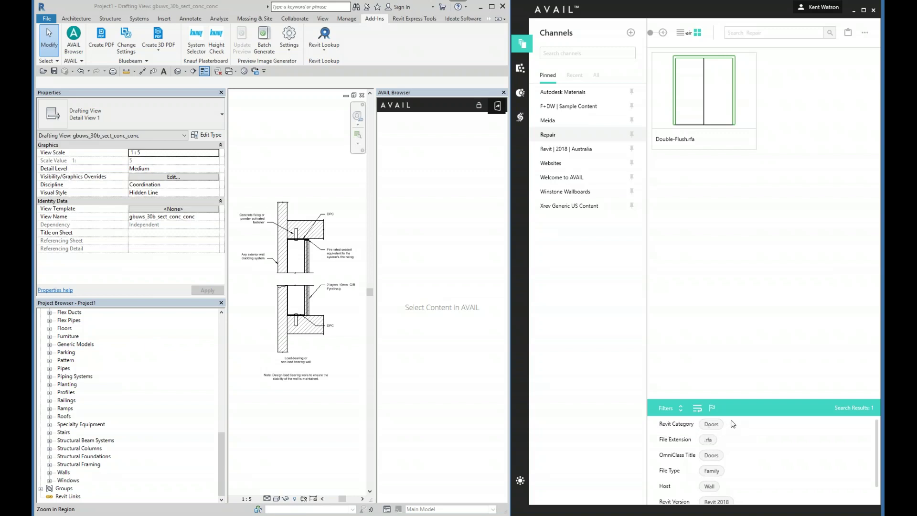
scroll(715, 432, "down", 1)
scroll(717, 431, "up", 1)
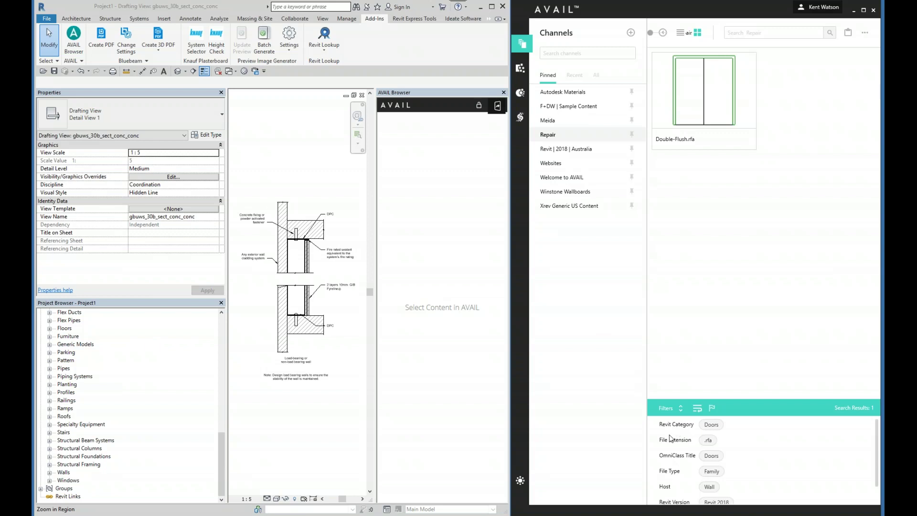
scroll(671, 438, "down", 1)
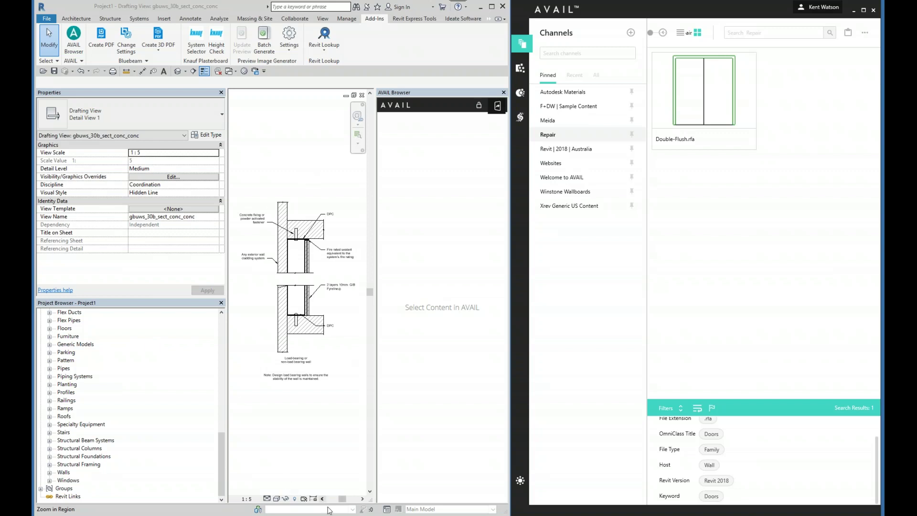
mouse_move(434, 515)
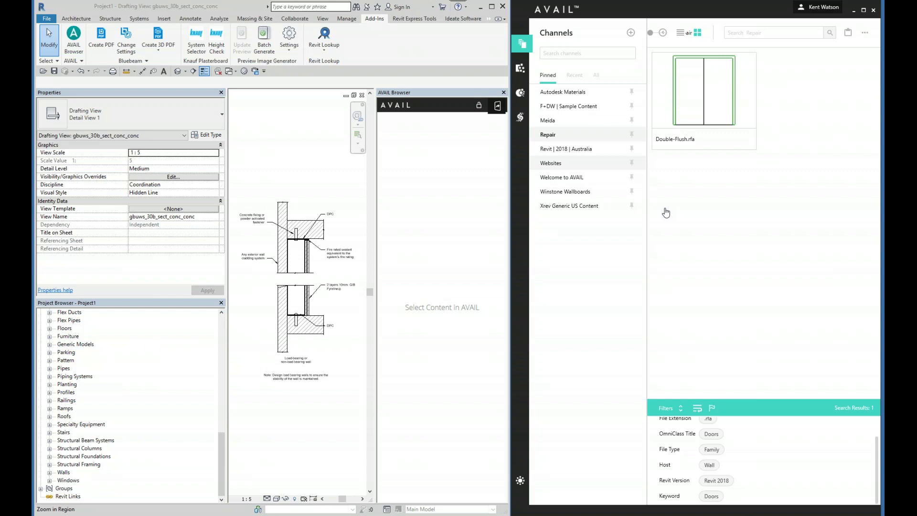
Step: Launch the second "Easily Build Custom Reports" link from the Websites channel, and view the BIM Manager Dashboard page in the browser
left_click(556, 171)
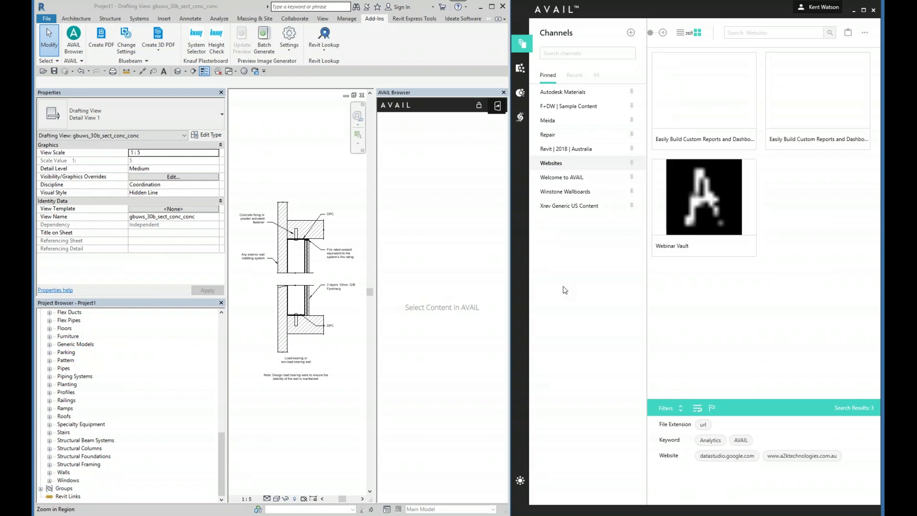
double_click(818, 91)
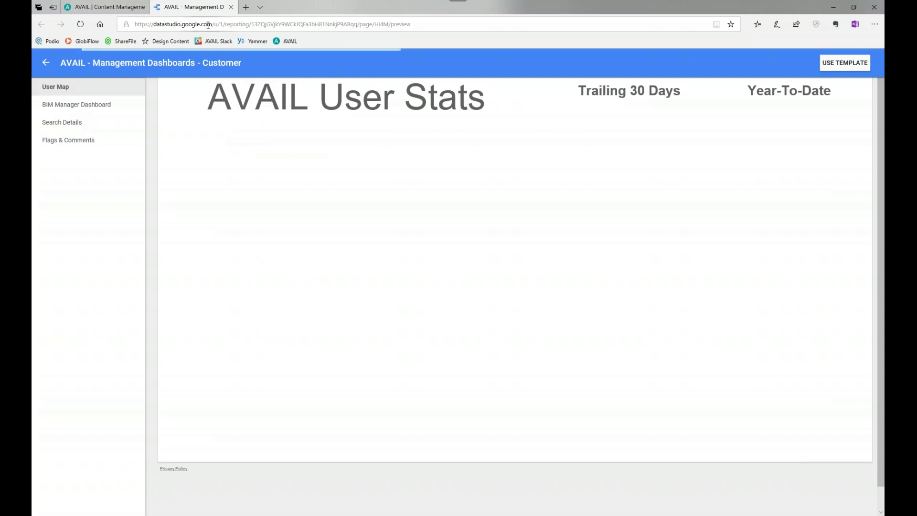
left_click(75, 104)
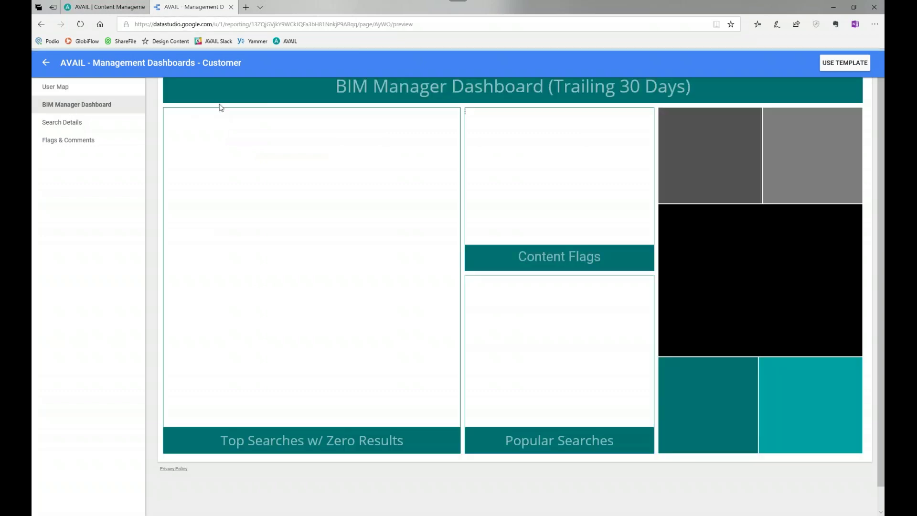
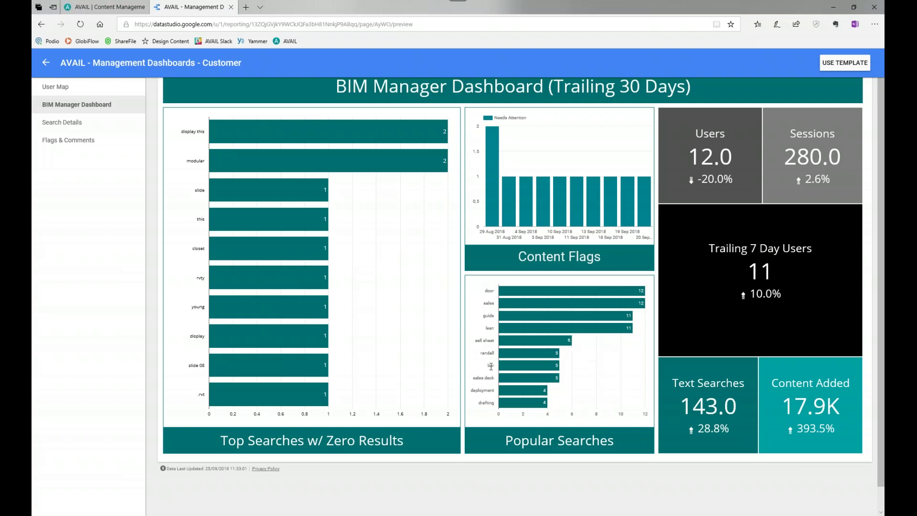
Step: Examine the searches with zero results, view the Flags & Comments page, and switch back to Revit and AVAIL
mouse_move(309, 301)
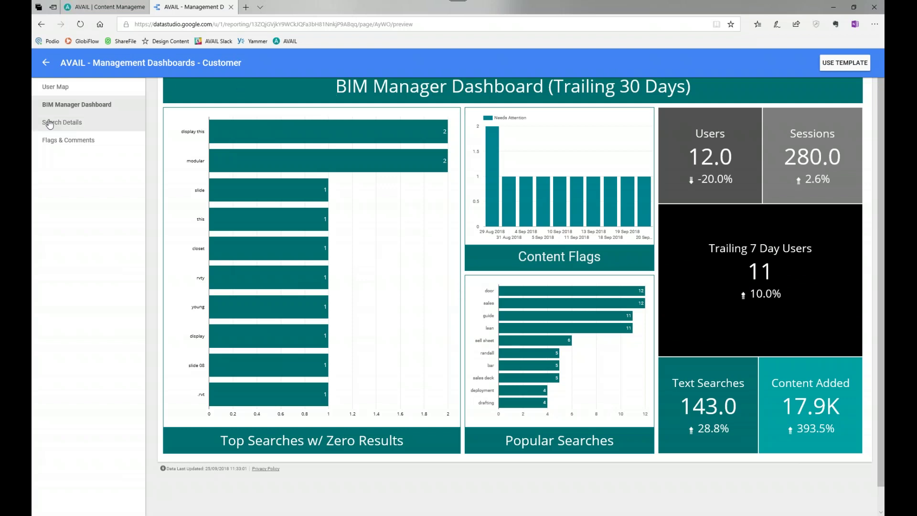
left_click(71, 143)
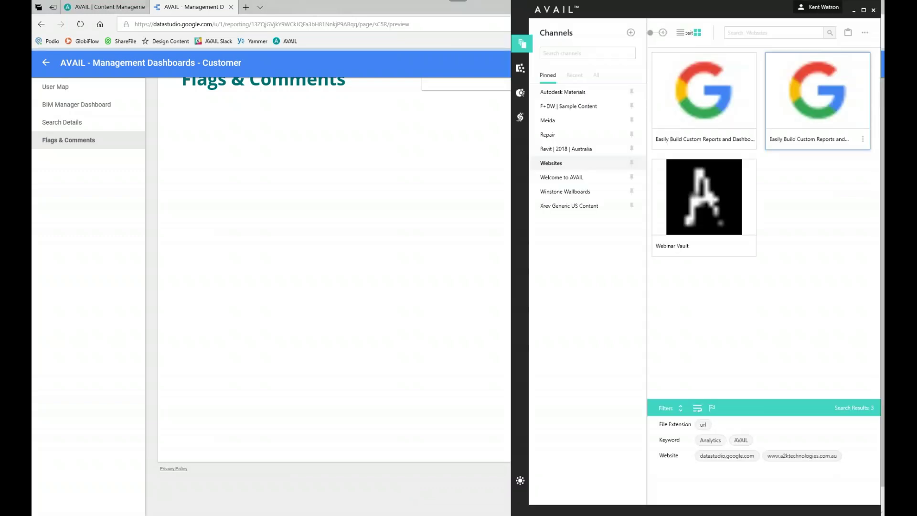
key("alt+Tab")
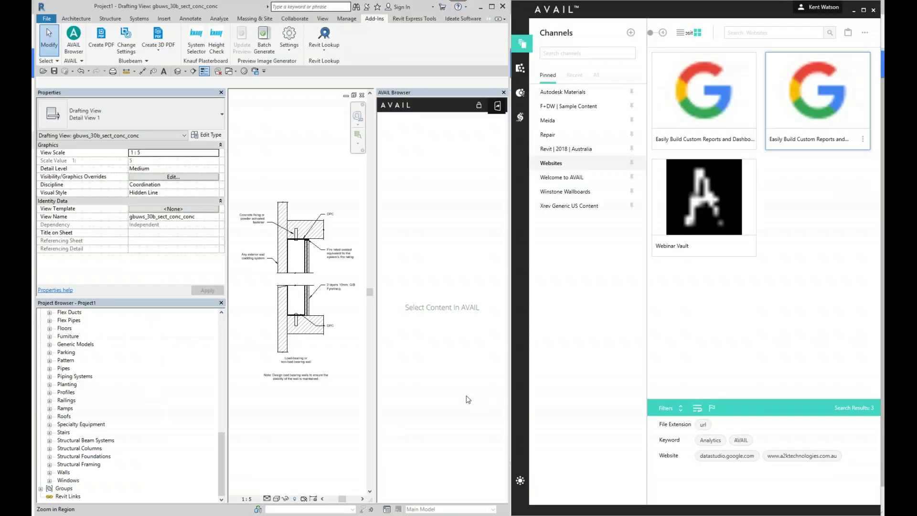